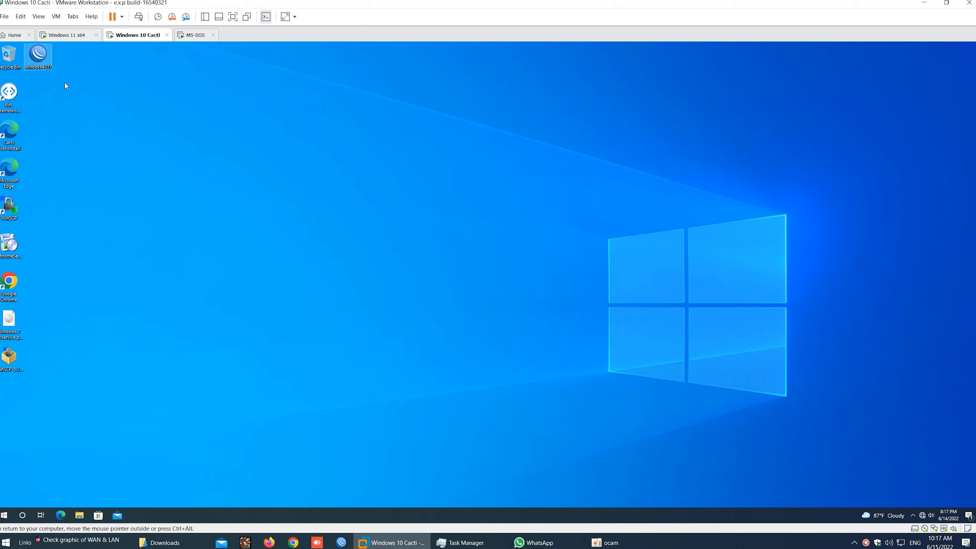
{"action": "right_click", "coordinate": [222, 244]}
{"action": "right_click", "coordinate": [143, 235]}
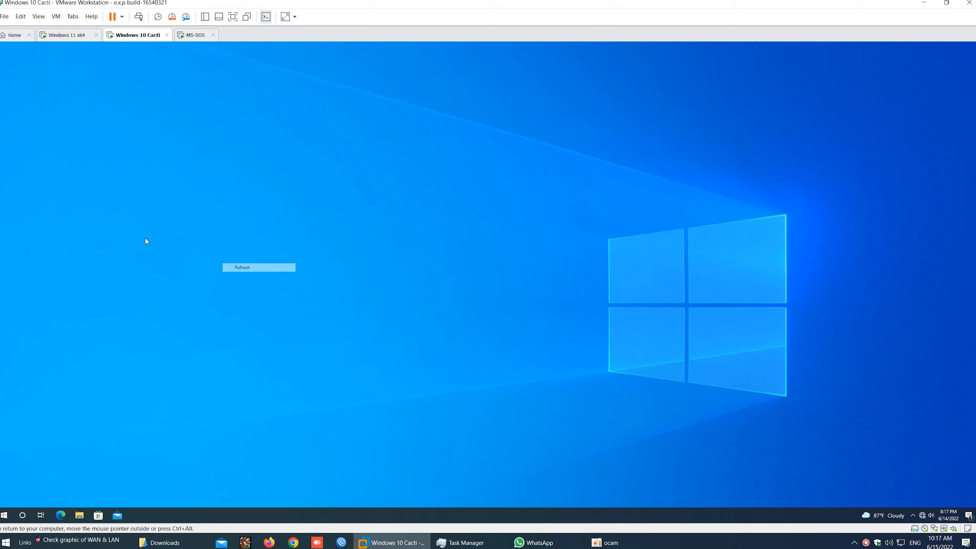
{"action": "left_click", "coordinate": [165, 260]}
{"action": "right_click", "coordinate": [125, 216]}
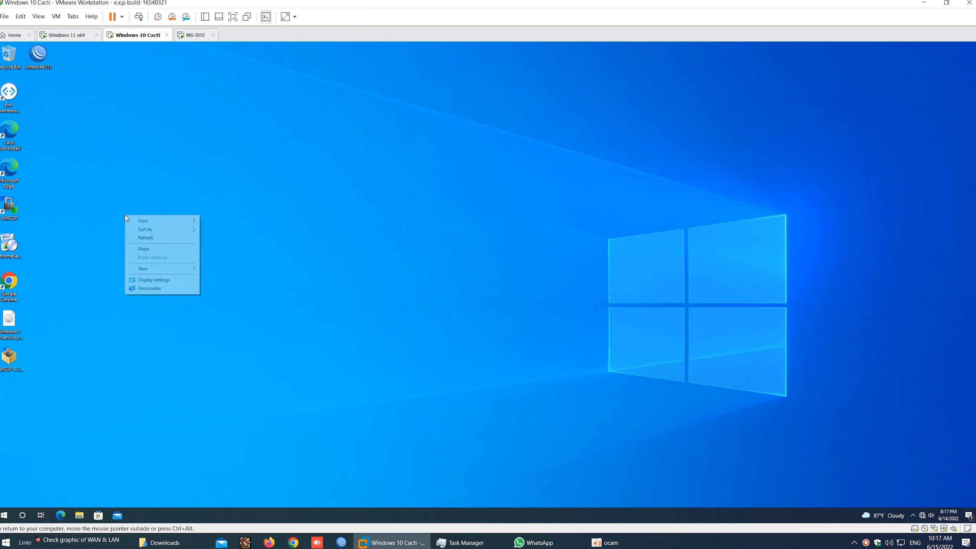
{"action": "left_click", "coordinate": [139, 238]}
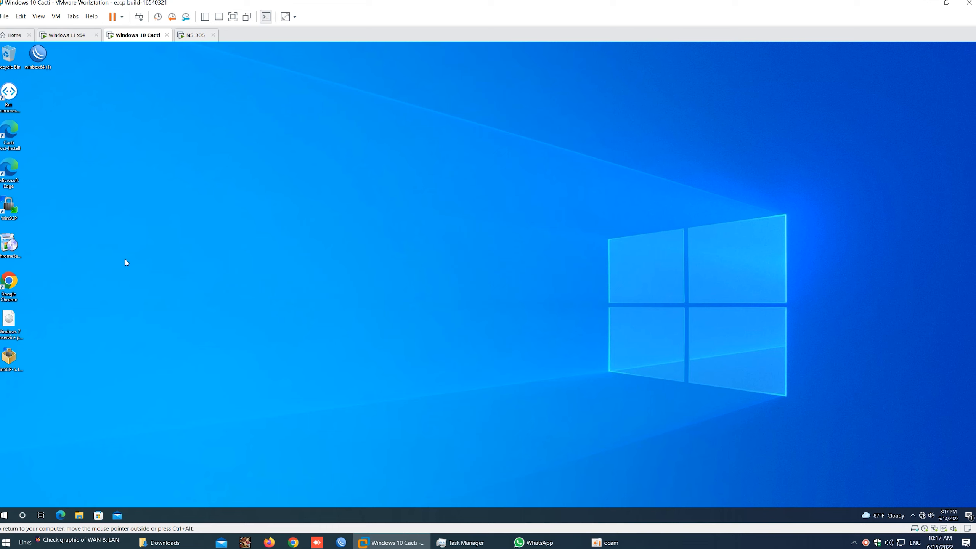
{"action": "right_click", "coordinate": [116, 222]}
{"action": "left_click", "coordinate": [134, 245]}
Step: In the Windows 11 x64 virtual machine, launch WinBox, log in to the neighbouring MikroTik router as admin with the account password, and dismiss the licence notice
{"action": "left_click", "coordinate": [65, 37]}
{"action": "double_click", "coordinate": [9, 130]}
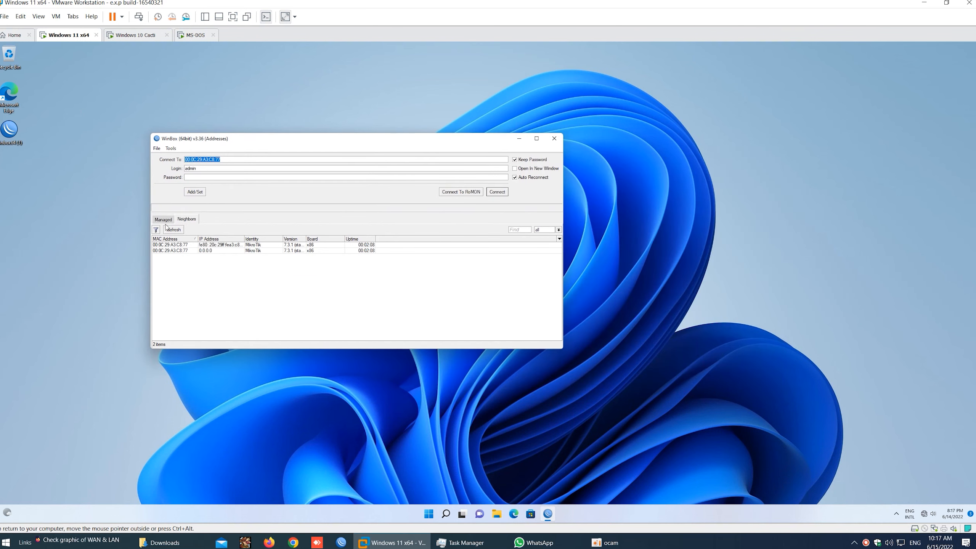
{"action": "left_click", "coordinate": [177, 220]}
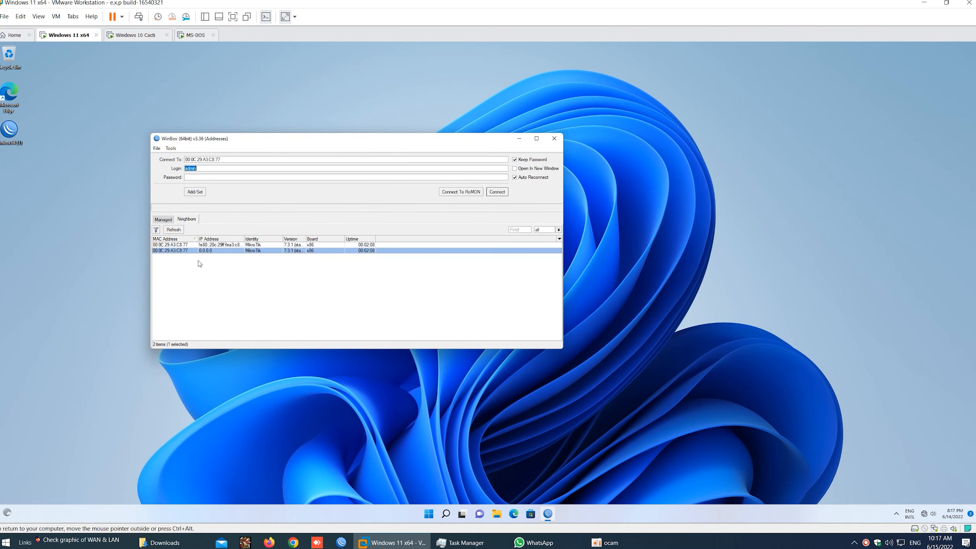
{"action": "left_click", "coordinate": [497, 192]}
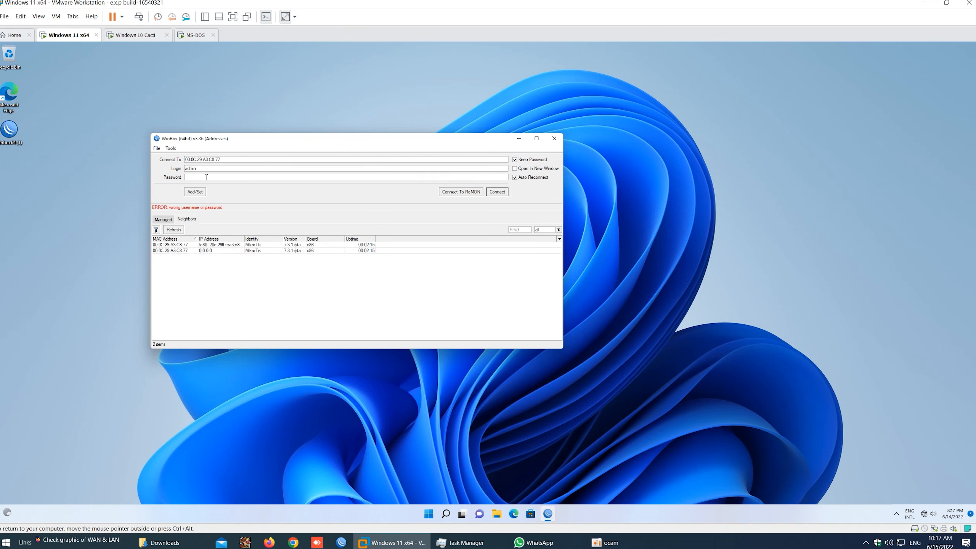
{"action": "key", "text": "Return"}
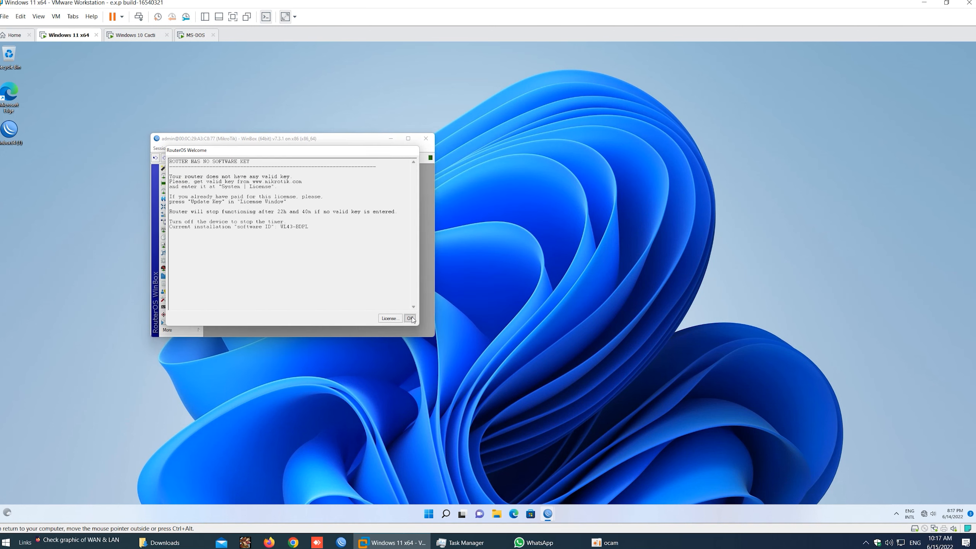
{"action": "left_click", "coordinate": [410, 319]}
Step: Enlarge the WinBox session window and reposition it on the Windows 11 desktop
{"action": "left_click_drag", "start_coordinate": [362, 141], "coordinate": [360, 112]}
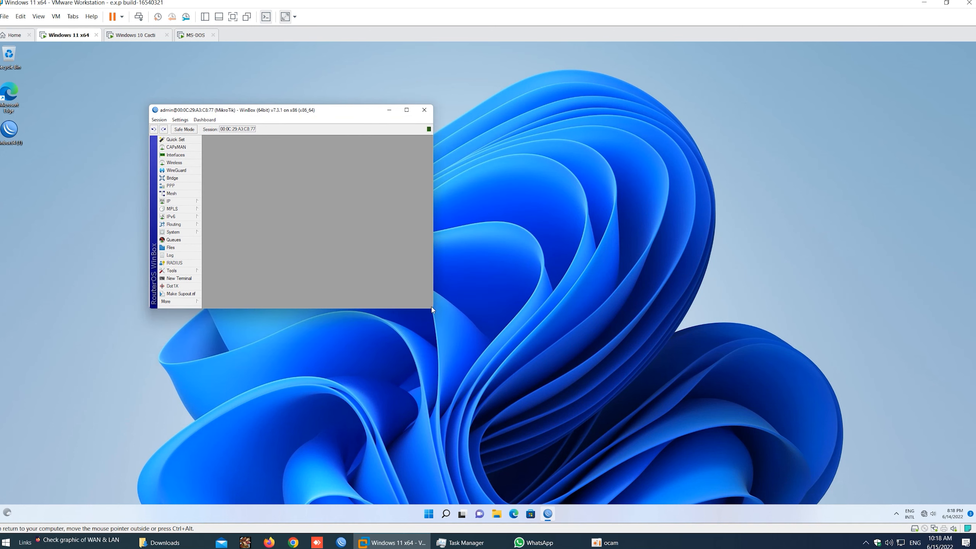
{"action": "left_click_drag", "start_coordinate": [433, 309], "coordinate": [696, 450]}
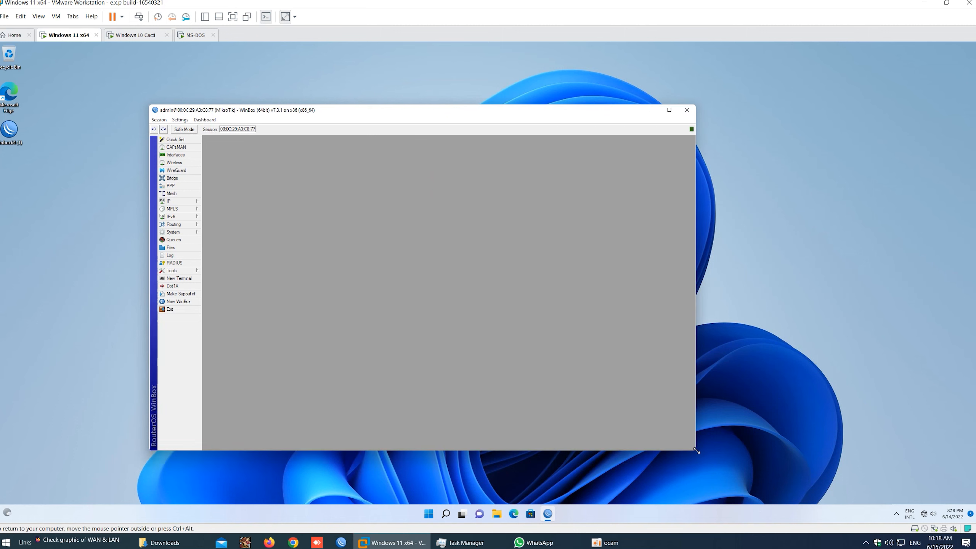
{"action": "left_click_drag", "start_coordinate": [390, 111], "coordinate": [345, 110]}
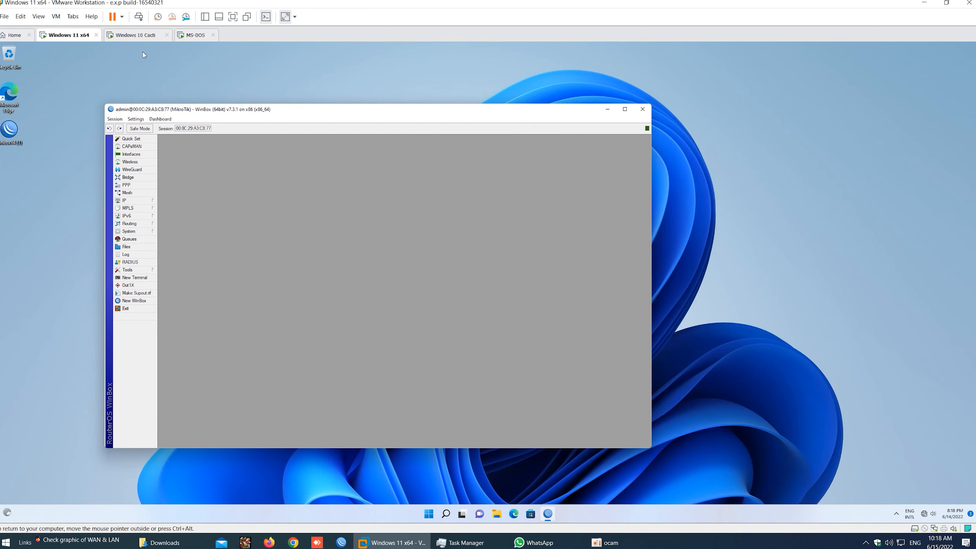
Step: In the Windows 10 Cacti virtual machine, launch WinBox, log in to the neighbouring MikroTik router as admin with the account password, and dismiss the licence notice
{"action": "left_click", "coordinate": [136, 35]}
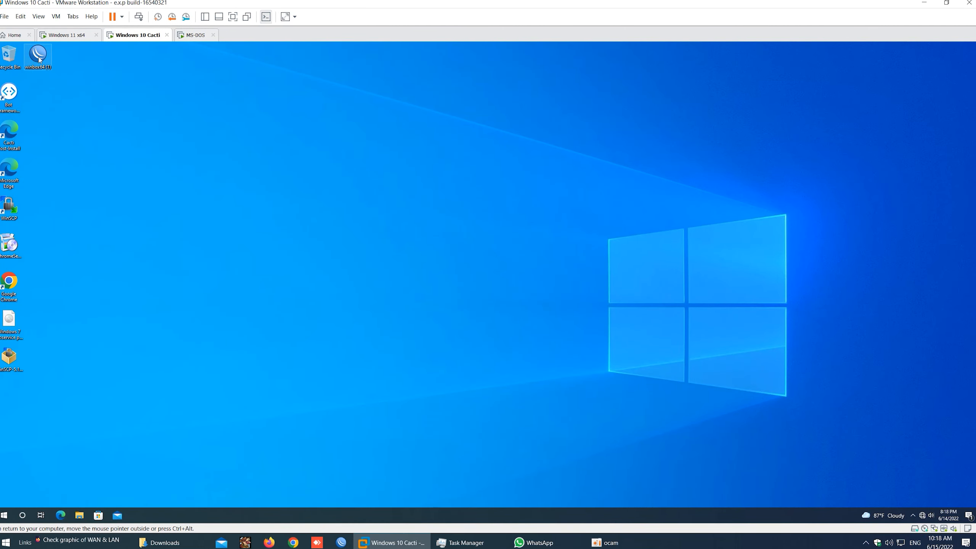
{"action": "double_click", "coordinate": [38, 55]}
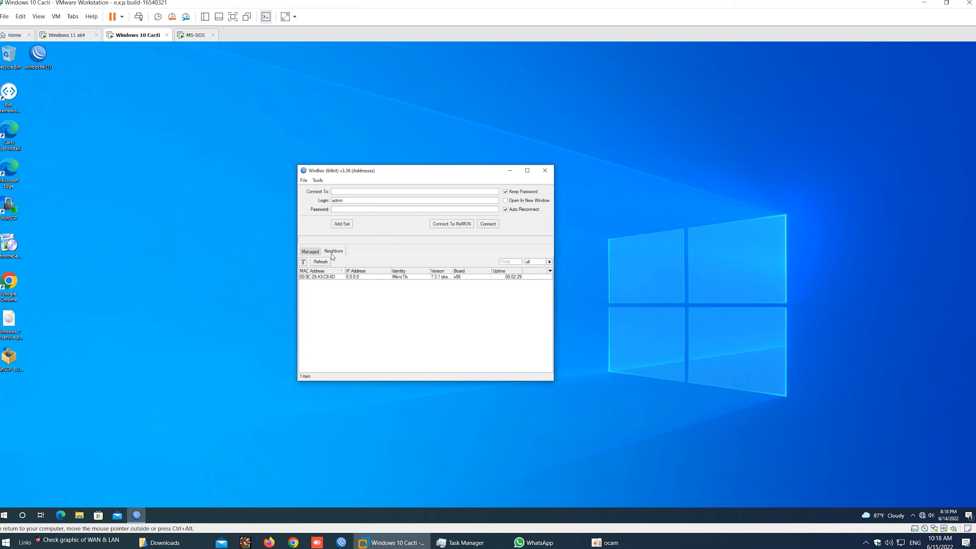
{"action": "left_click", "coordinate": [486, 224]}
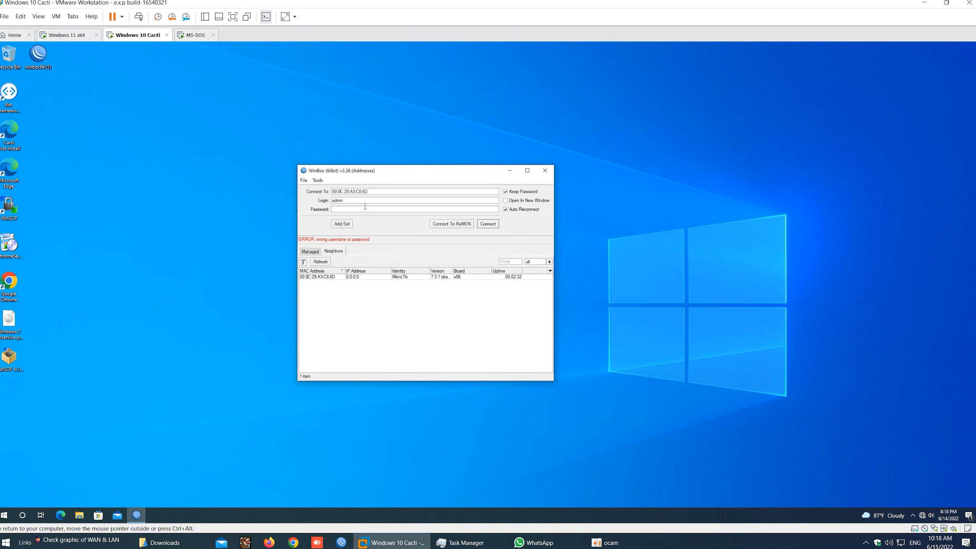
{"action": "type", "text": "*"}
{"action": "key", "text": "Return"}
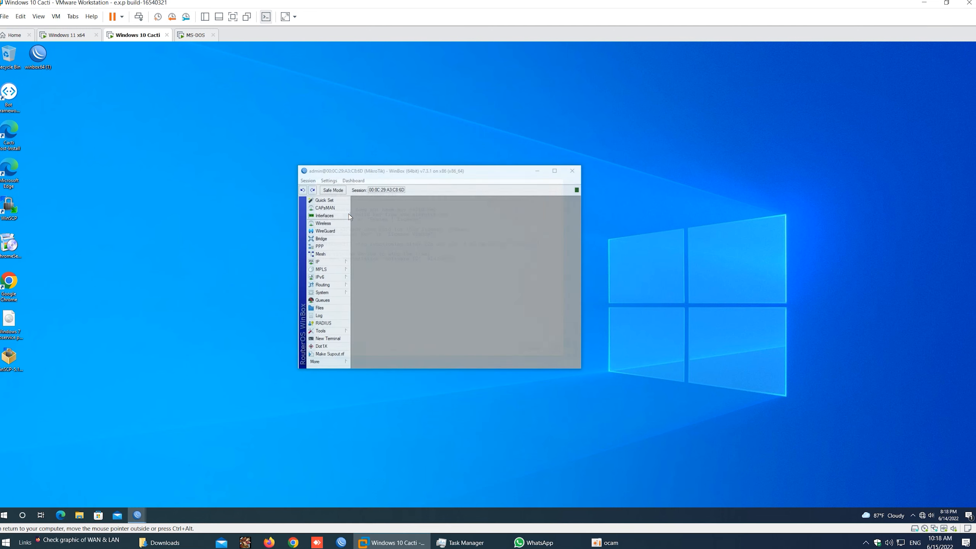
{"action": "left_click", "coordinate": [560, 352]}
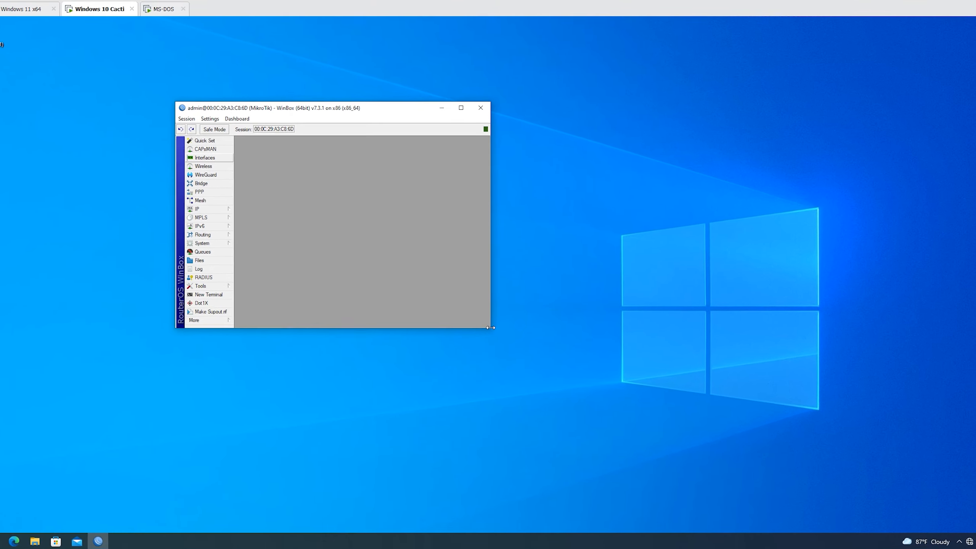
Step: Enlarge the WinBox session window and examine the router's interfaces ether1 through ether4 in the interface list
{"action": "left_click_drag", "start_coordinate": [490, 327], "coordinate": [742, 437]}
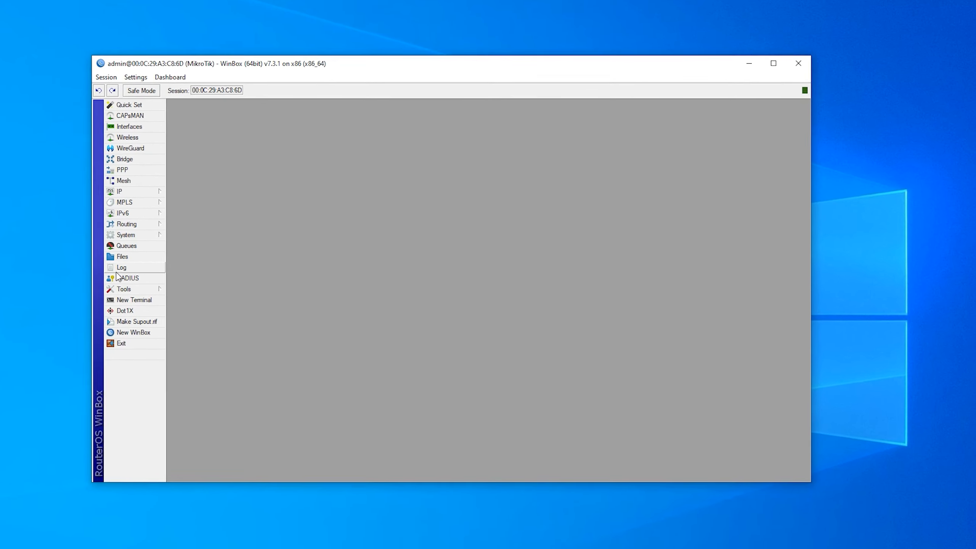
{"action": "left_click", "coordinate": [135, 133]}
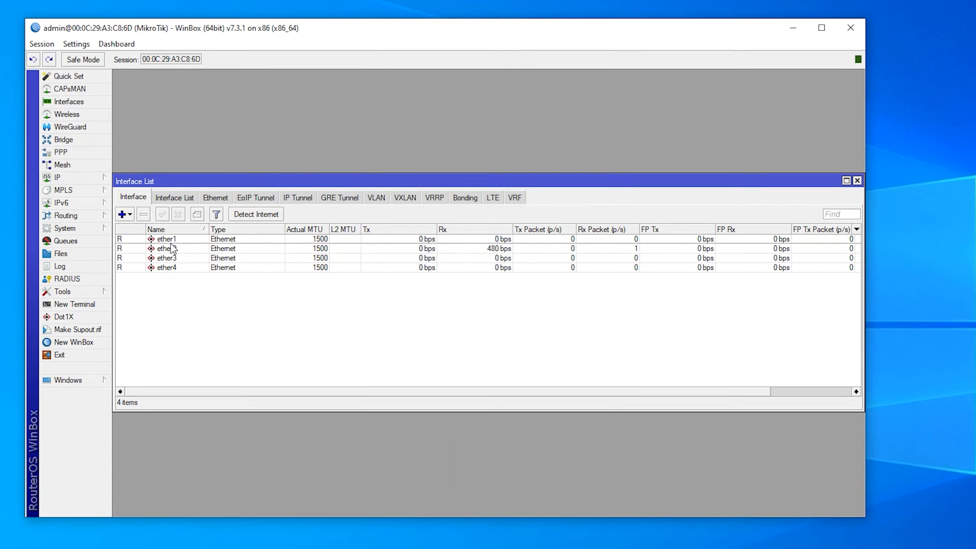
{"action": "left_click", "coordinate": [181, 240]}
{"action": "left_click", "coordinate": [182, 250]}
{"action": "left_click", "coordinate": [181, 260]}
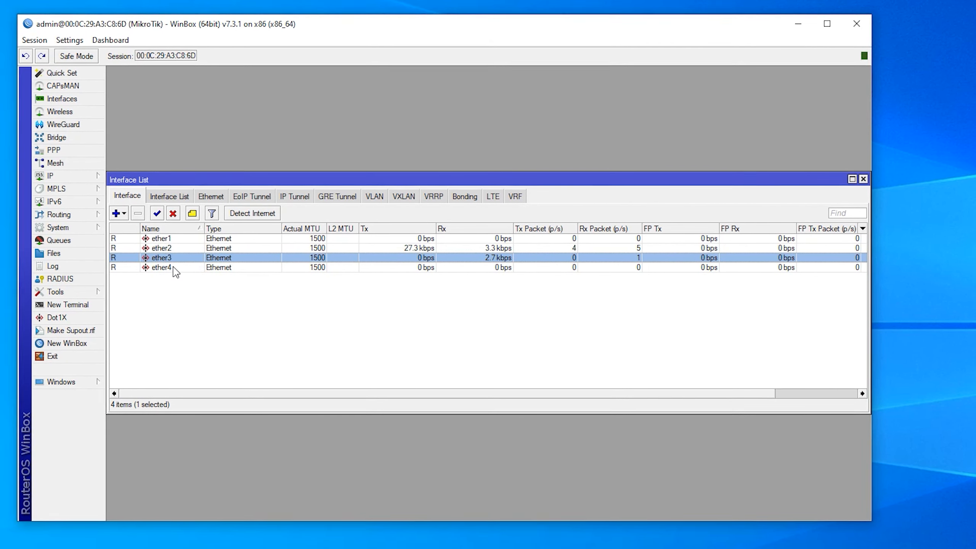
{"action": "left_click", "coordinate": [166, 267]}
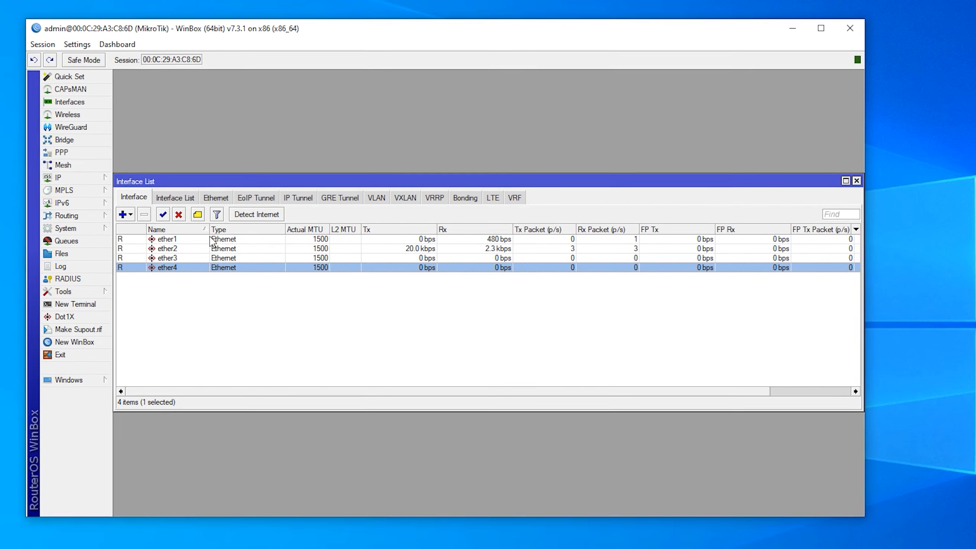
{"action": "left_click", "coordinate": [173, 240]}
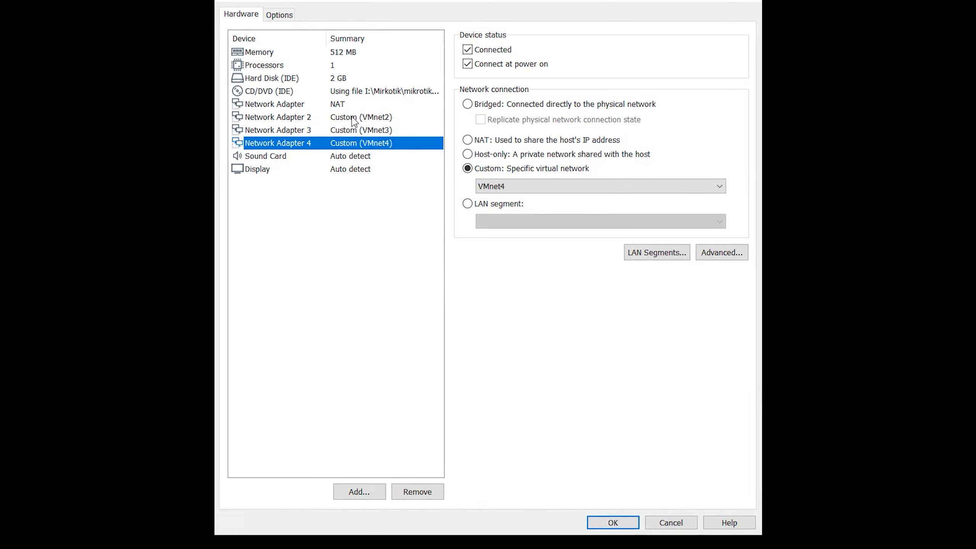
Step: Review the network connection of each of the four network adapters in the router virtual machine's hardware settings
{"action": "left_click", "coordinate": [335, 104]}
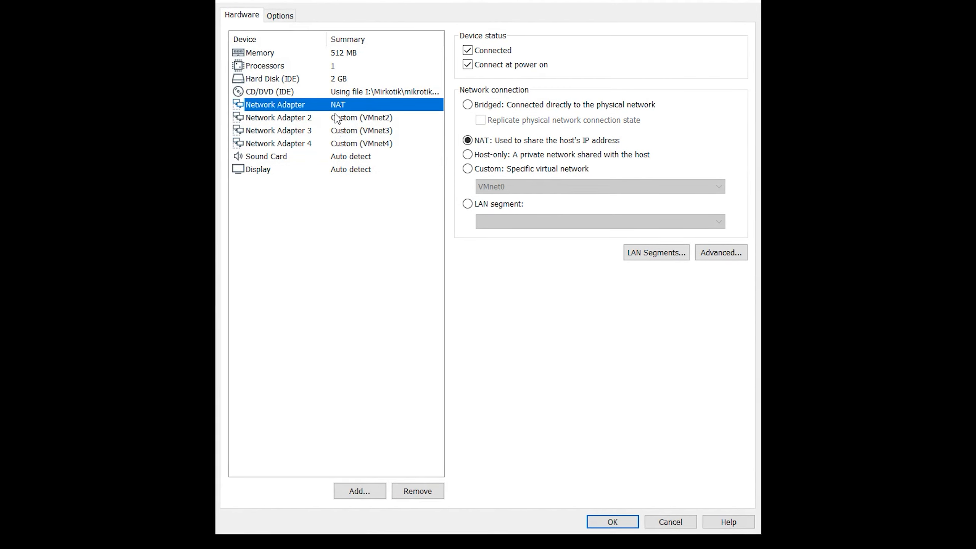
{"action": "left_click", "coordinate": [340, 117]}
{"action": "left_click", "coordinate": [345, 131]}
{"action": "left_click", "coordinate": [344, 144]}
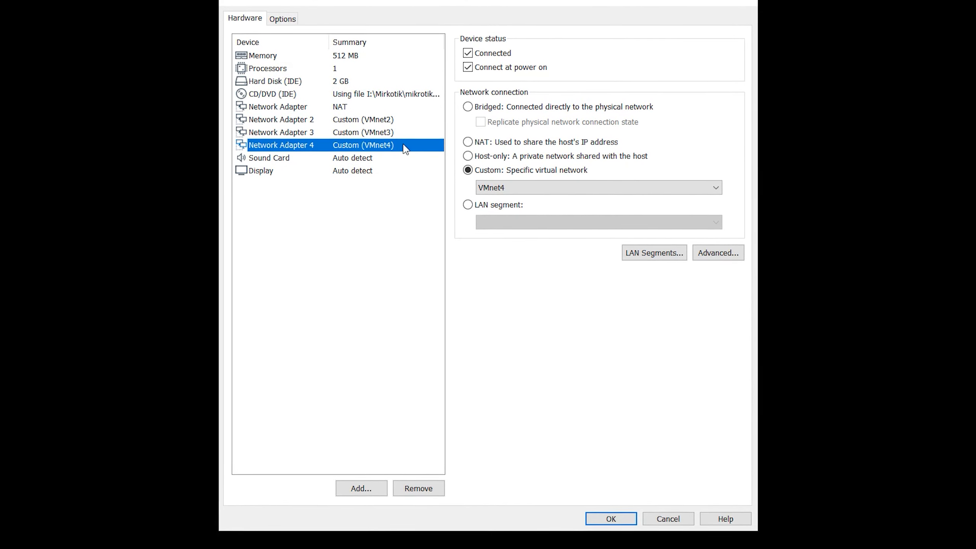
{"action": "left_click", "coordinate": [330, 106]}
{"action": "left_click", "coordinate": [330, 119]}
{"action": "left_click", "coordinate": [329, 132]}
{"action": "left_click", "coordinate": [330, 146]}
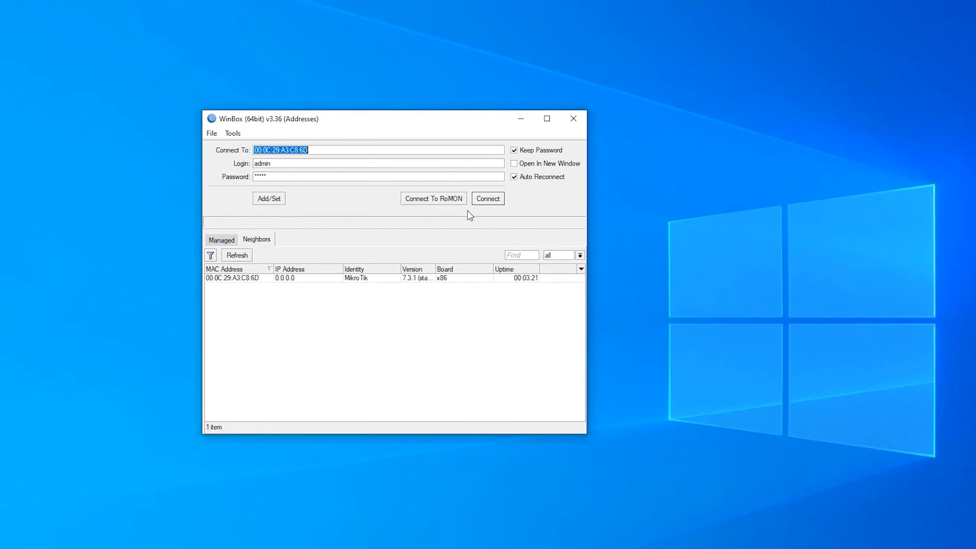
Step: Reconnect WinBox to router 00:0C:29:A3:C8:6D, dismiss the licence notice and reposition the session window
{"action": "left_click", "coordinate": [488, 198]}
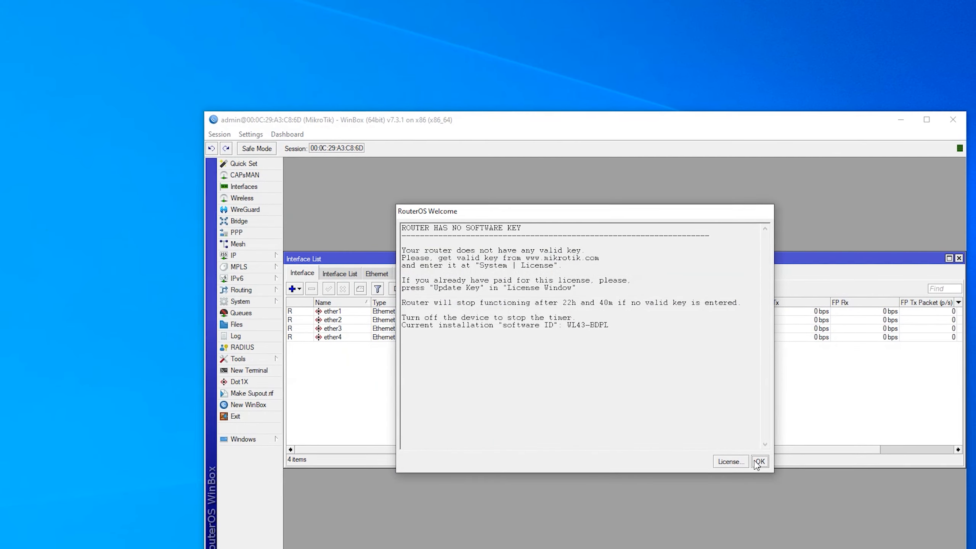
{"action": "left_click", "coordinate": [759, 461]}
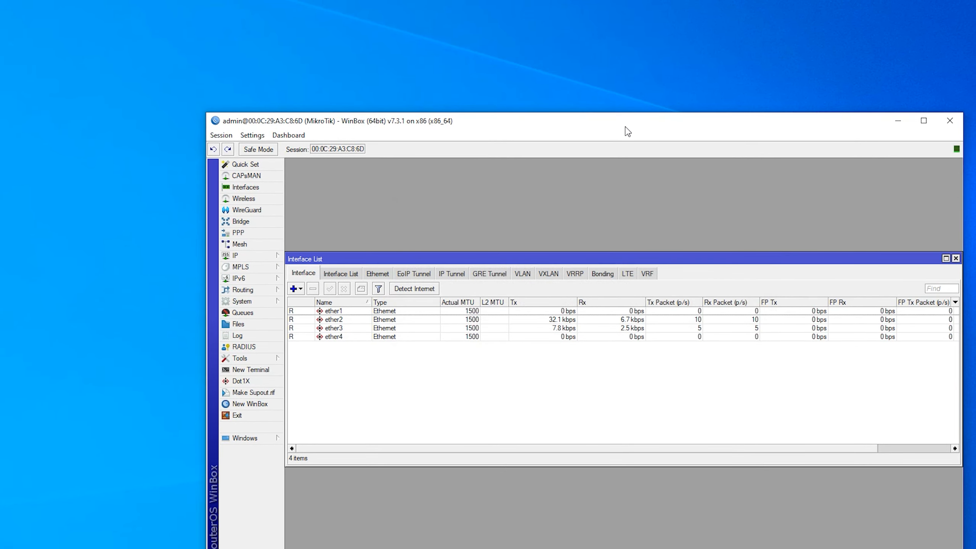
{"action": "left_click_drag", "start_coordinate": [626, 132], "coordinate": [422, 56]}
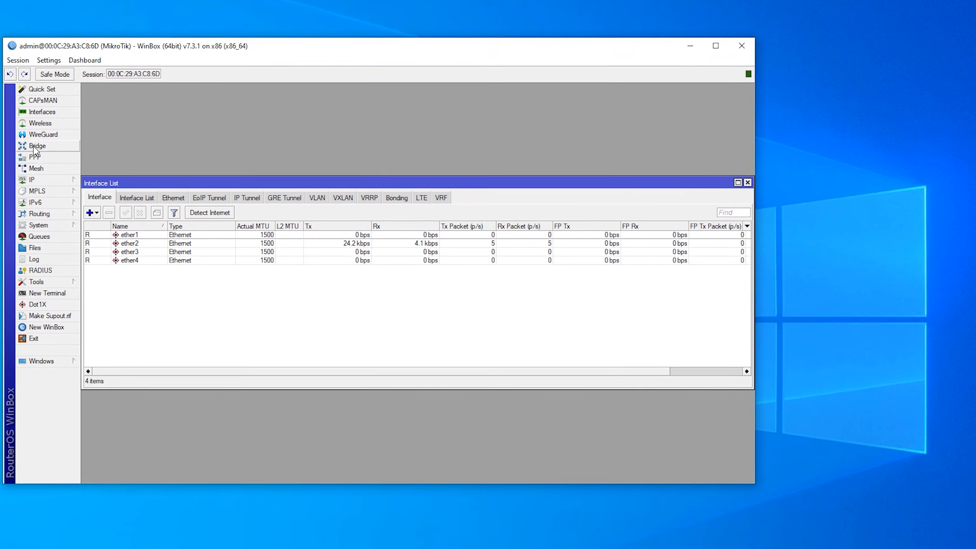
Step: Add a DHCP client on ether1, and widen the DHCP Client window and its IP Address column
{"action": "left_click", "coordinate": [36, 180]}
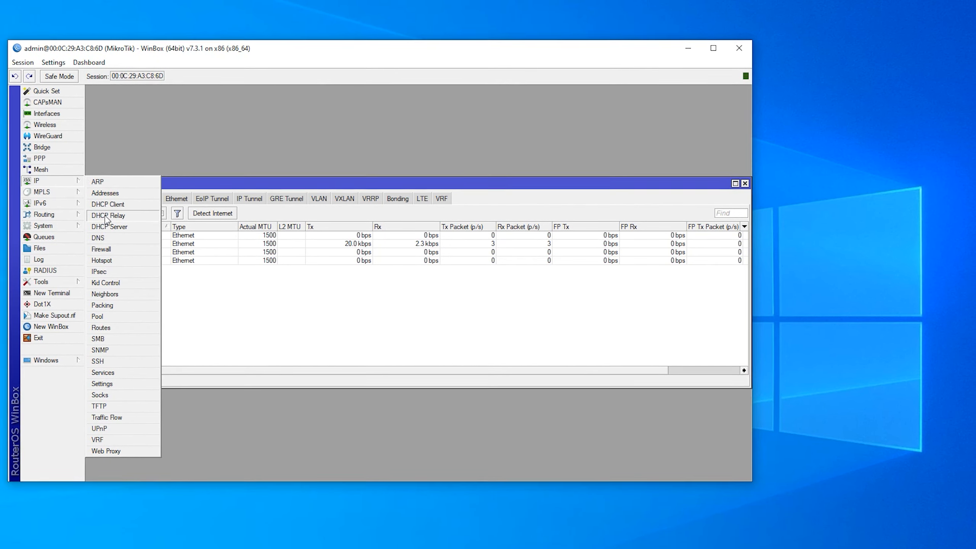
{"action": "left_click", "coordinate": [111, 206]}
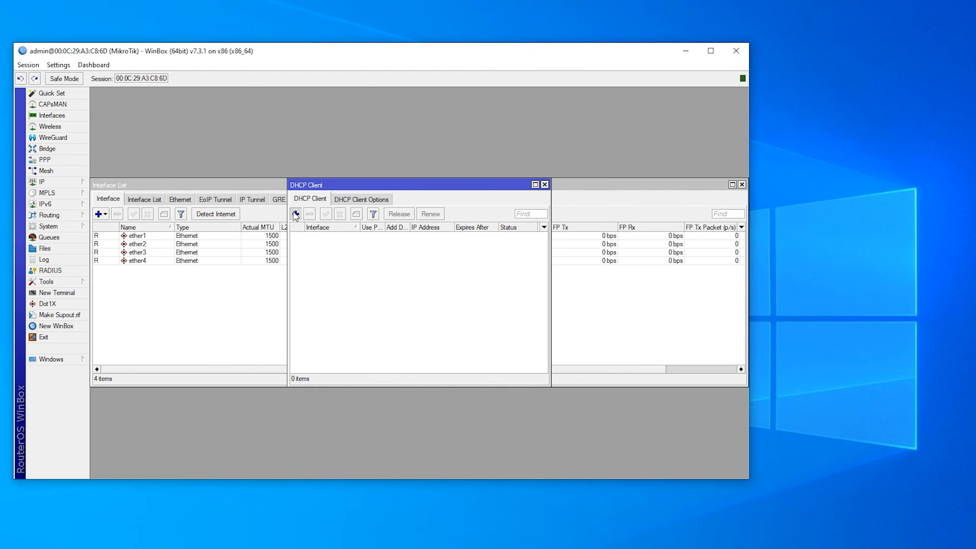
{"action": "left_click", "coordinate": [295, 214]}
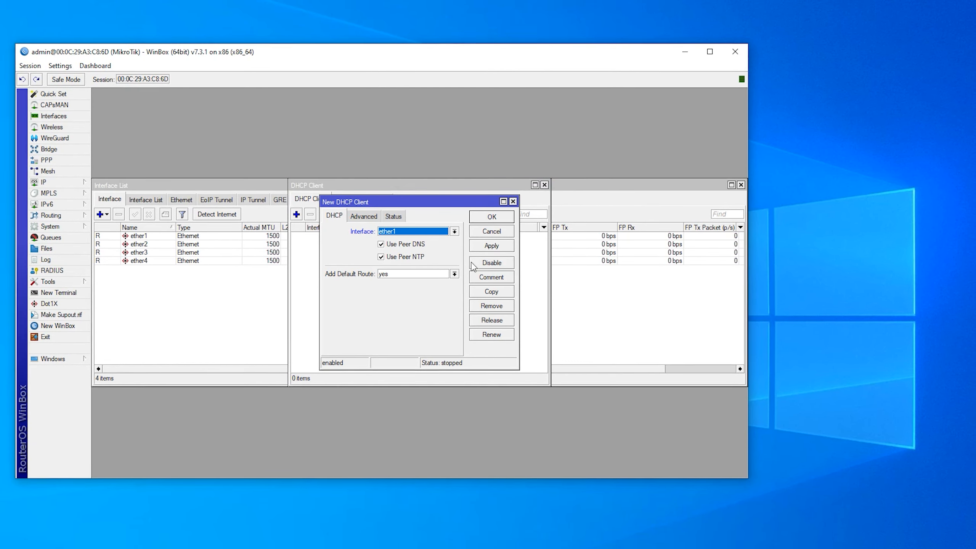
{"action": "left_click", "coordinate": [492, 246]}
{"action": "left_click", "coordinate": [492, 217]}
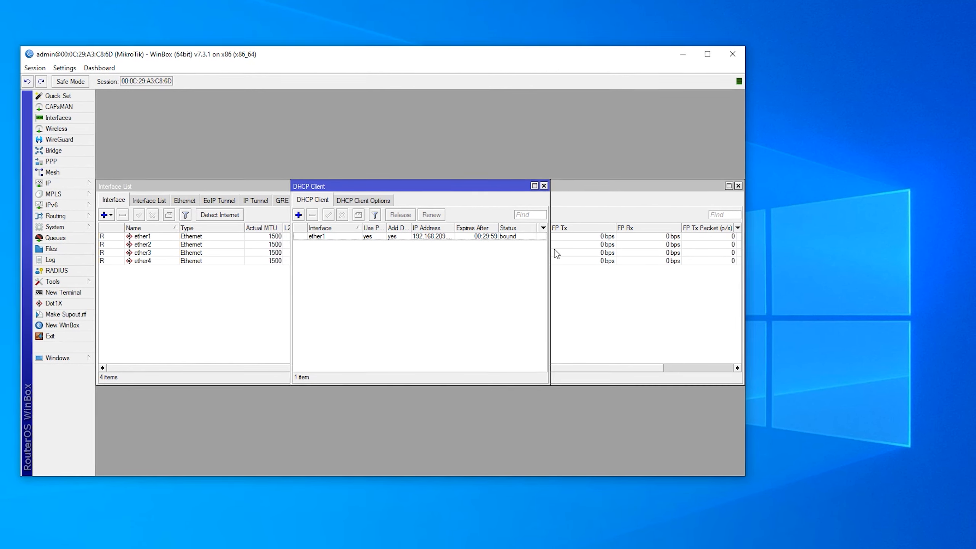
{"action": "left_click_drag", "start_coordinate": [549, 248], "coordinate": [707, 248]}
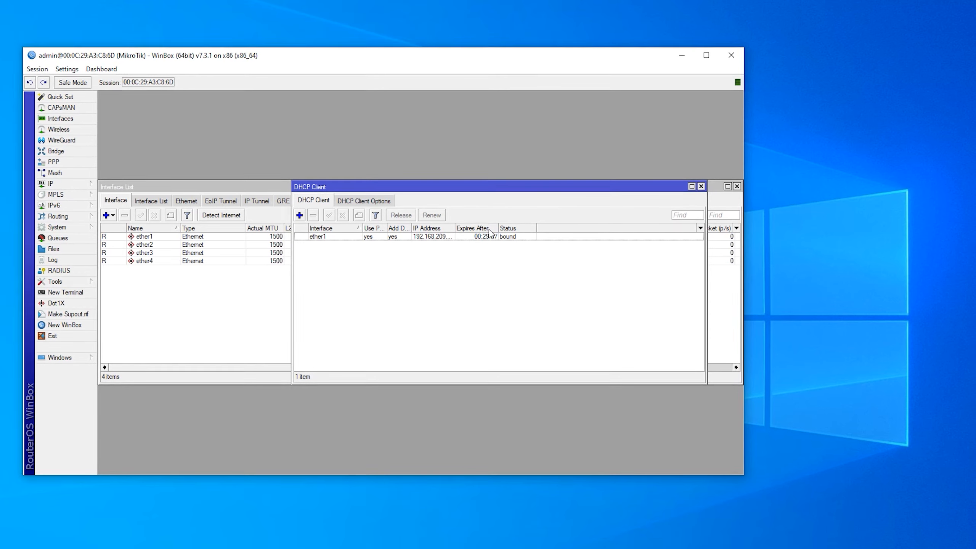
{"action": "left_click_drag", "start_coordinate": [455, 227], "coordinate": [507, 231]}
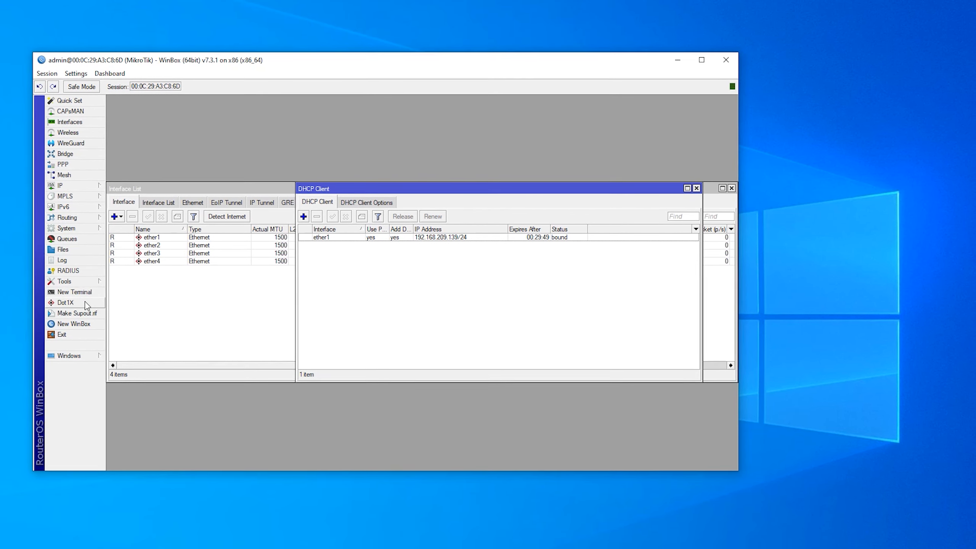
Step: Examine the router's PPP and interface lists and the details of the ether1 address in the IP address list
{"action": "left_click", "coordinate": [80, 165]}
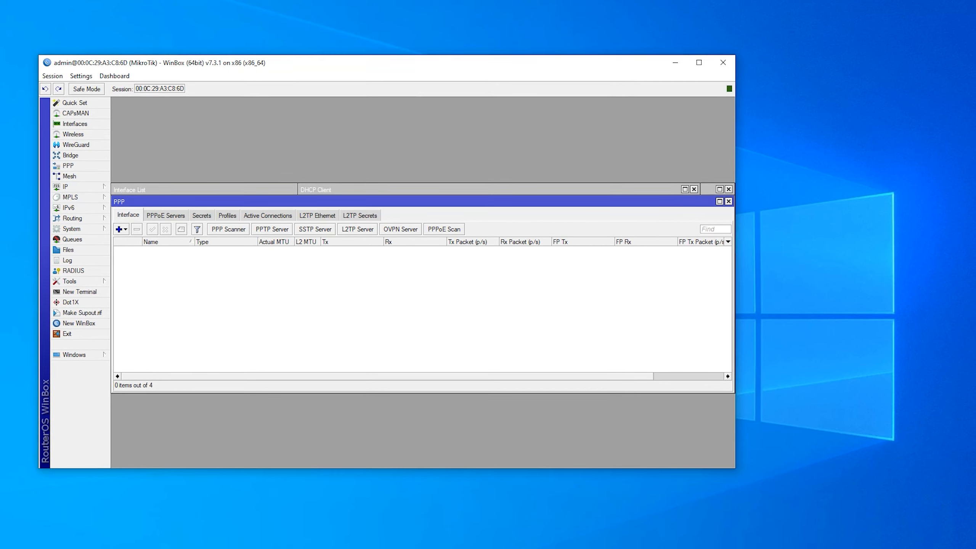
{"action": "left_click", "coordinate": [79, 124]}
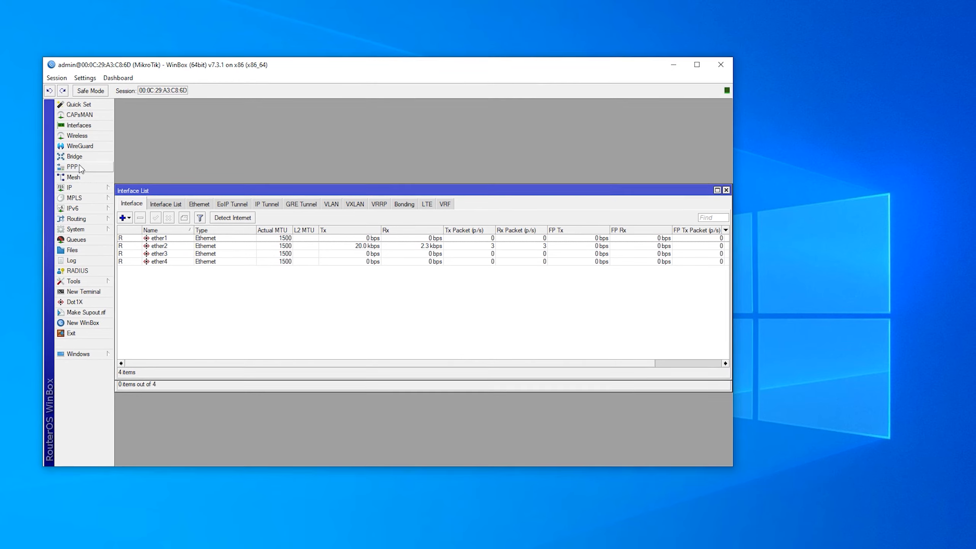
{"action": "left_click", "coordinate": [74, 188]}
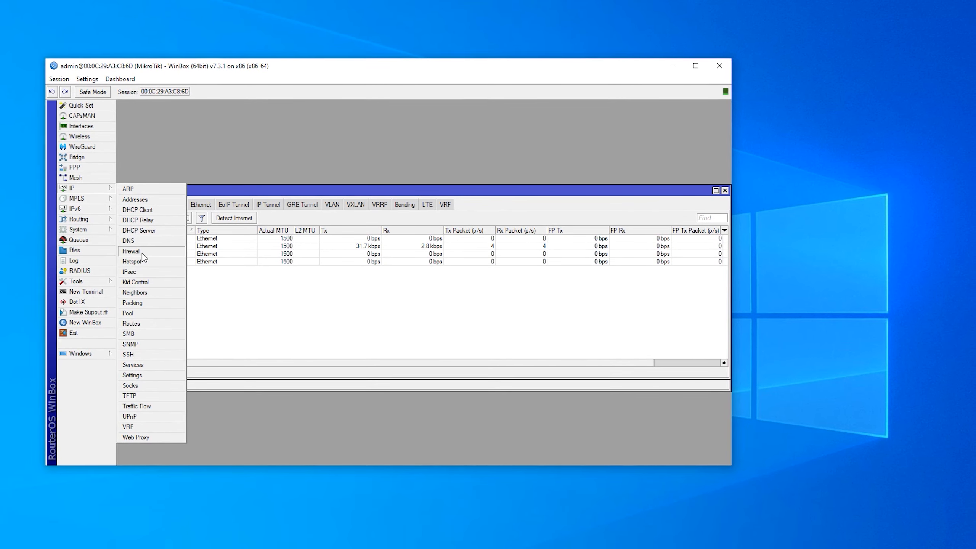
{"action": "left_click", "coordinate": [136, 200]}
{"action": "double_click", "coordinate": [382, 232]}
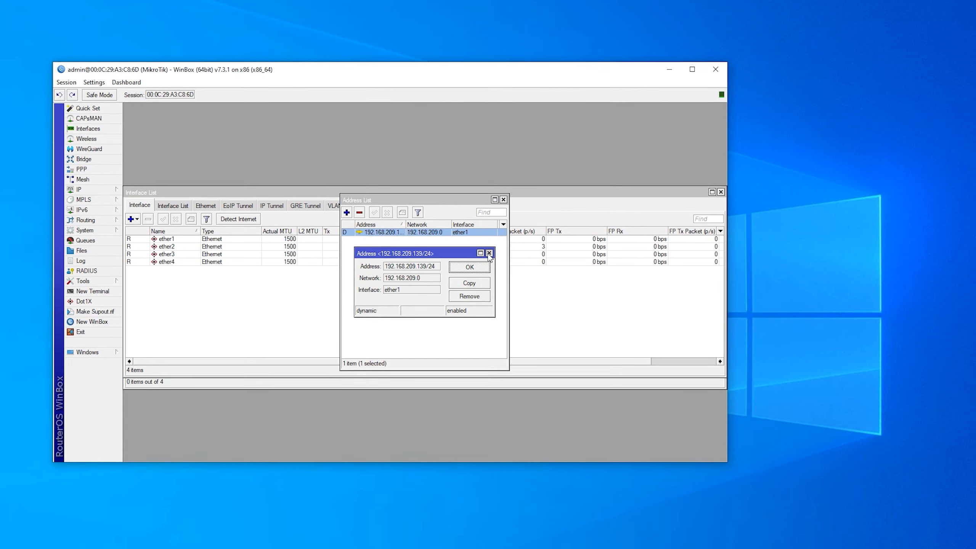
{"action": "key", "text": "Escape"}
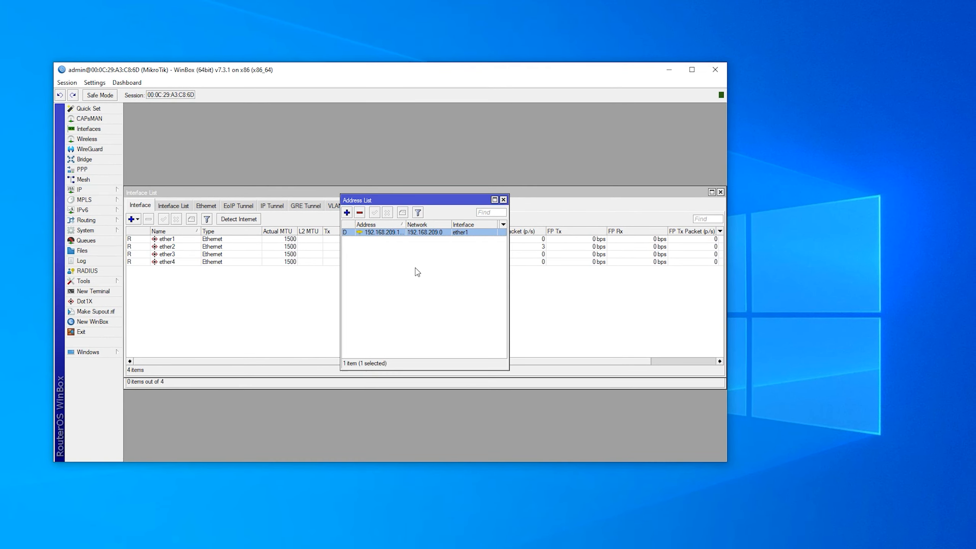
{"action": "left_click", "coordinate": [347, 213]}
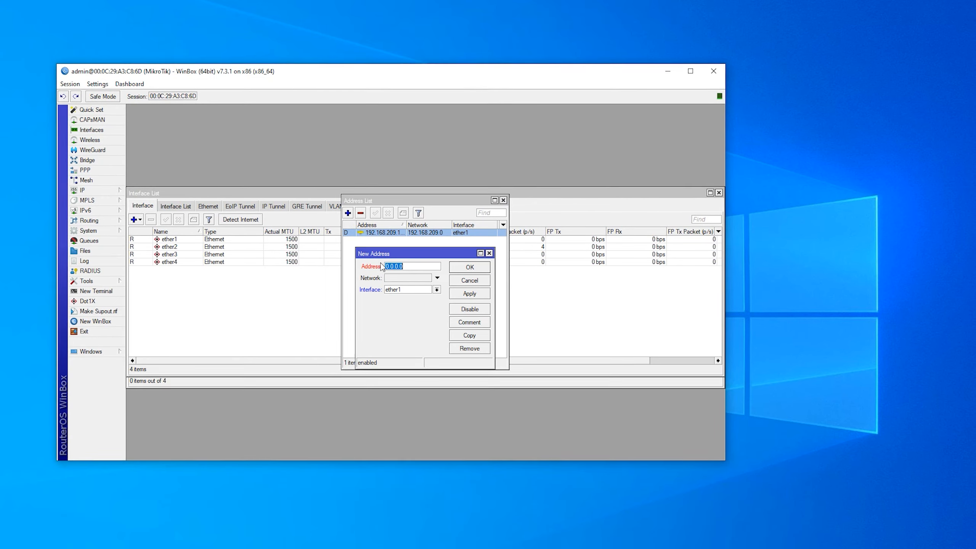
{"action": "left_click", "coordinate": [490, 254]}
Step: Test the router's internet connection by pinging 8.8.8.8 in a new terminal, and close the terminal
{"action": "left_click", "coordinate": [91, 292]}
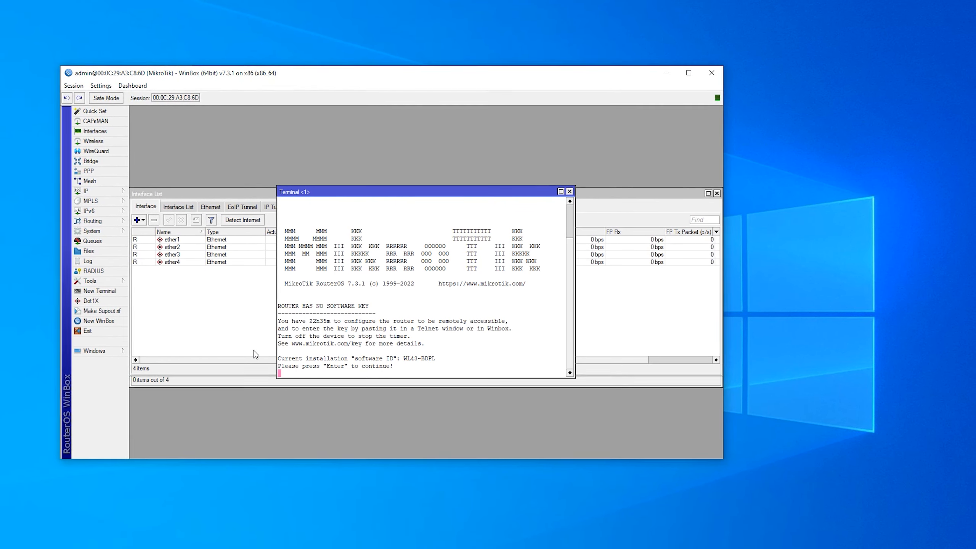
{"action": "key", "text": "Return"}
{"action": "key", "text": "Return"}
{"action": "key", "text": "Return"}
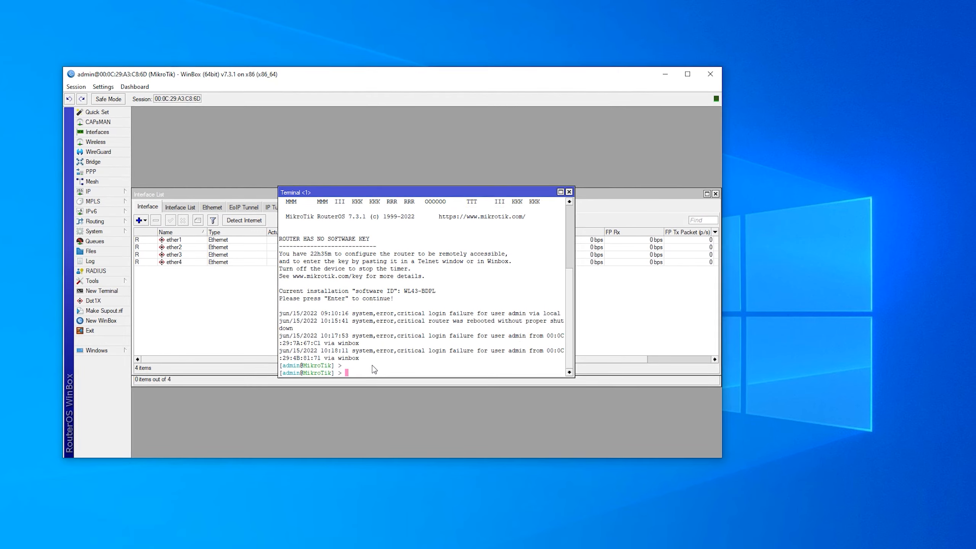
{"action": "type", "text": "ping 8.8.8"}
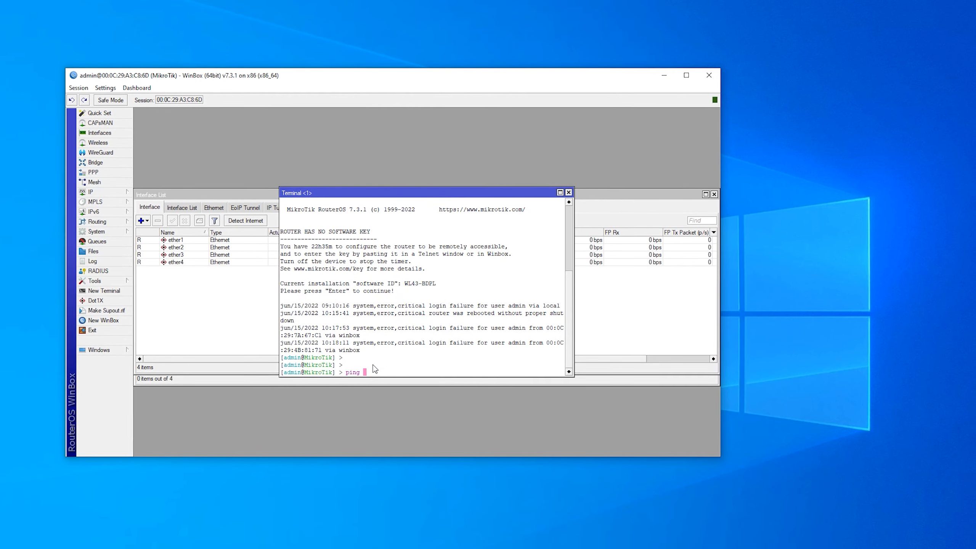
{"action": "type", "text": ".8"}
{"action": "key", "text": "Return"}
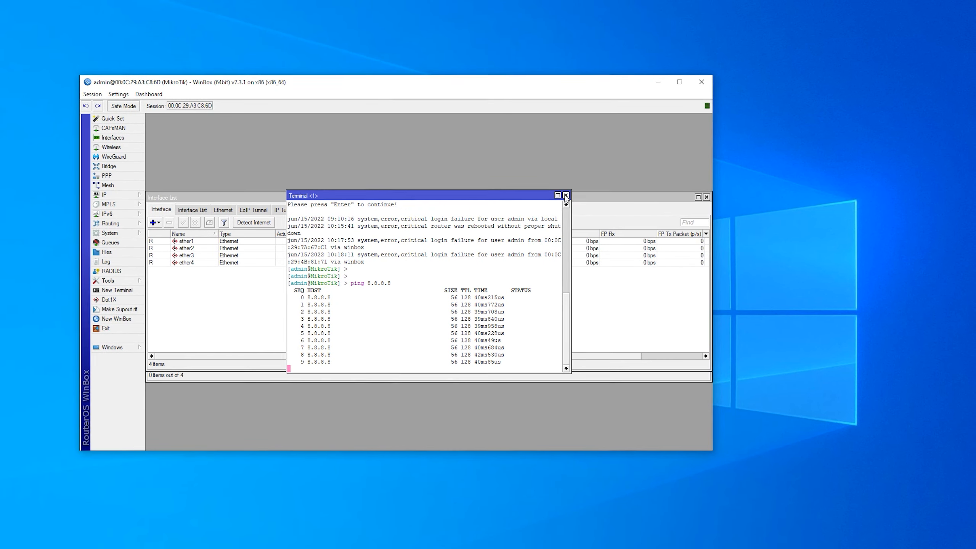
{"action": "left_click", "coordinate": [565, 196]}
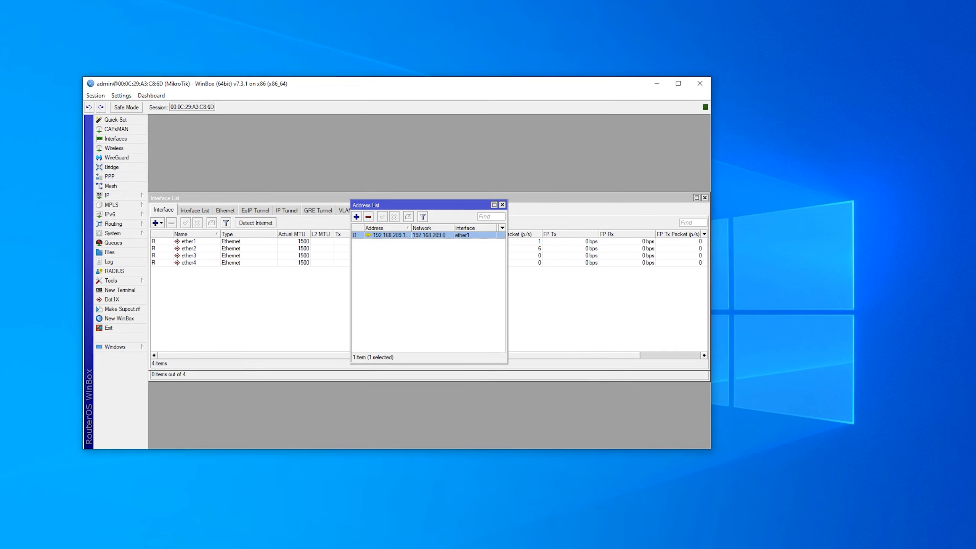
Step: Check the four Ethernet interfaces in the maximised interface list, and close the list
{"action": "left_click", "coordinate": [349, 218]}
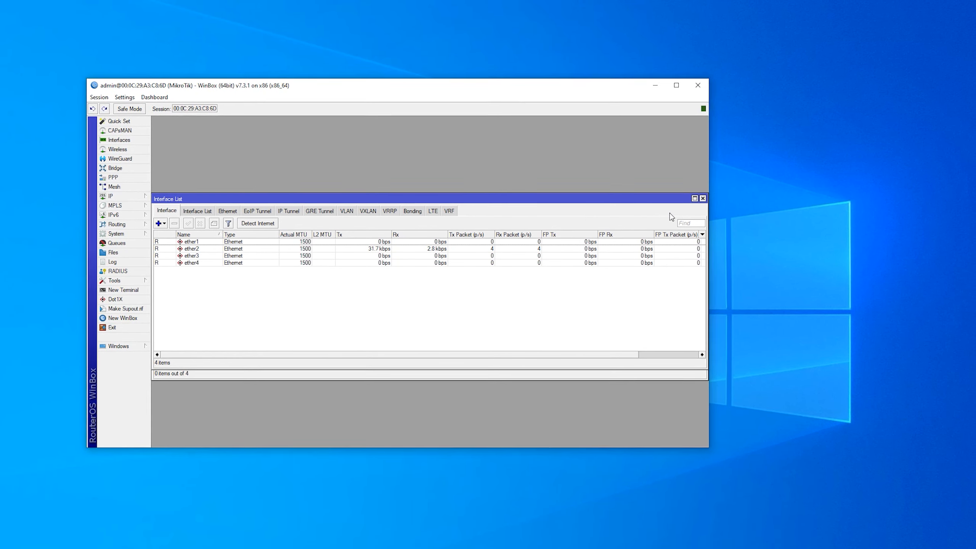
{"action": "left_click", "coordinate": [694, 198]}
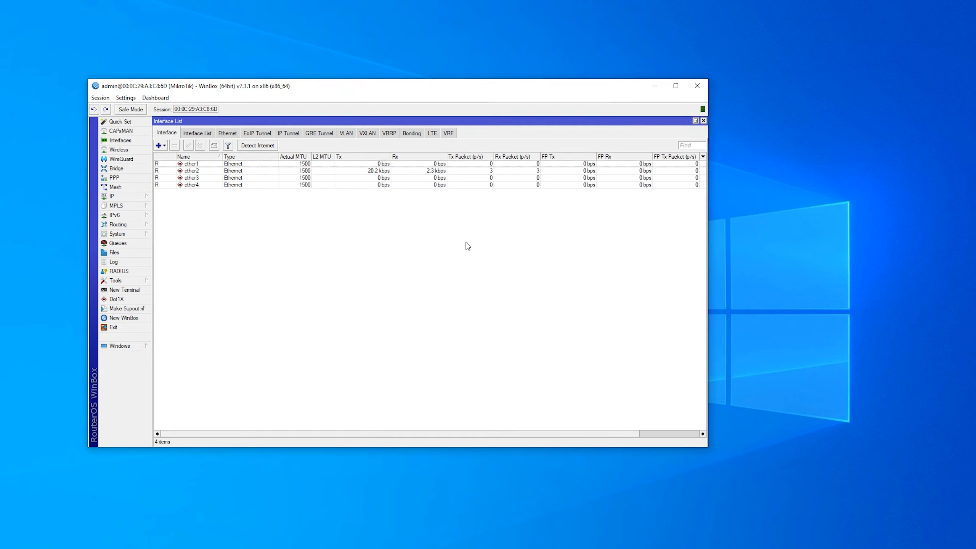
{"action": "left_click", "coordinate": [695, 120]}
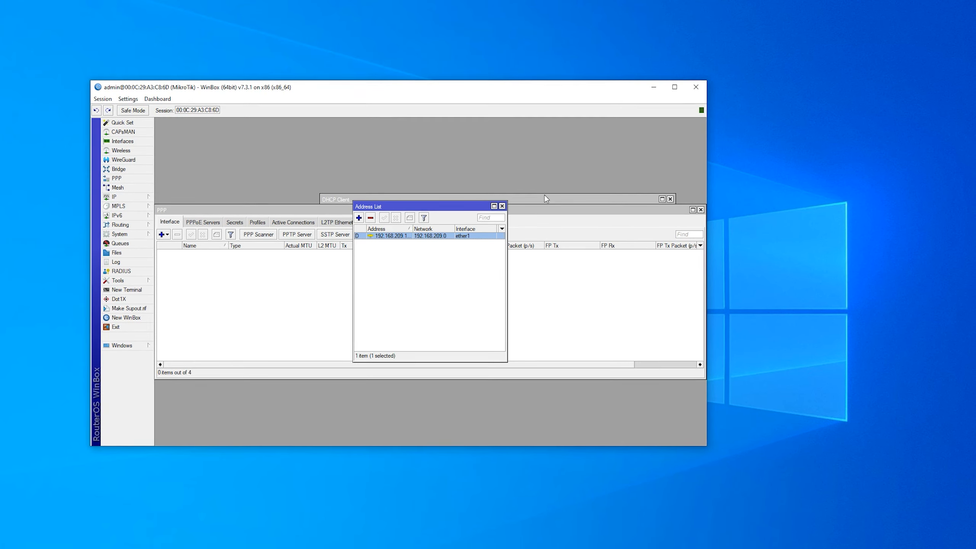
Step: Add the IP address 192.168.2.1/24 to interface ether2
{"action": "left_click", "coordinate": [359, 218]}
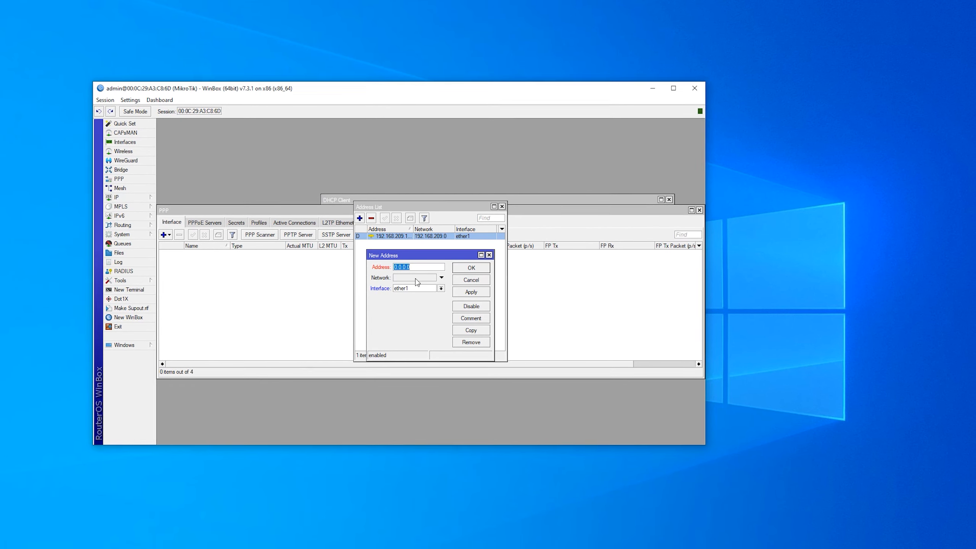
{"action": "left_click", "coordinate": [416, 268]}
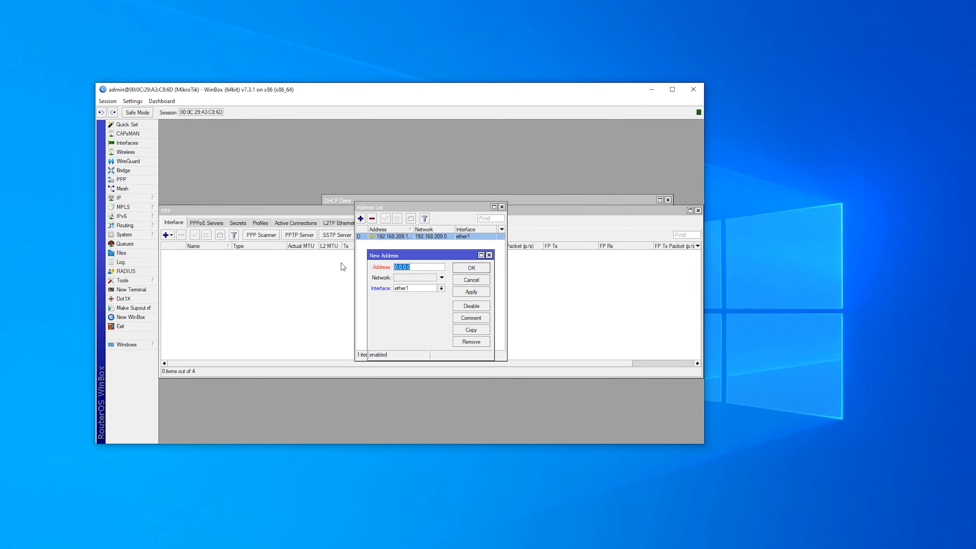
{"action": "type", "text": "192.1"}
{"action": "type", "text": "68"}
{"action": "type", "text": "."}
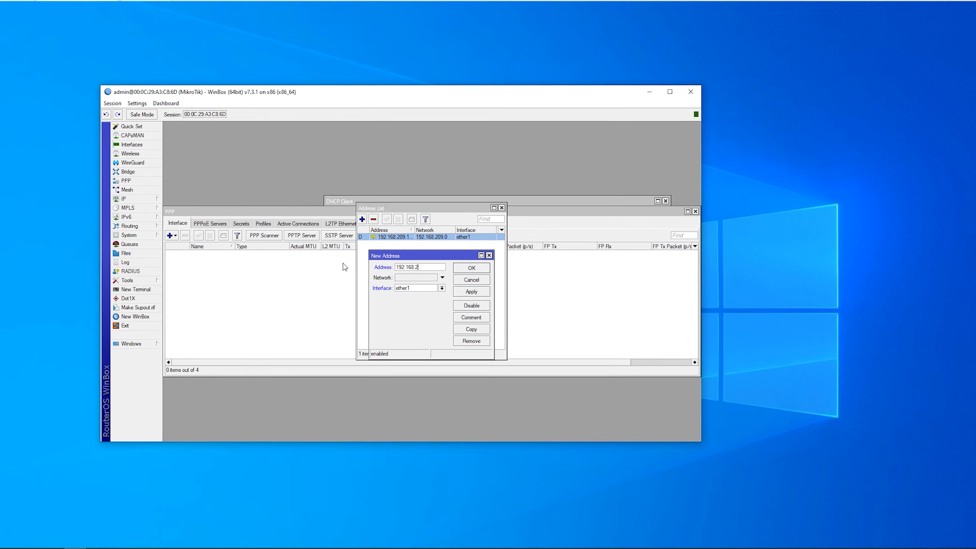
{"action": "type", "text": "2"}
{"action": "type", "text": ".1"}
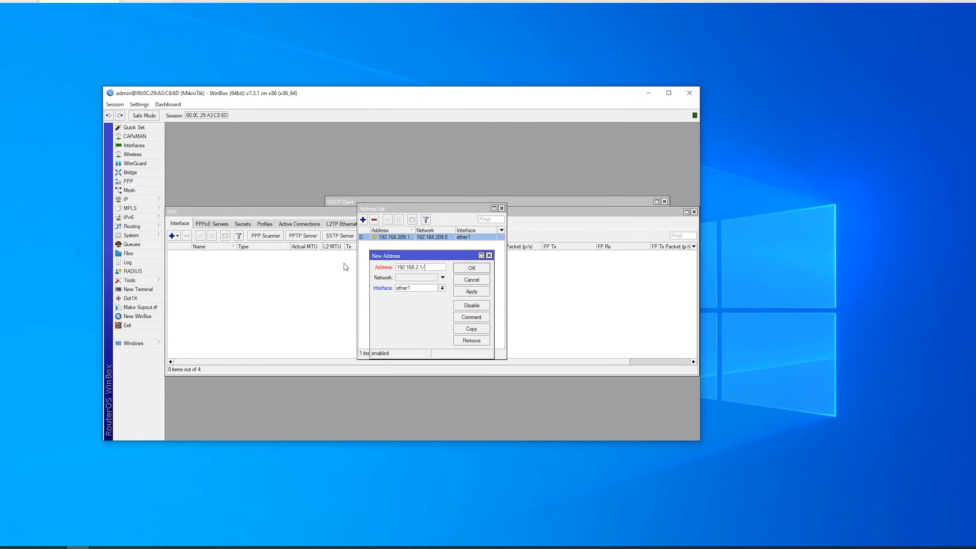
{"action": "type", "text": "/2"}
{"action": "type", "text": "4"}
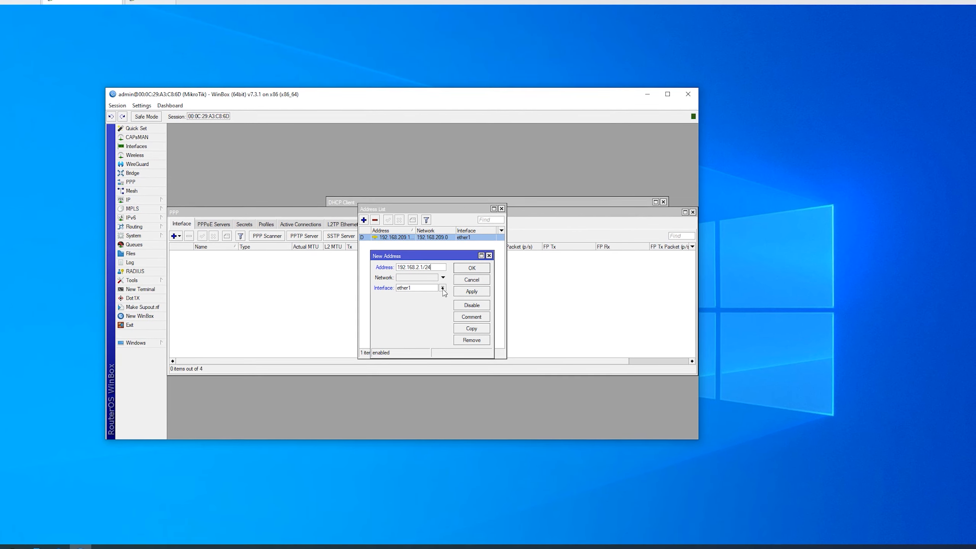
{"action": "left_click", "coordinate": [422, 302]}
{"action": "left_click", "coordinate": [472, 291]}
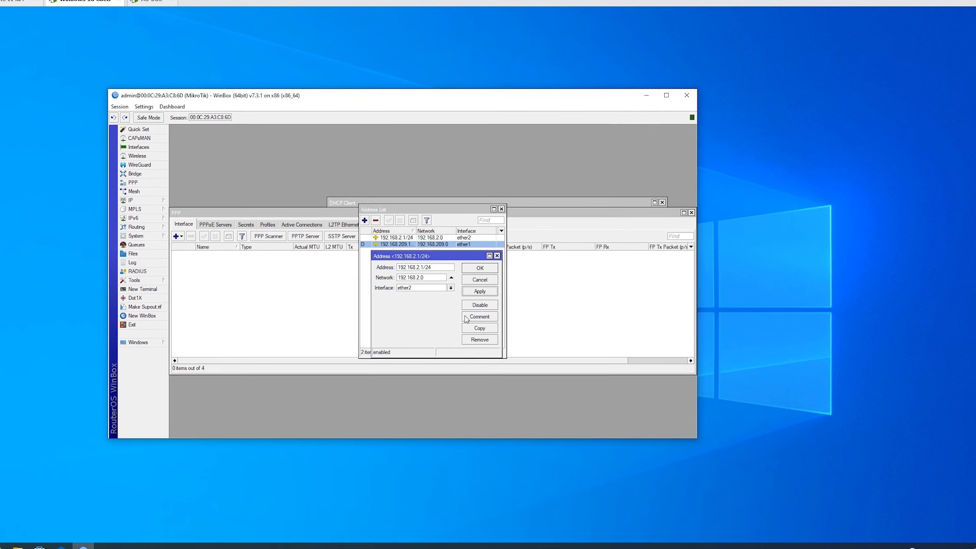
{"action": "left_click", "coordinate": [480, 268]}
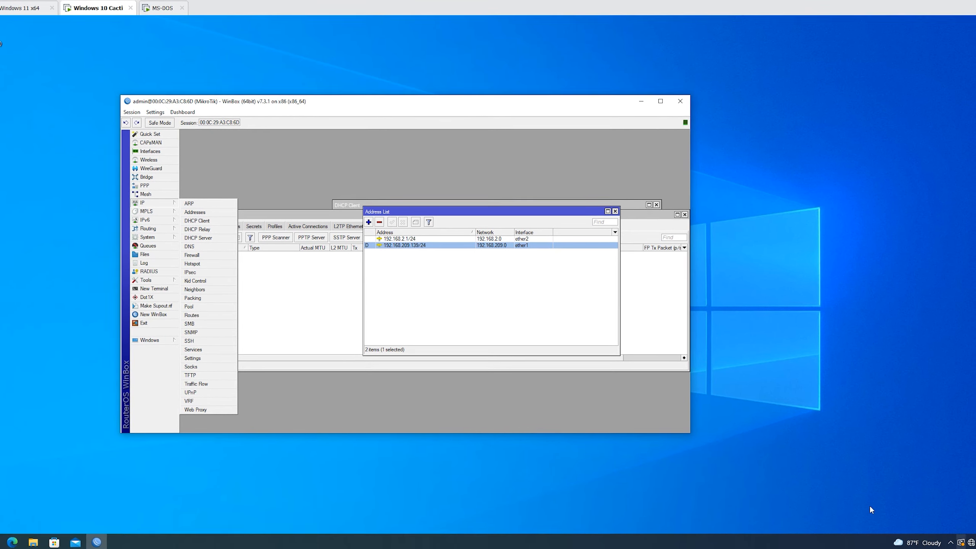
Step: Start the guided DHCP server setup and choose ether2 as the server interface
{"action": "left_click", "coordinate": [261, 292]}
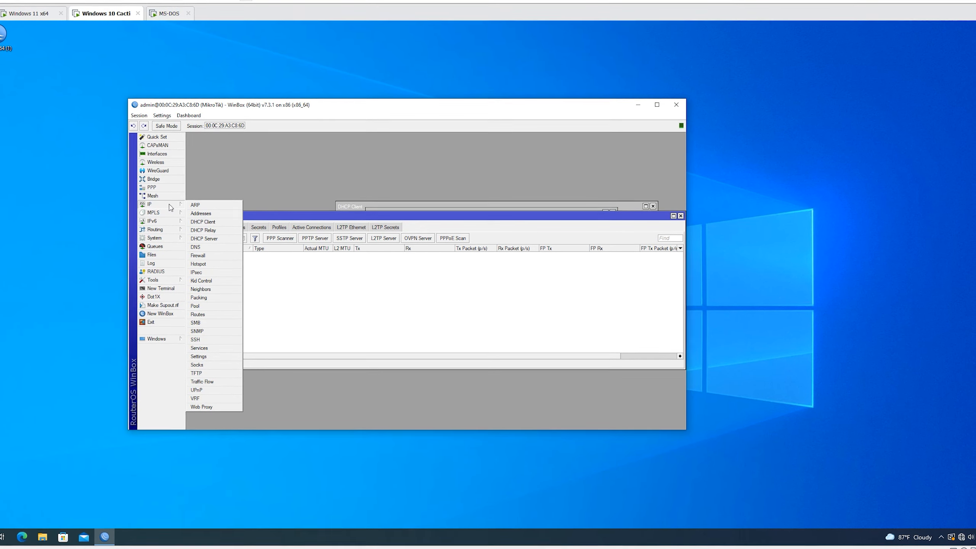
{"action": "left_click", "coordinate": [202, 239]}
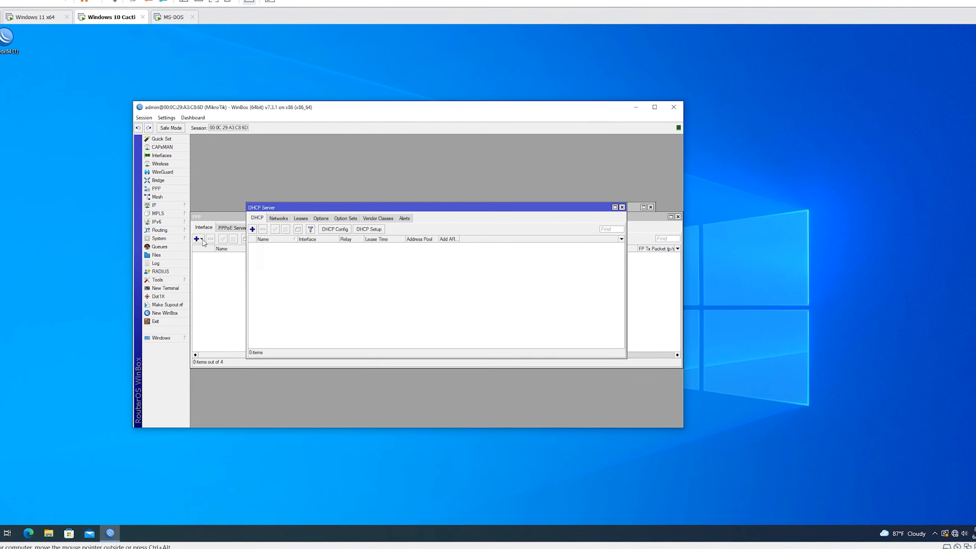
{"action": "left_click", "coordinate": [362, 230]}
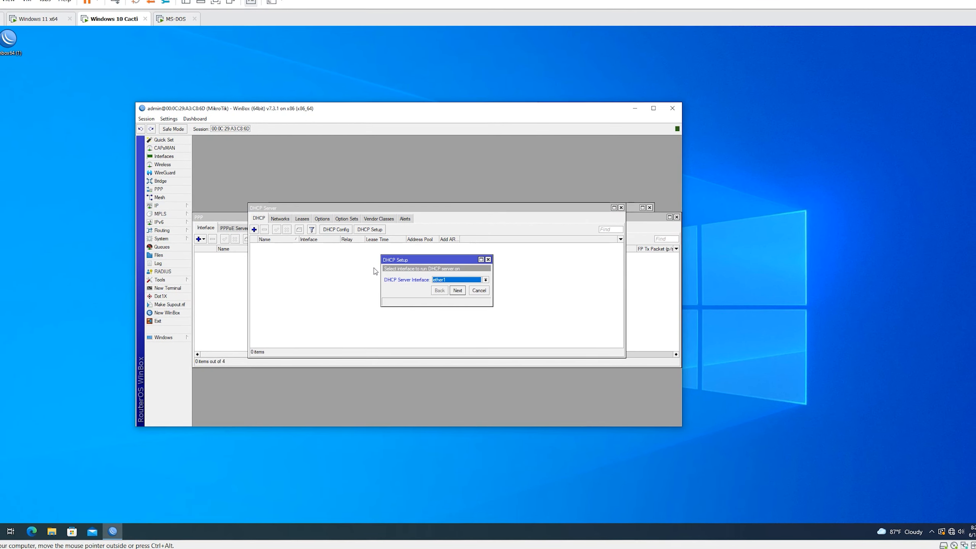
{"action": "left_click", "coordinate": [485, 279]}
{"action": "left_click", "coordinate": [459, 293]}
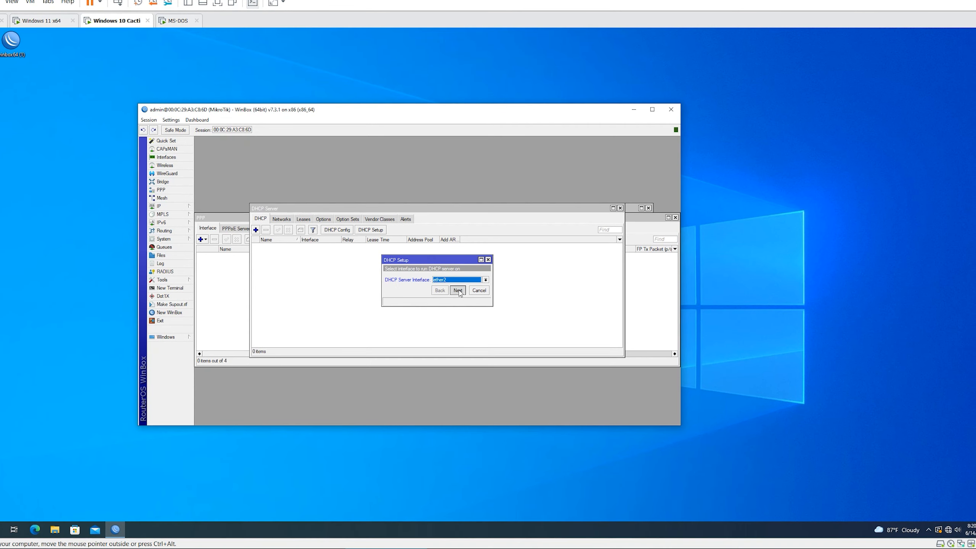
Step: Complete the DHCP server setup with the proposed network settings, address pool, DNS server 192.168.209.2 and lease time, and select the new server entry
{"action": "left_click", "coordinate": [459, 293]}
{"action": "left_click", "coordinate": [459, 291]}
{"action": "left_click", "coordinate": [459, 291]}
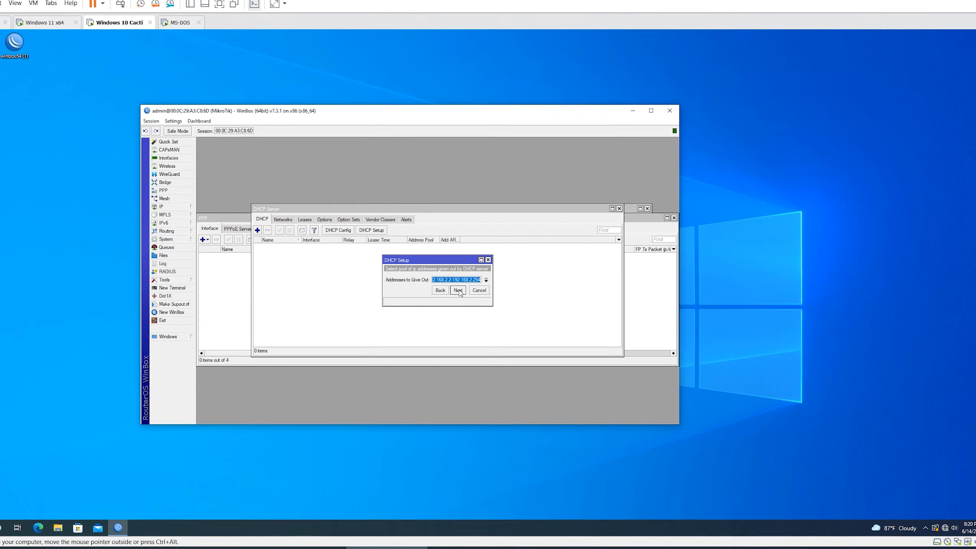
{"action": "left_click", "coordinate": [458, 291]}
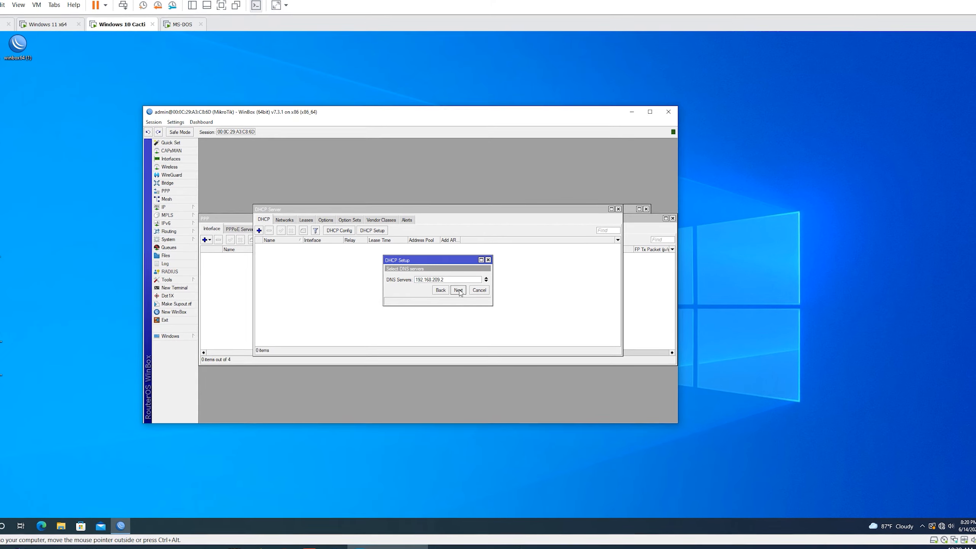
{"action": "left_click", "coordinate": [458, 290]}
{"action": "left_click", "coordinate": [459, 291]}
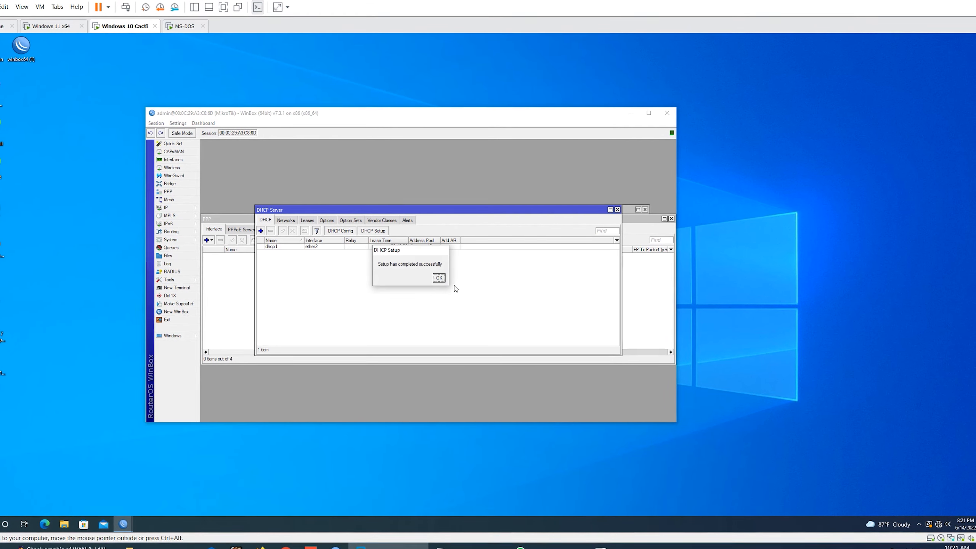
{"action": "left_click", "coordinate": [438, 278]}
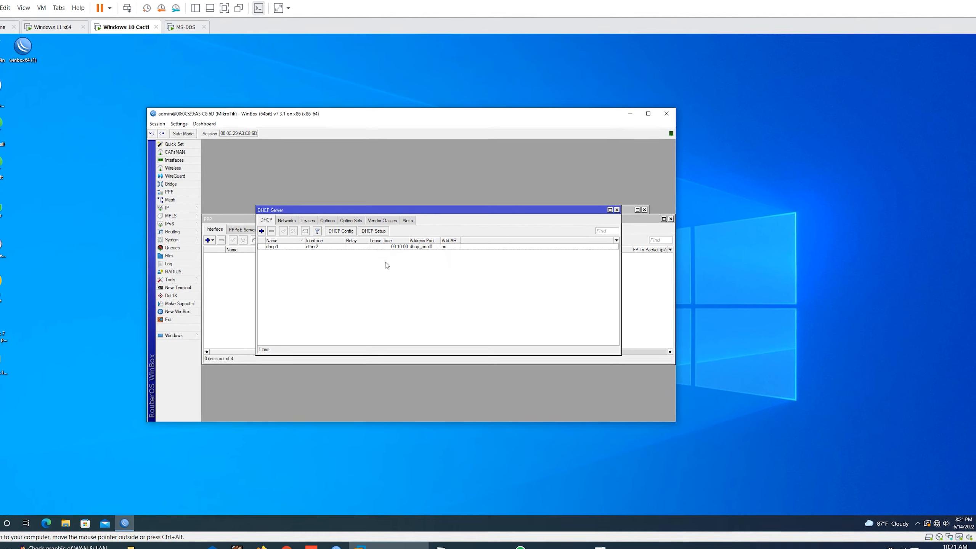
{"action": "left_click", "coordinate": [321, 246]}
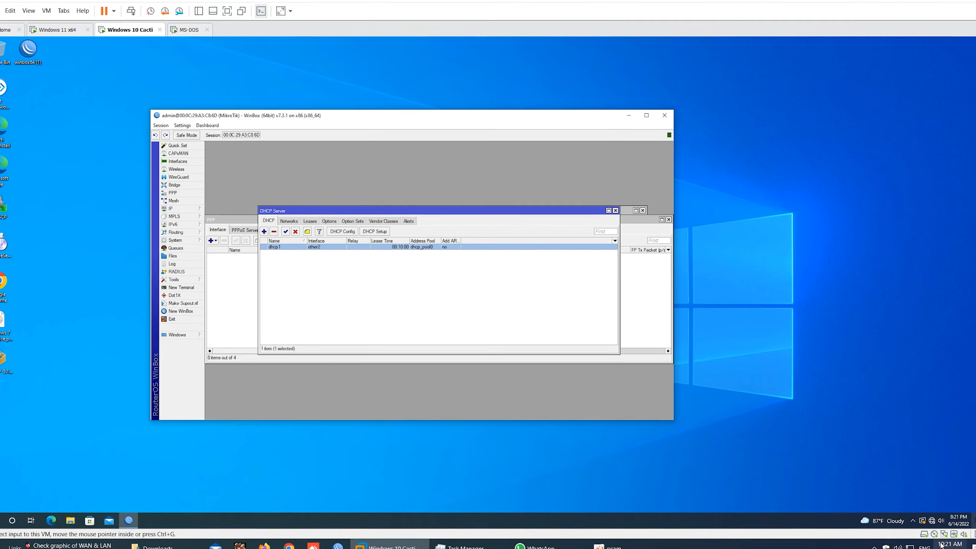
Step: Display the Windows 10 client's network adapters by way of its network and Ethernet settings
{"action": "right_click", "coordinate": [933, 520]}
{"action": "left_click", "coordinate": [923, 506]}
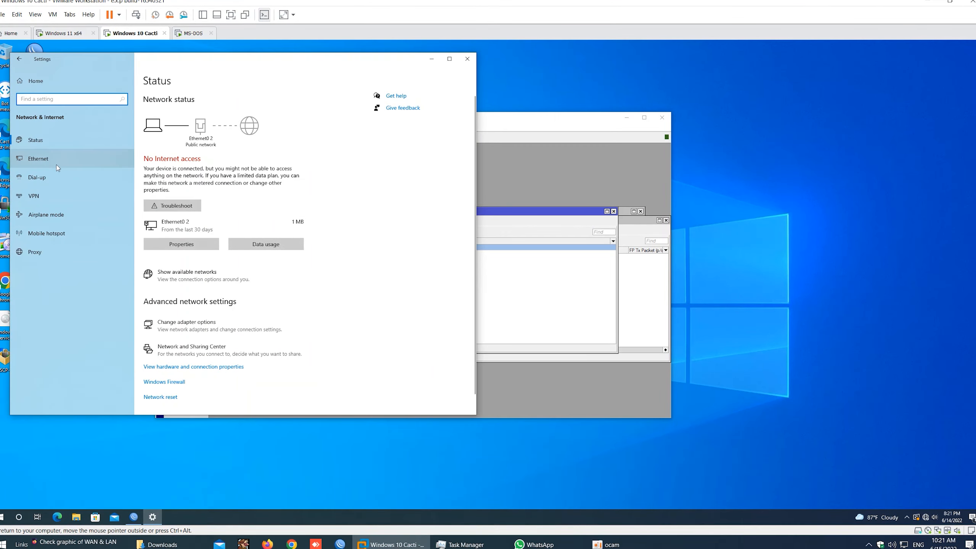
{"action": "left_click", "coordinate": [38, 158]}
{"action": "left_click", "coordinate": [386, 107]}
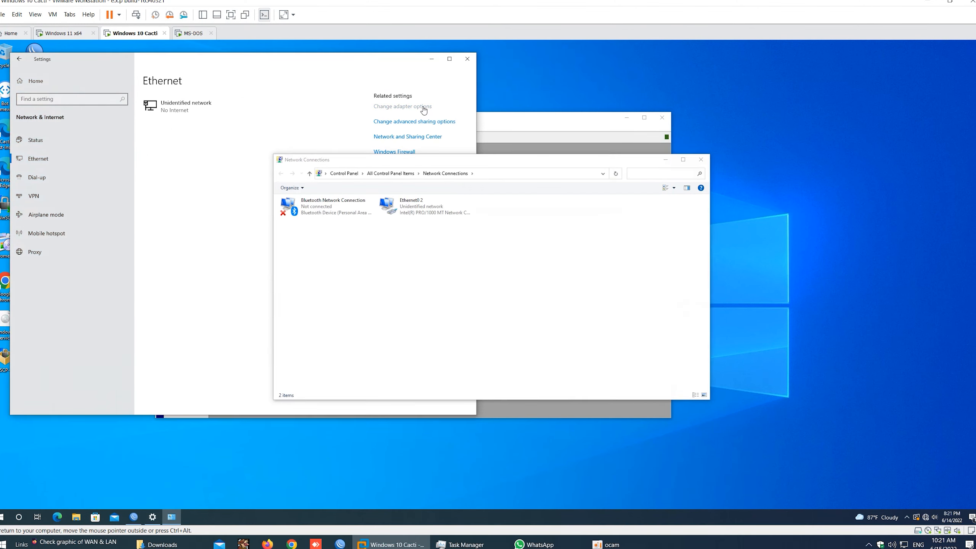
Step: Try to disable the Ethernet0 2 adapter, and dismiss the Windows security options screen
{"action": "left_click", "coordinate": [392, 208]}
{"action": "right_click", "coordinate": [403, 209]}
{"action": "left_click", "coordinate": [406, 231]}
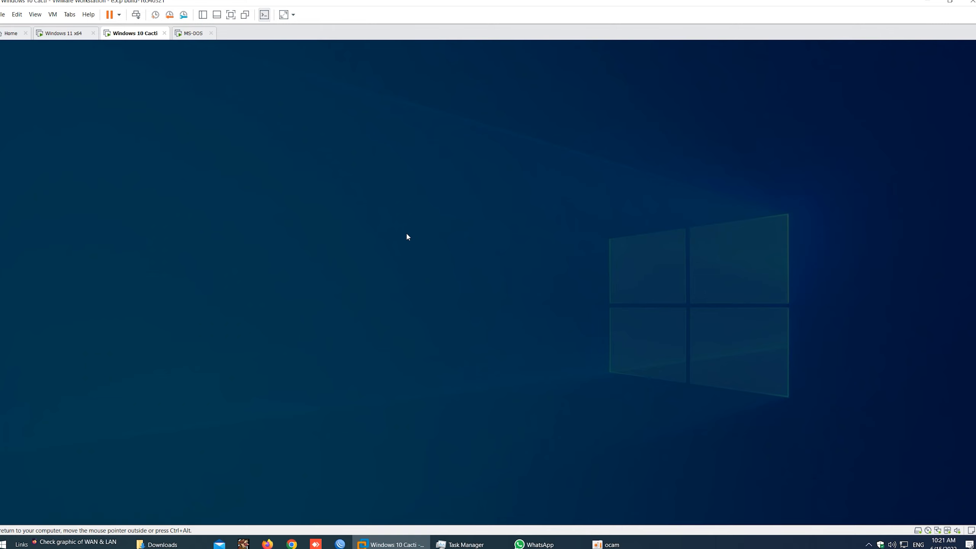
{"action": "key", "text": "ctrl+alt+Delete"}
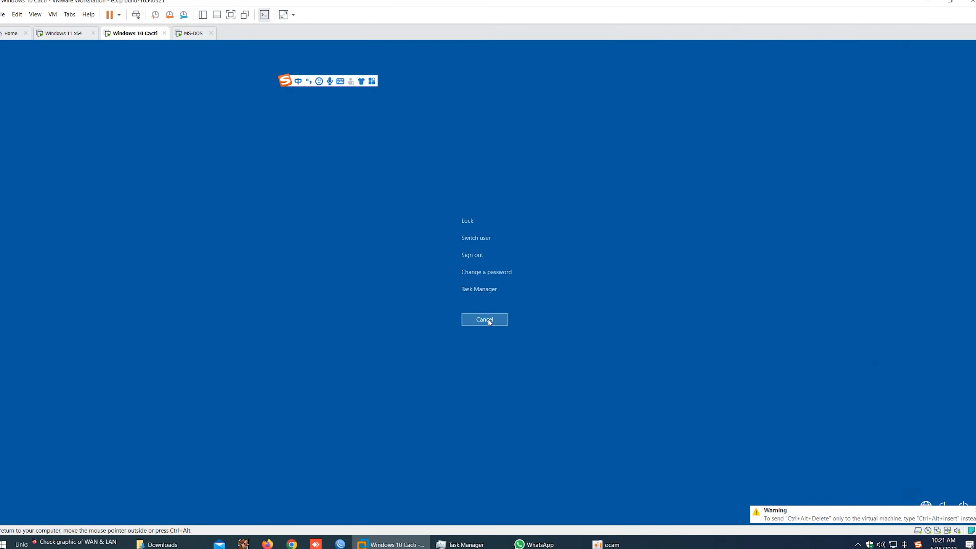
{"action": "left_click", "coordinate": [485, 318]}
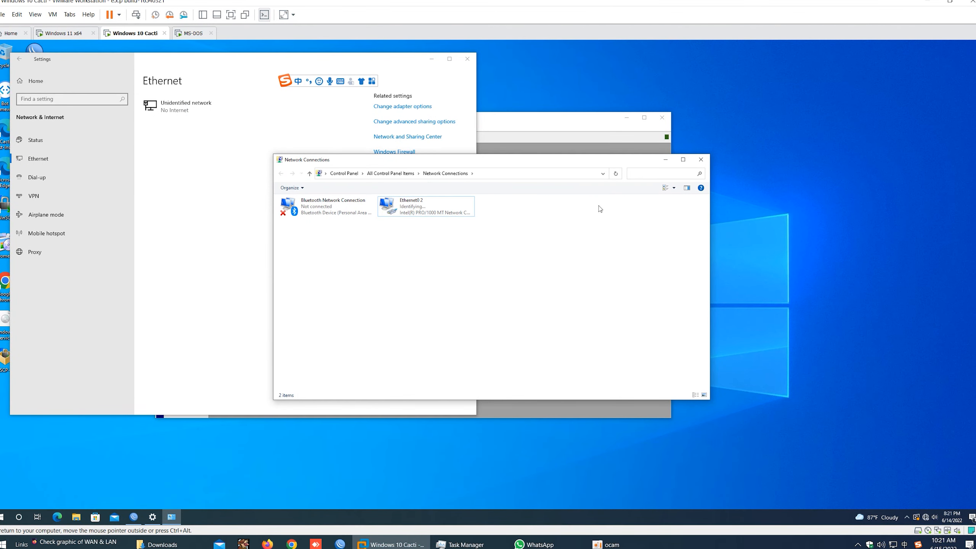
Step: Close the network settings and run ipconfig in a command prompt to check the client's IP configuration
{"action": "left_click", "coordinate": [467, 58]}
{"action": "key", "text": "super+r"}
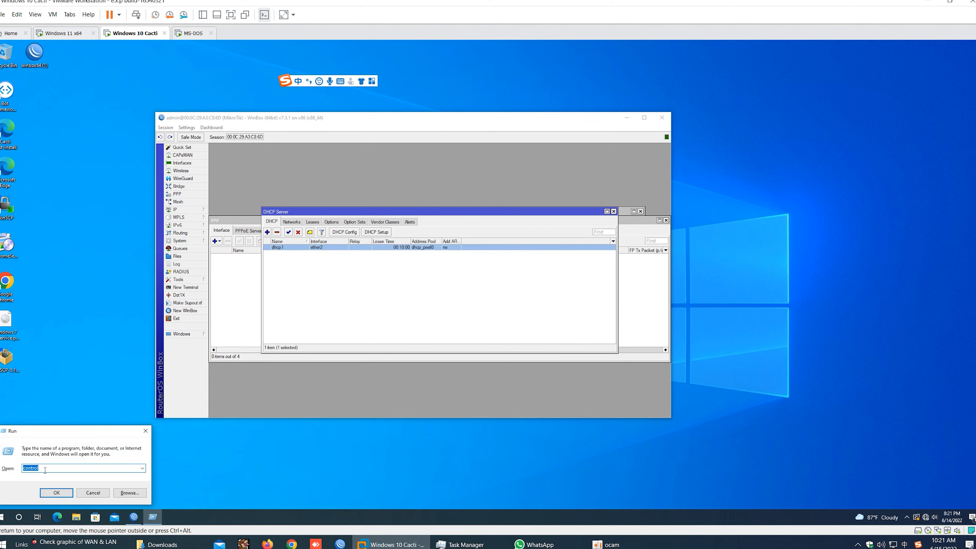
{"action": "left_click", "coordinate": [47, 468]}
{"action": "key", "text": "BackSpace"}
{"action": "key", "text": "BackSpace"}
{"action": "key", "text": "BackSpace"}
{"action": "key", "text": "BackSpace"}
{"action": "key", "text": "BackSpace"}
{"action": "key", "text": "BackSpace"}
{"action": "key", "text": "BackSpace"}
{"action": "type", "text": "cmd"}
{"action": "key", "text": "Return"}
{"action": "type", "text": "ipconfig"}
{"action": "key", "text": "Return"}
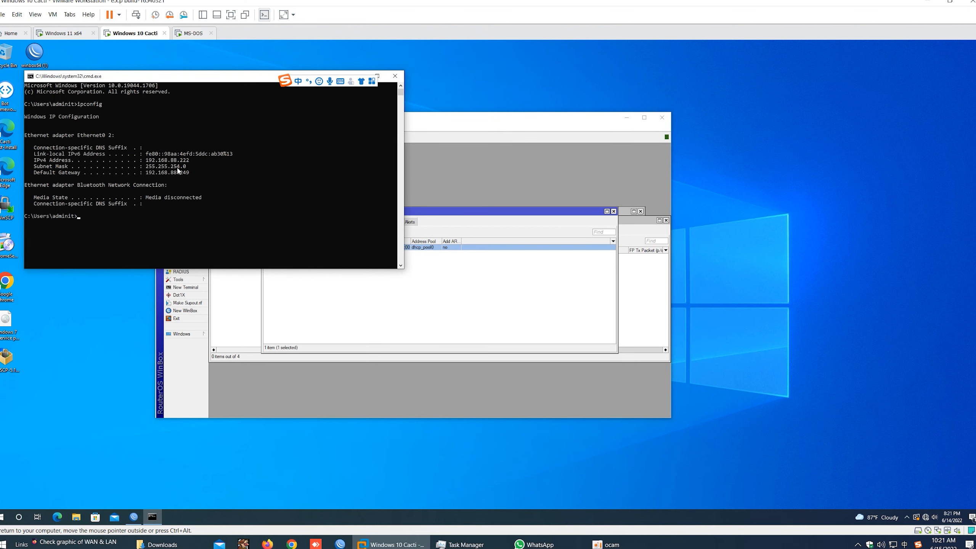
Step: Reopen the Ethernet settings and display the network adapters
{"action": "right_click", "coordinate": [926, 517]}
{"action": "left_click", "coordinate": [922, 512]}
{"action": "left_click", "coordinate": [39, 158]}
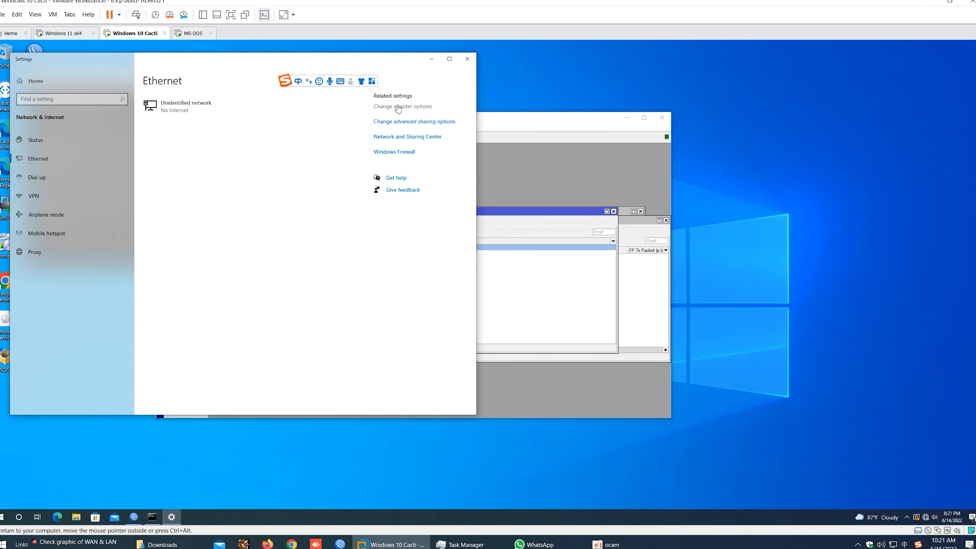
{"action": "left_click", "coordinate": [400, 107]}
Step: Try to open the Ethernet0 2 adapter's properties with an administrator user name and password, and dismiss the elevation prompt
{"action": "right_click", "coordinate": [392, 210]}
{"action": "left_click", "coordinate": [416, 284]}
{"action": "left_click", "coordinate": [437, 330]}
{"action": "type", "text": "admintit"}
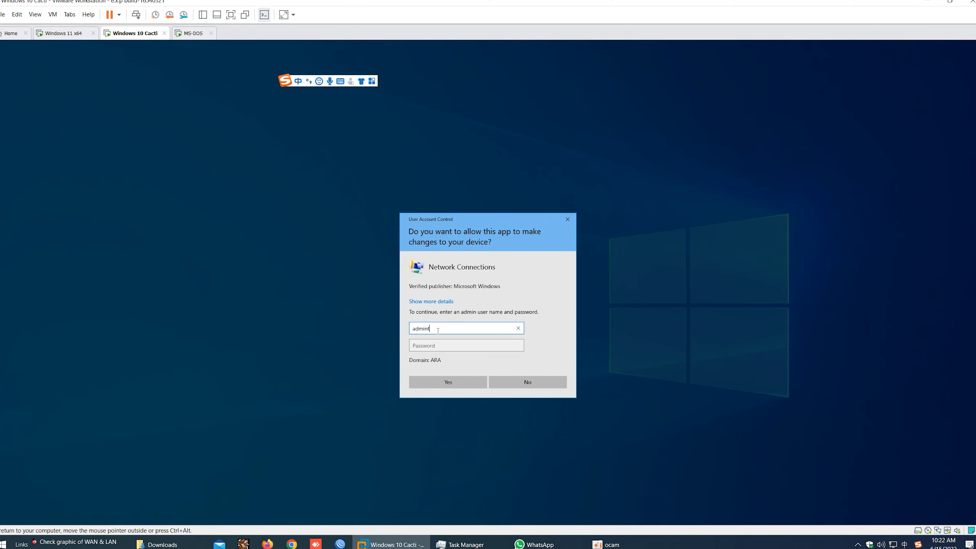
{"action": "key", "text": "Tab"}
{"action": "type", "text": "•"}
{"action": "key", "text": "Return"}
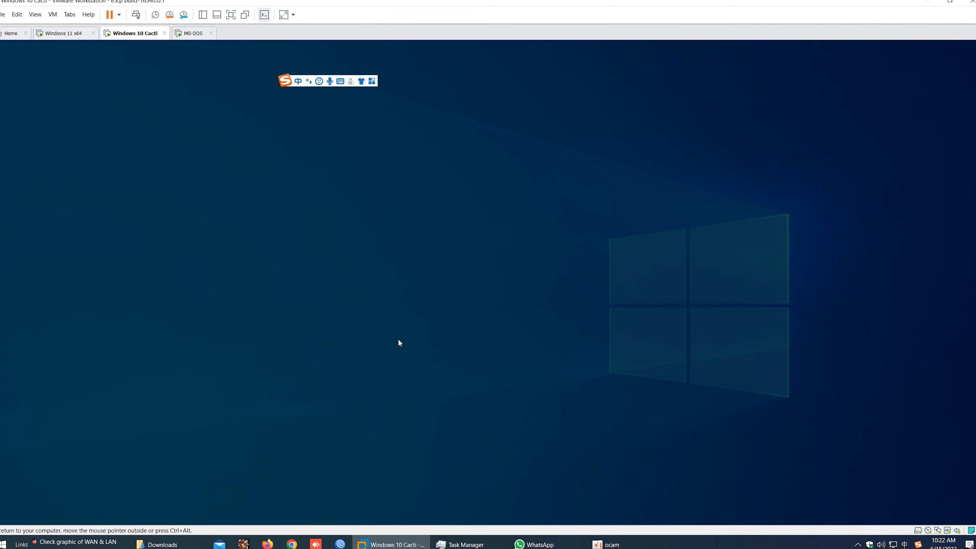
{"action": "left_click", "coordinate": [70, 37]}
{"action": "left_click", "coordinate": [606, 109]}
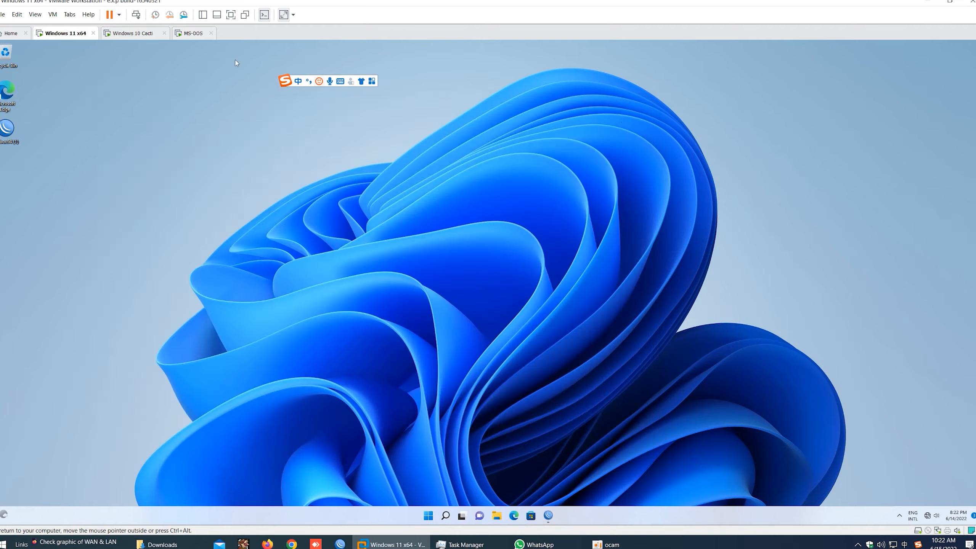
{"action": "left_click", "coordinate": [135, 34]}
{"action": "left_click", "coordinate": [527, 393]}
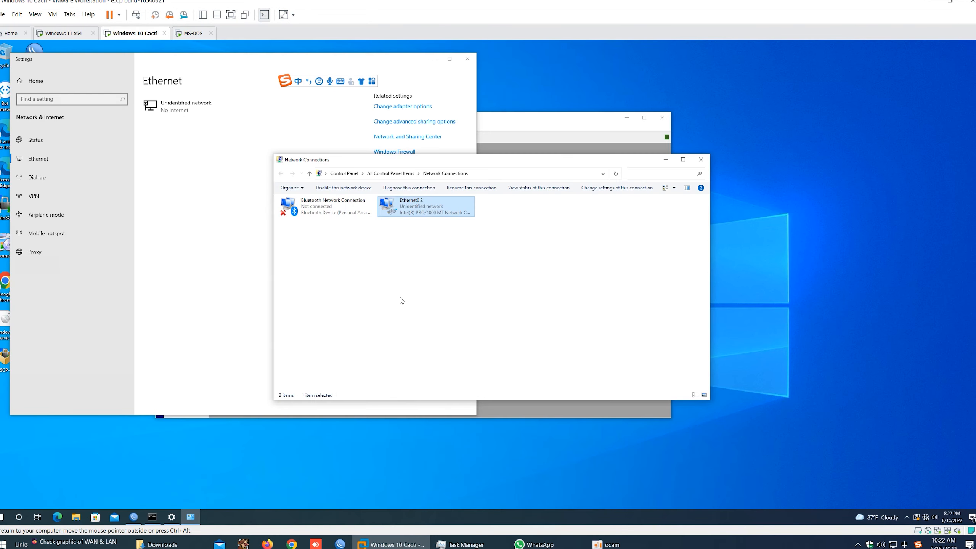
Step: Open the Ethernet0 2 adapter's properties, authorising with a local administrator's user name and password
{"action": "right_click", "coordinate": [394, 211]}
{"action": "left_click", "coordinate": [414, 282]}
{"action": "type", "text": "adminit"}
{"action": "key", "text": "Tab"}
{"action": "type", "text": "••••••••"}
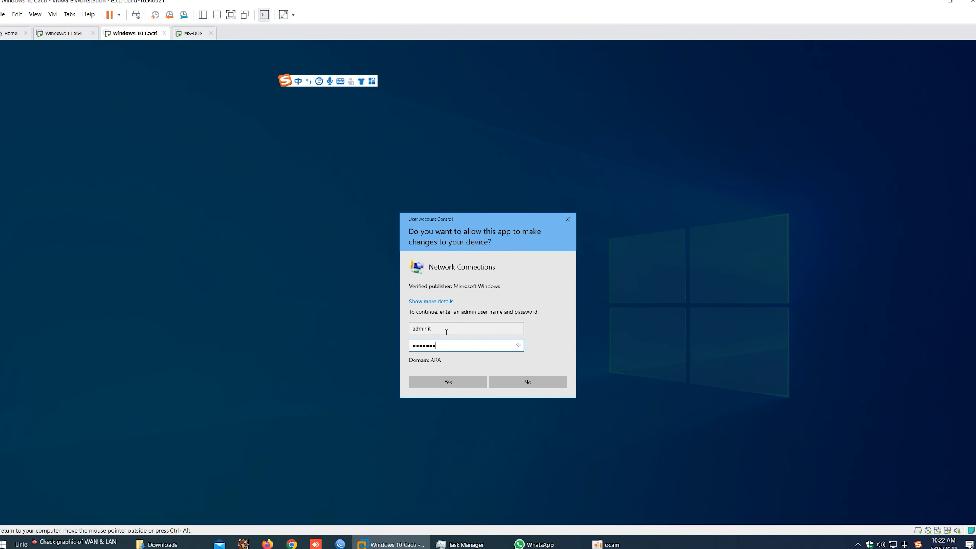
{"action": "key", "text": "Return"}
{"action": "type", "text": ".\\da"}
{"action": "type", "text": "ntech"}
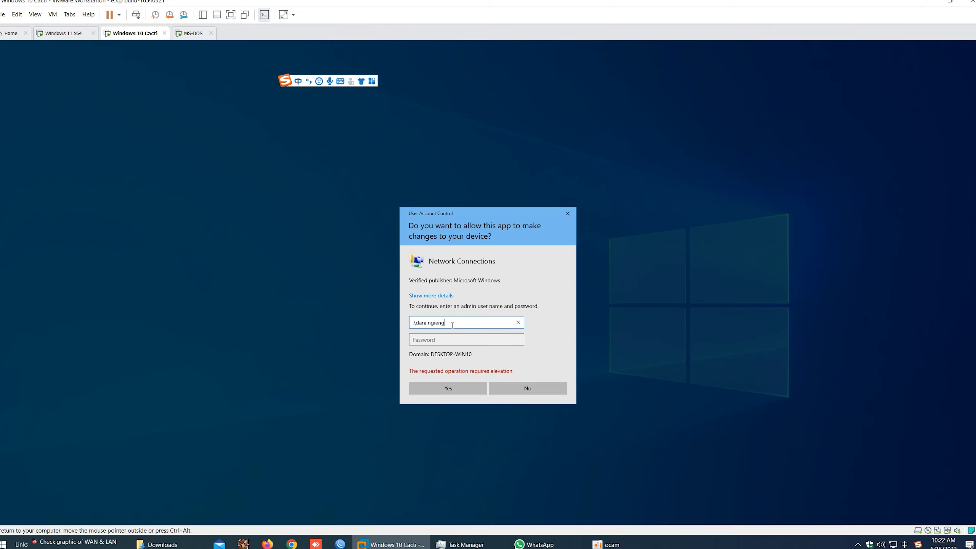
{"action": "left_click", "coordinate": [448, 388]}
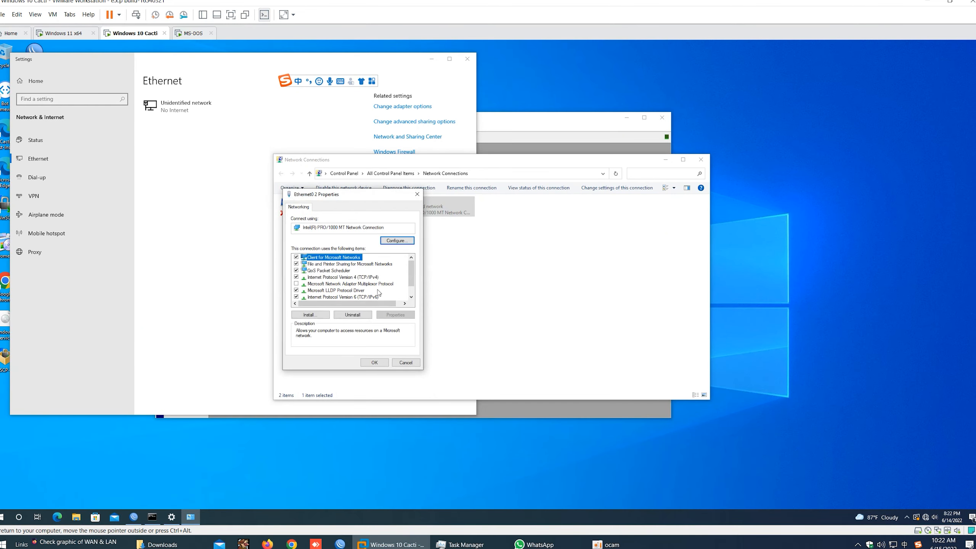
Step: Set the adapter's IPv4 properties to obtain the IP address and DNS server address automatically, and apply them
{"action": "double_click", "coordinate": [337, 277]}
{"action": "left_click", "coordinate": [336, 272]}
{"action": "left_click", "coordinate": [334, 325]}
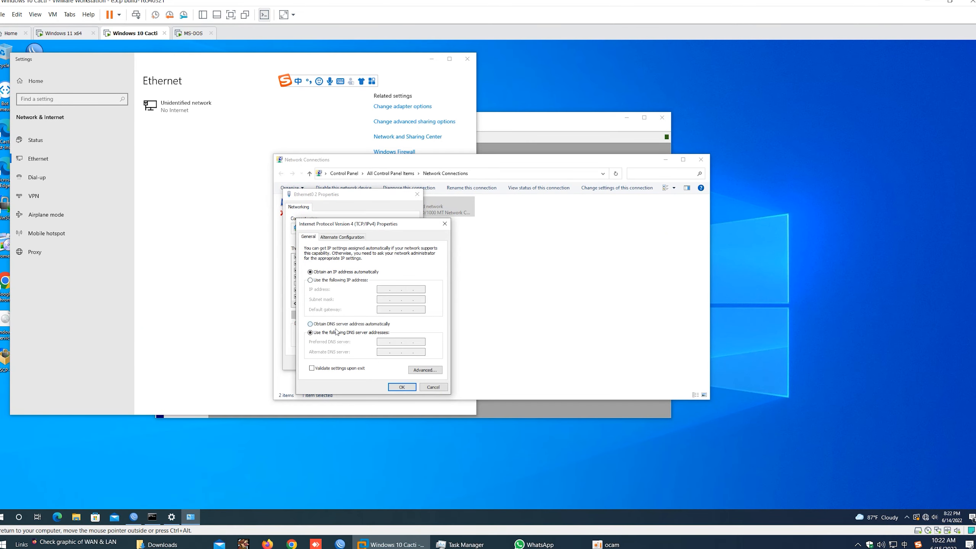
{"action": "left_click", "coordinate": [401, 387]}
{"action": "left_click", "coordinate": [374, 363]}
Step: Run ipconfig again in the command prompt to check the Ethernet0 2 adapter's address
{"action": "right_click", "coordinate": [388, 295]}
{"action": "left_click", "coordinate": [406, 327]}
{"action": "right_click", "coordinate": [357, 278]}
{"action": "left_click", "coordinate": [319, 461]}
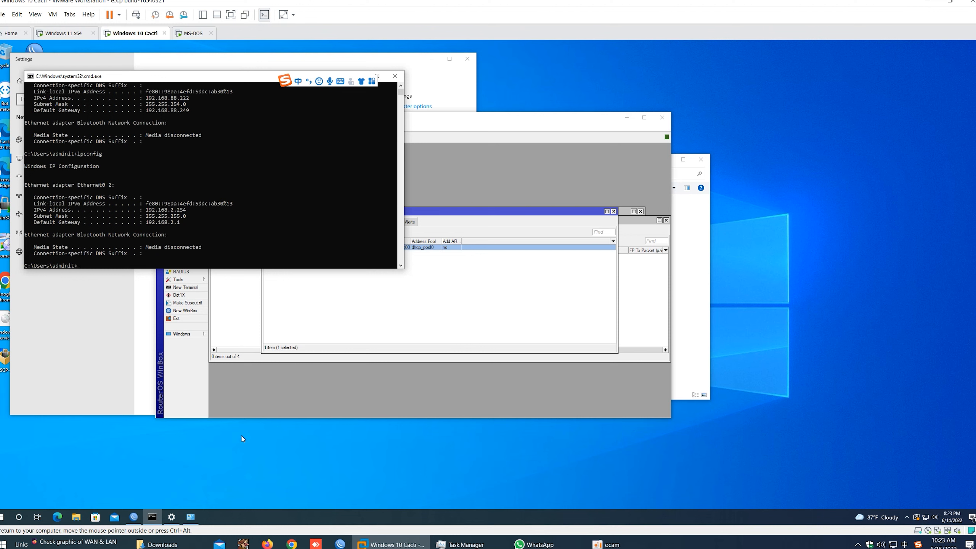
Step: Move the command prompt clear of the router window and ping 8.8.8.8
{"action": "left_click", "coordinate": [157, 513]}
{"action": "left_click_drag", "start_coordinate": [215, 78], "coordinate": [646, 180]}
{"action": "left_click", "coordinate": [562, 363]}
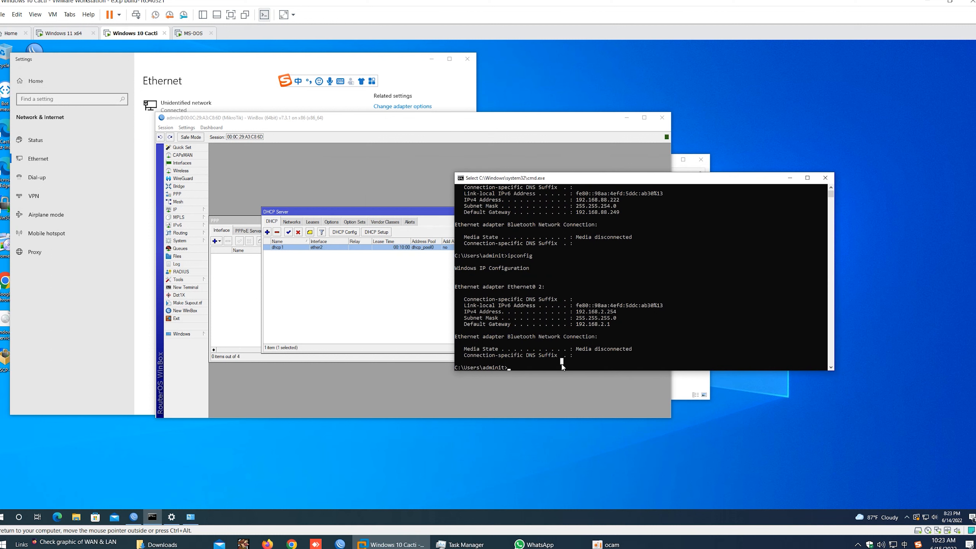
{"action": "type", "text": "ping 8.8.8.8"}
{"action": "key", "text": "Return"}
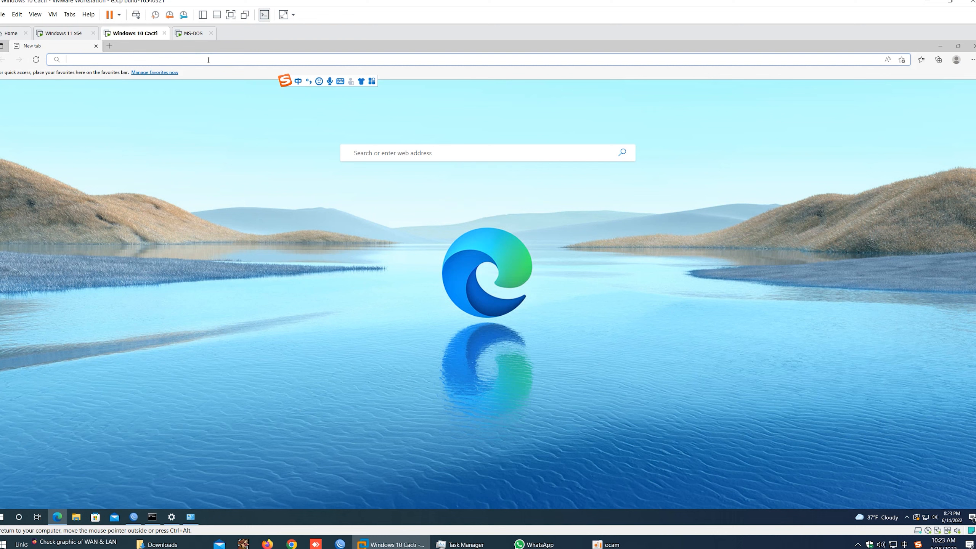
Step: Load google.com in the client's browser to test internet access
{"action": "type", "text": "g"}
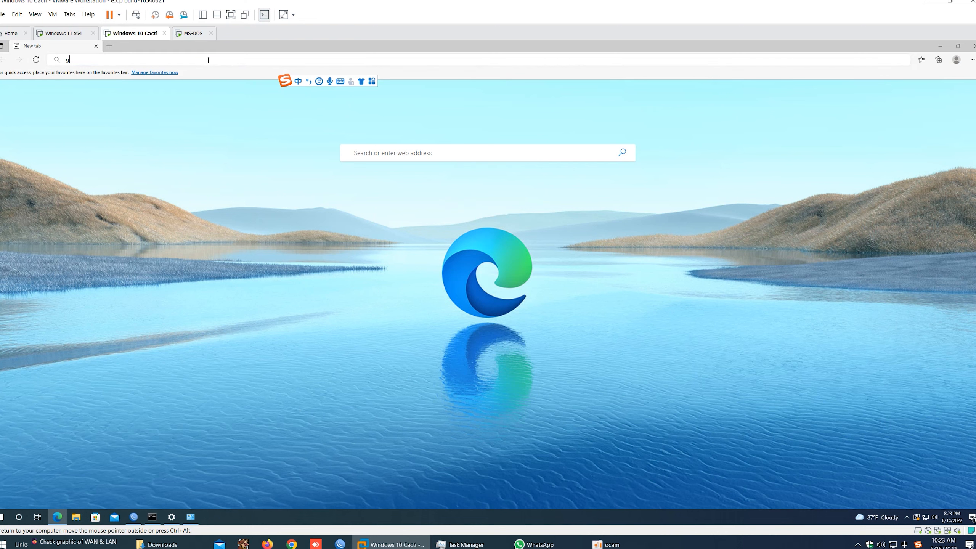
{"action": "type", "text": "oogle.com"}
{"action": "key", "text": "Return"}
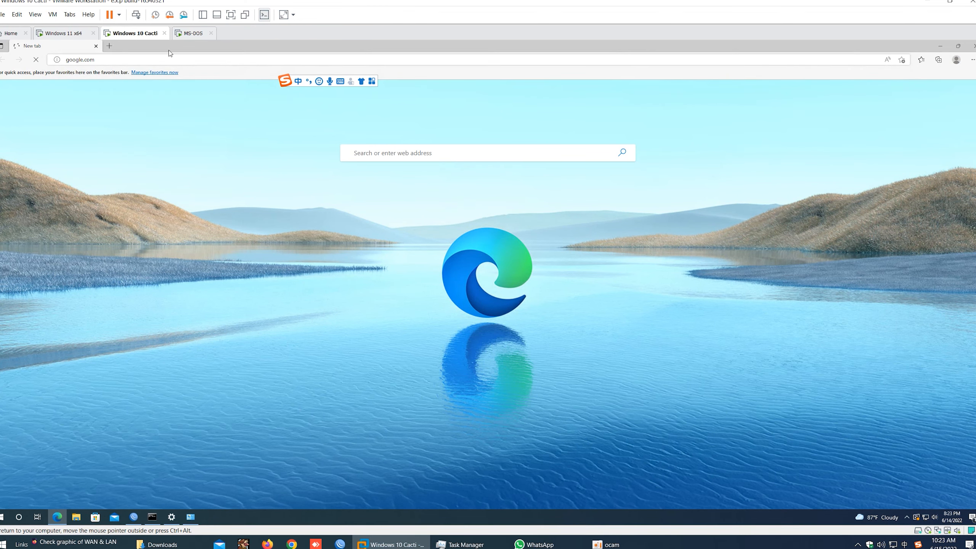
Step: Switch to the Windows 11 x64 virtual machine and run ipconfig in a command prompt to check its IP configuration
{"action": "left_click", "coordinate": [192, 33]}
{"action": "left_click", "coordinate": [71, 34]}
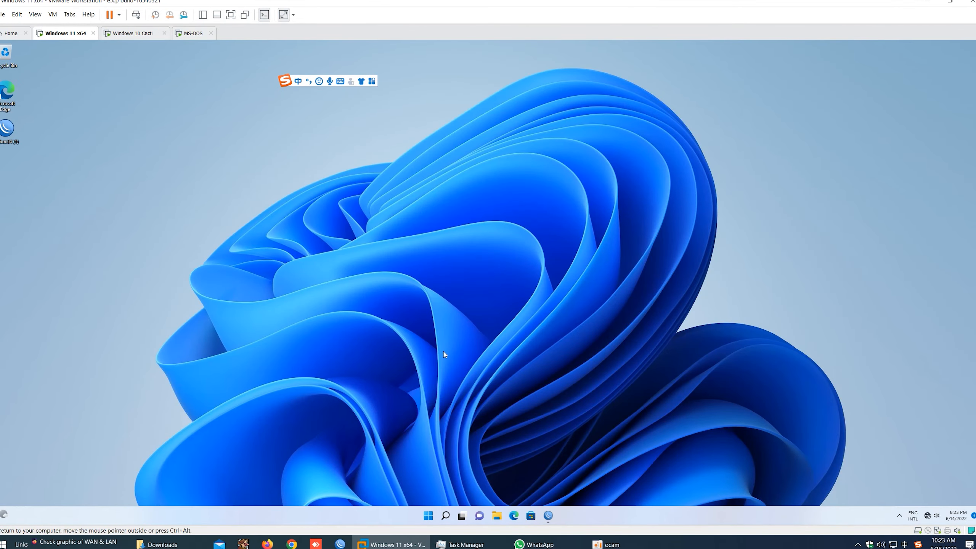
{"action": "key", "text": "super+r"}
{"action": "key", "text": "Return"}
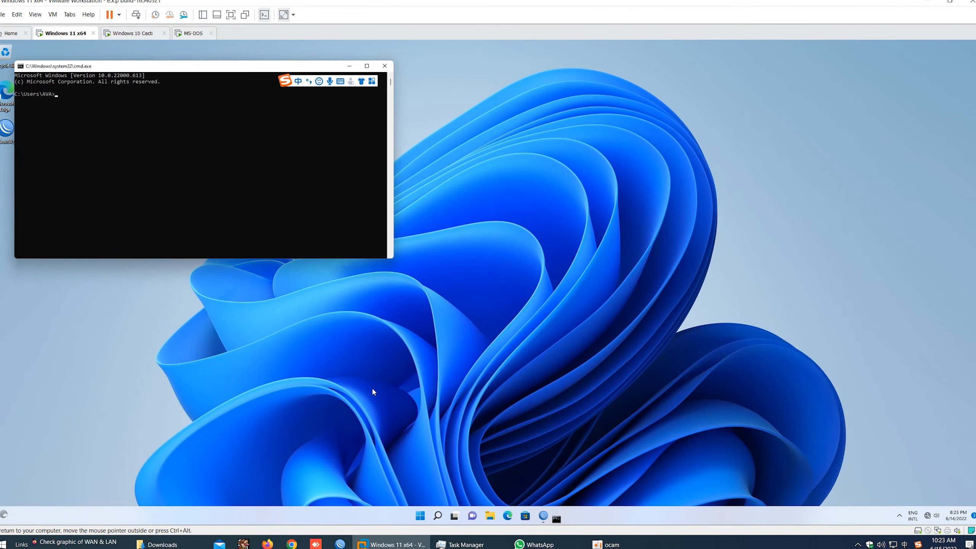
{"action": "type", "text": "ipconfig"}
{"action": "key", "text": "Return"}
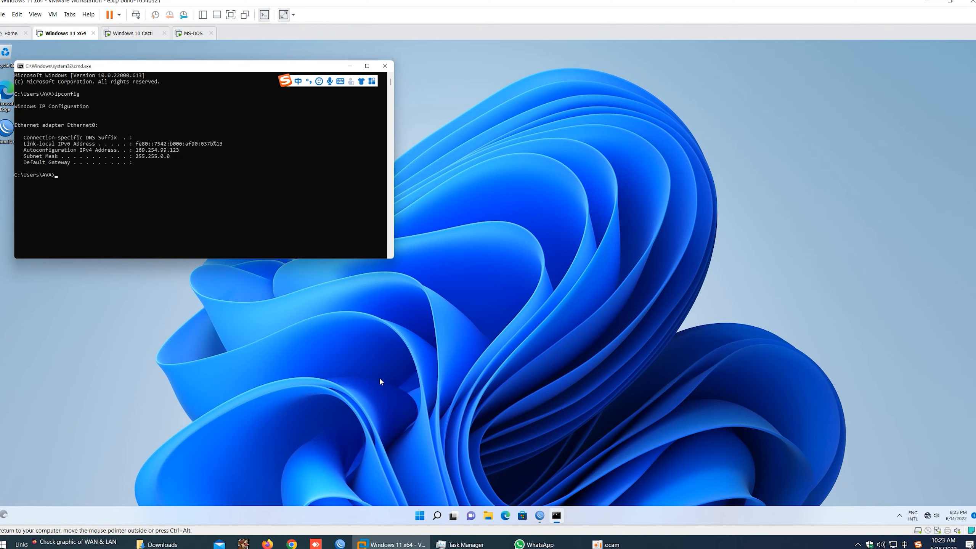
{"action": "left_click_drag", "start_coordinate": [269, 66], "coordinate": [396, 142]}
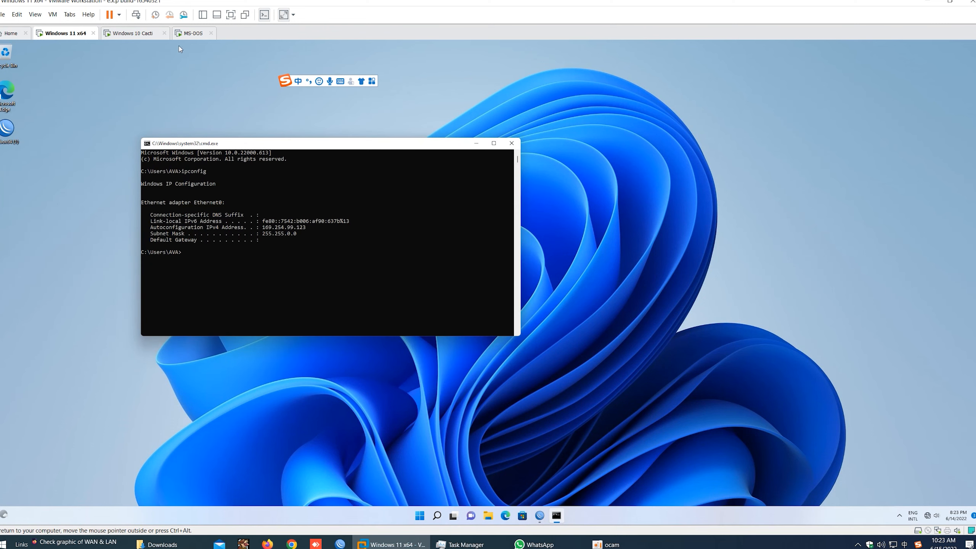
Step: Return to the Windows 10 Cacti virtual machine and minimise the browser, WinBox, network connections and settings windows
{"action": "left_click", "coordinate": [190, 34]}
{"action": "left_click", "coordinate": [131, 33]}
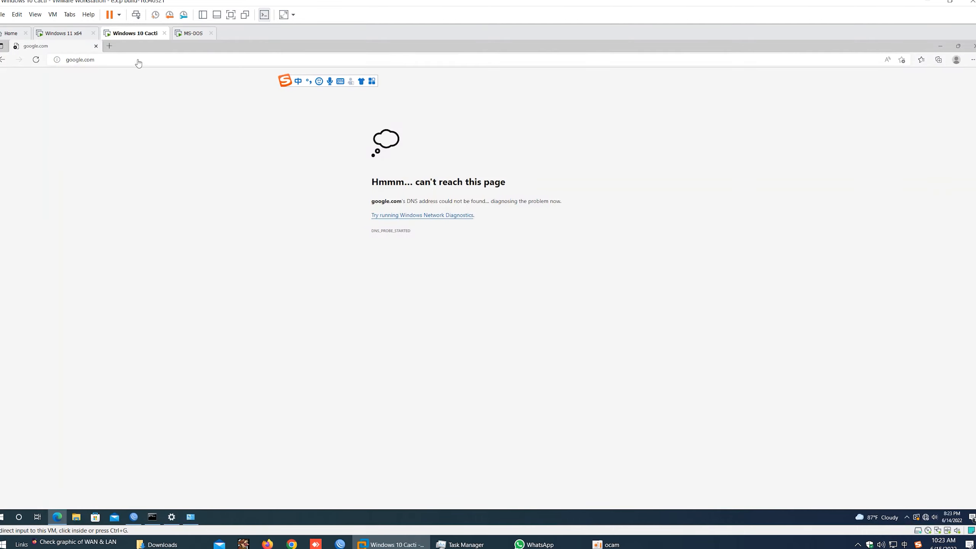
{"action": "left_click", "coordinate": [940, 46]}
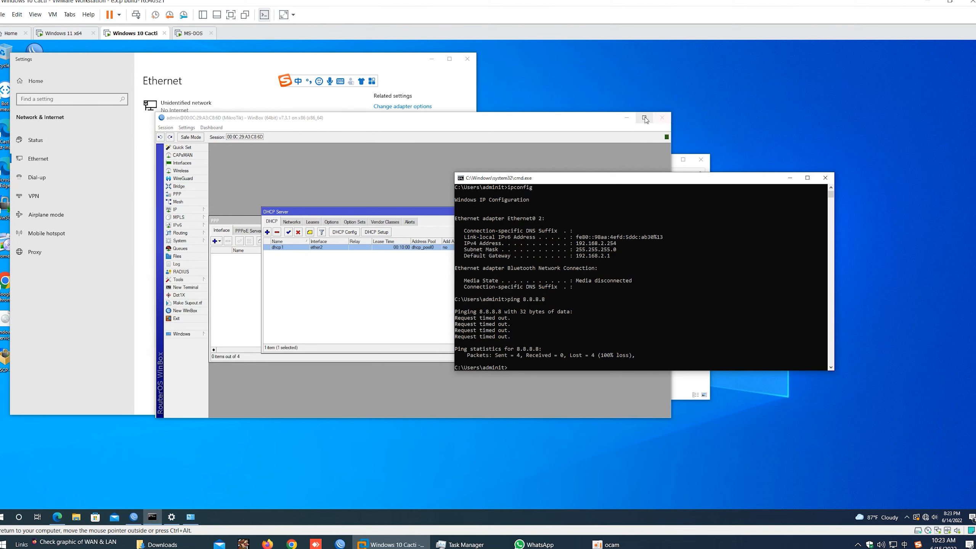
{"action": "left_click", "coordinate": [627, 118]}
{"action": "left_click", "coordinate": [664, 159]}
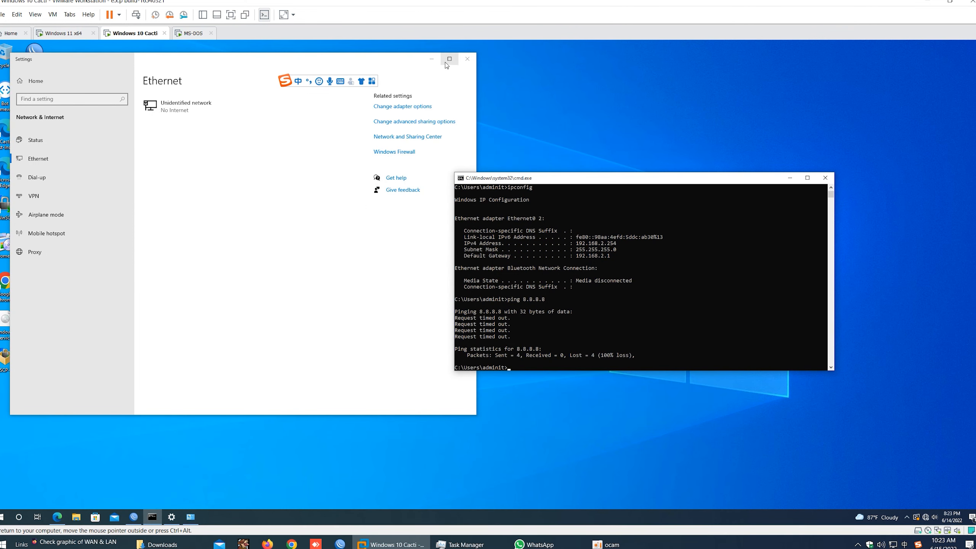
{"action": "left_click", "coordinate": [432, 58]}
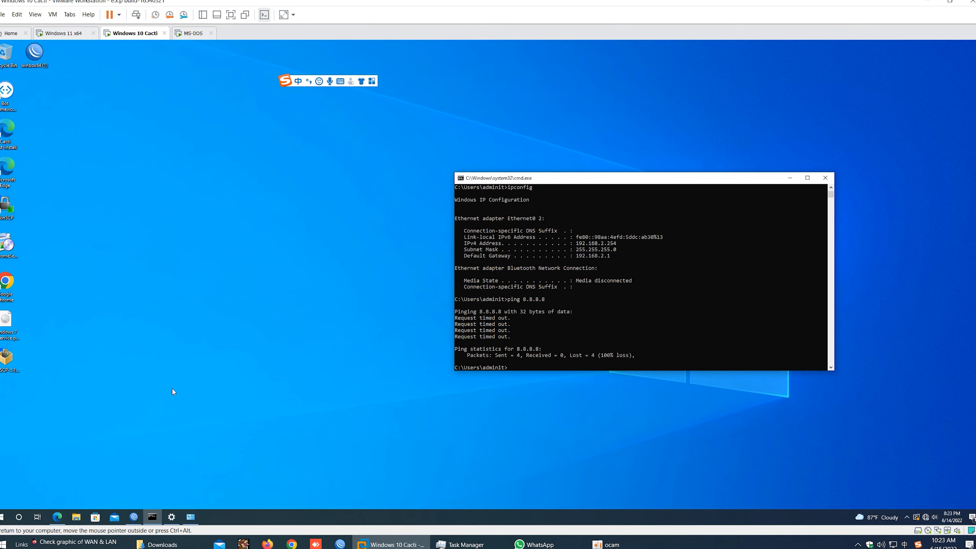
Step: Restore WinBox and display the router's interface list
{"action": "left_click", "coordinate": [134, 516]}
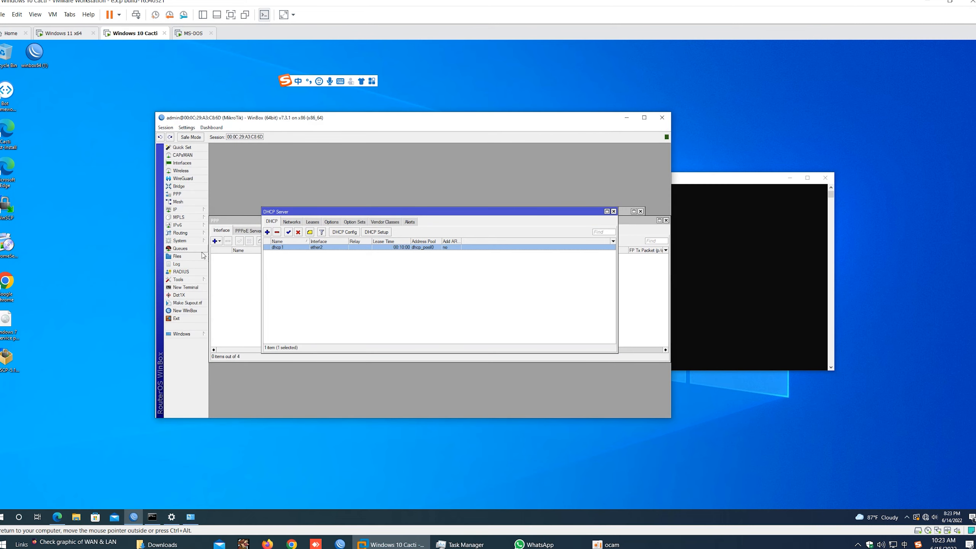
{"action": "left_click", "coordinate": [219, 225]}
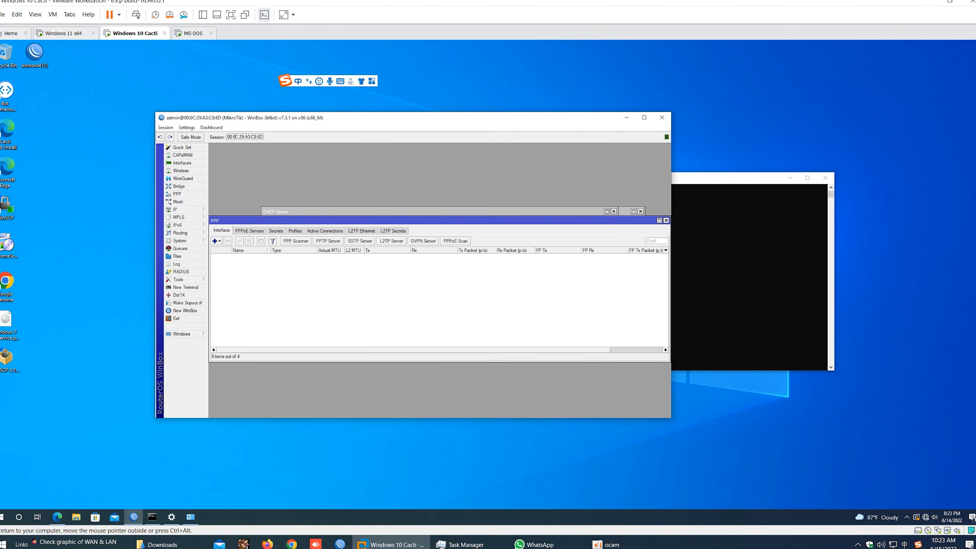
{"action": "left_click", "coordinate": [188, 164]}
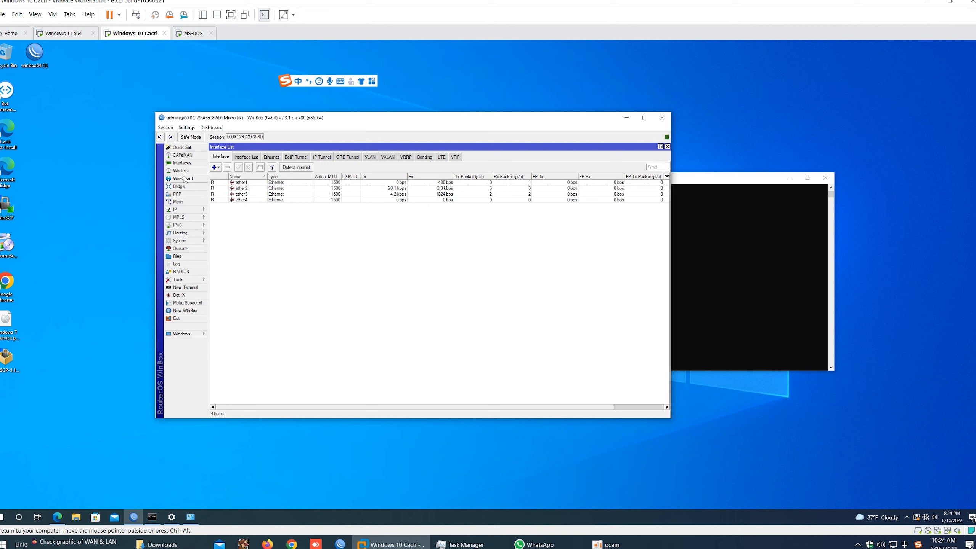
Step: Add the IP address 192.168.3.1/24 to interface ether3 and close the address list
{"action": "left_click", "coordinate": [184, 209]}
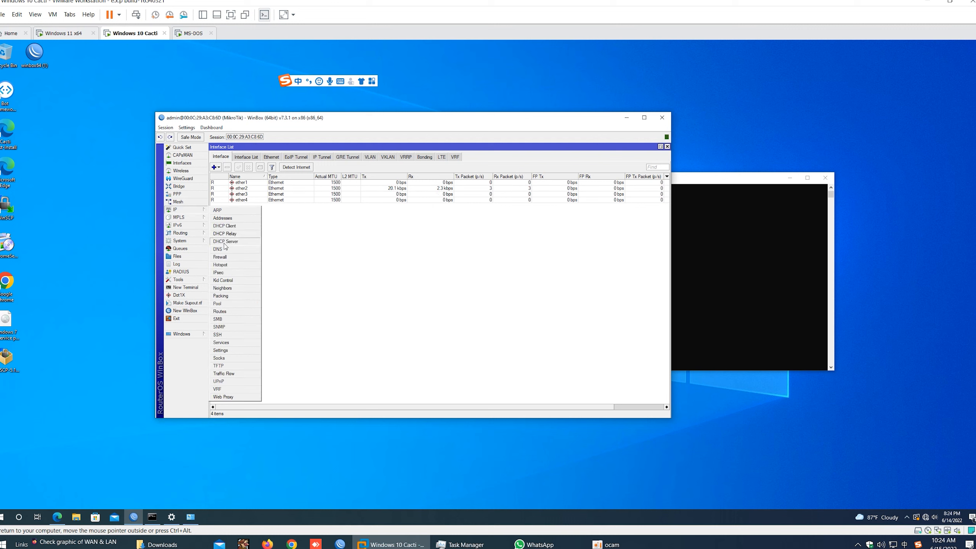
{"action": "left_click", "coordinate": [223, 219]}
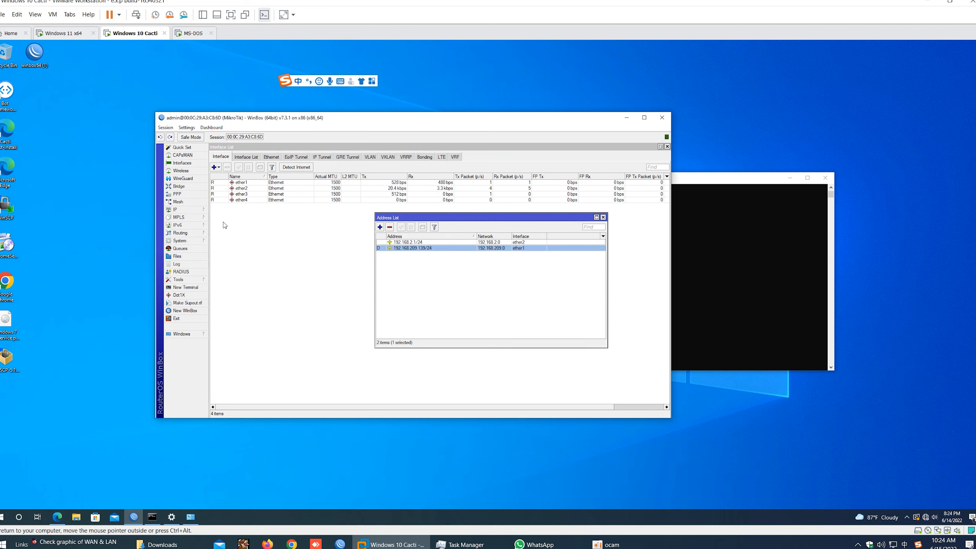
{"action": "left_click", "coordinate": [380, 227]}
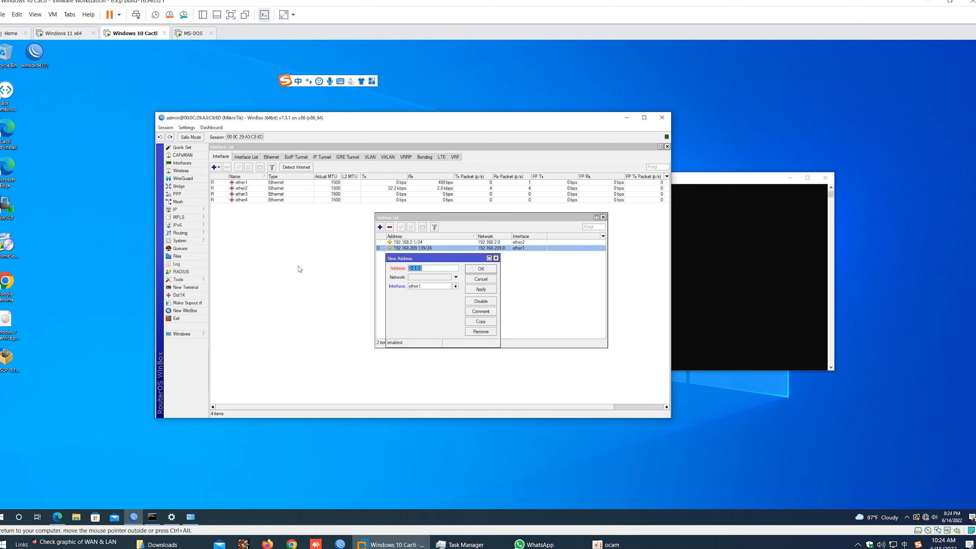
{"action": "type", "text": "192.168.3.1/24"}
{"action": "left_click", "coordinate": [455, 286]}
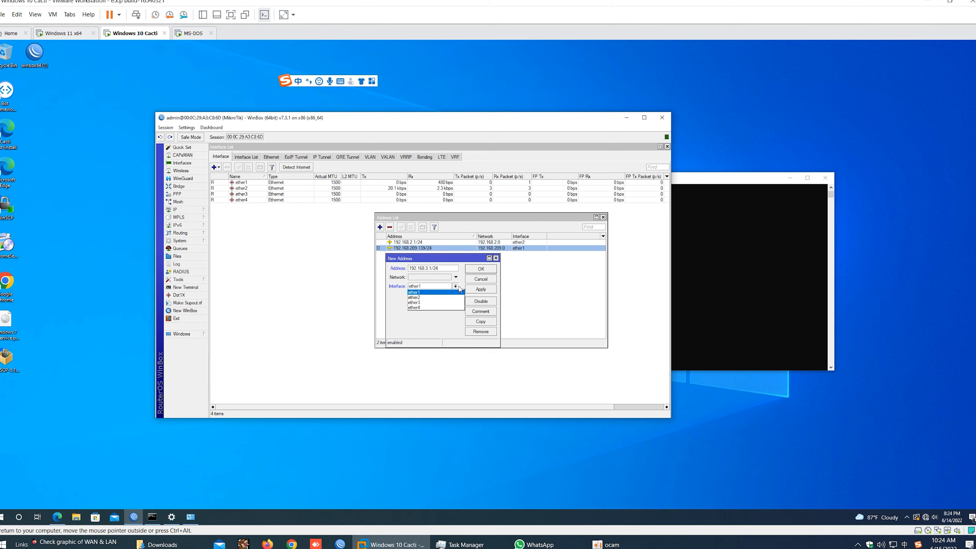
{"action": "left_click", "coordinate": [438, 303]}
{"action": "left_click", "coordinate": [480, 289]}
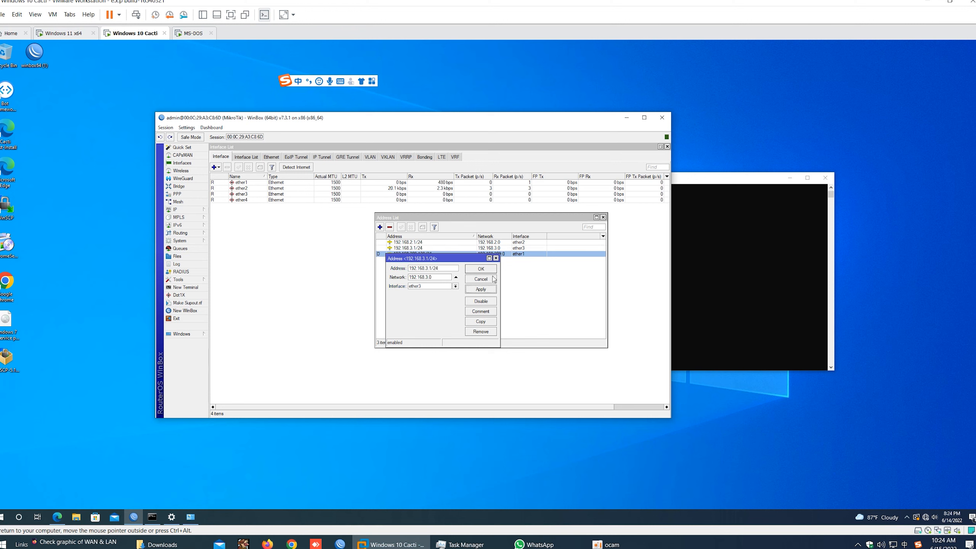
{"action": "left_click", "coordinate": [480, 269]}
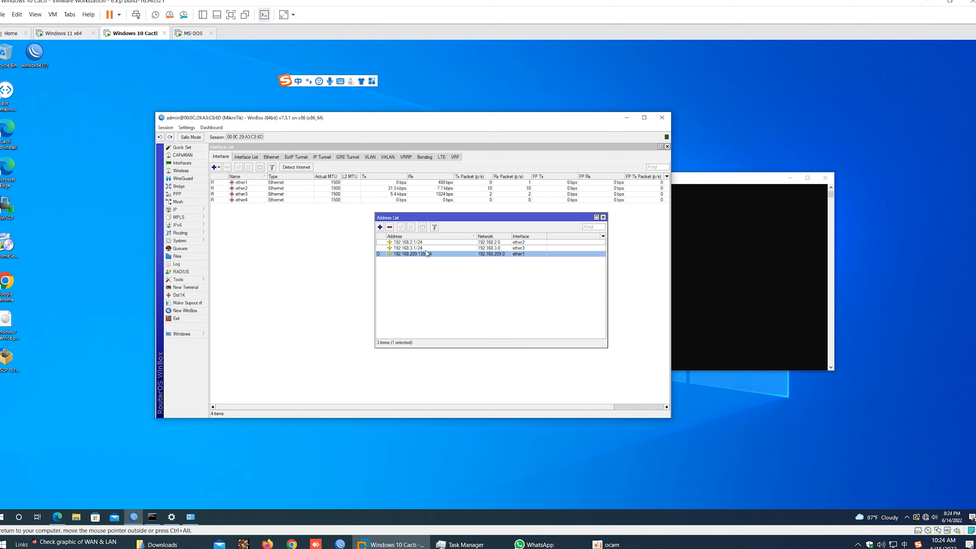
{"action": "left_click", "coordinate": [603, 217]}
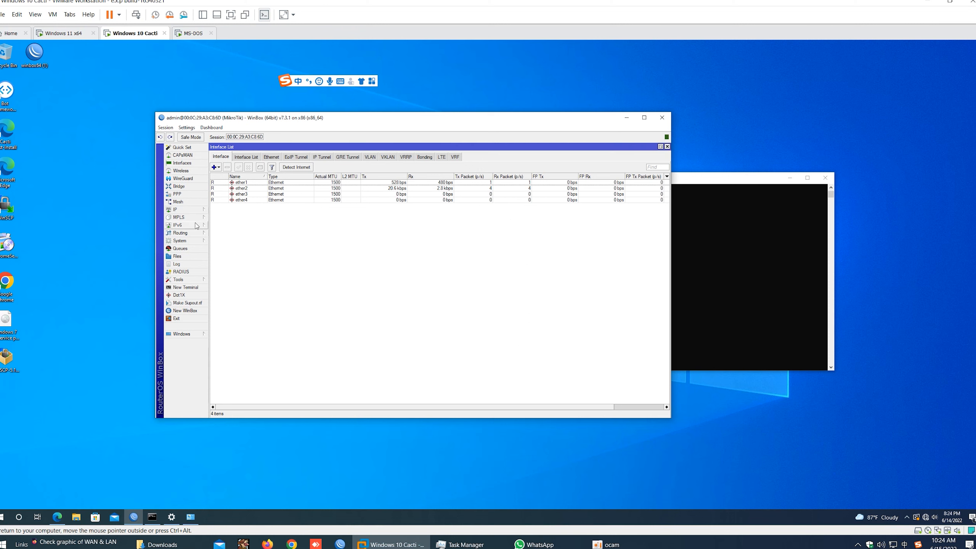
Step: Set up a DHCP server on interface ether3 with the DHCP Setup wizard, accepting the suggested network, gateway 192.168.3.1 and remaining values
{"action": "left_click", "coordinate": [187, 211]}
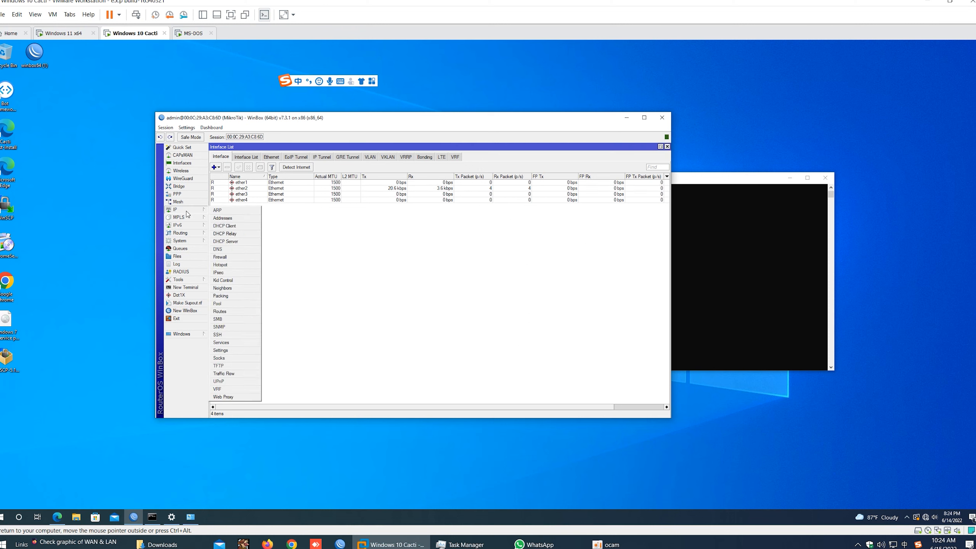
{"action": "left_click", "coordinate": [241, 242]}
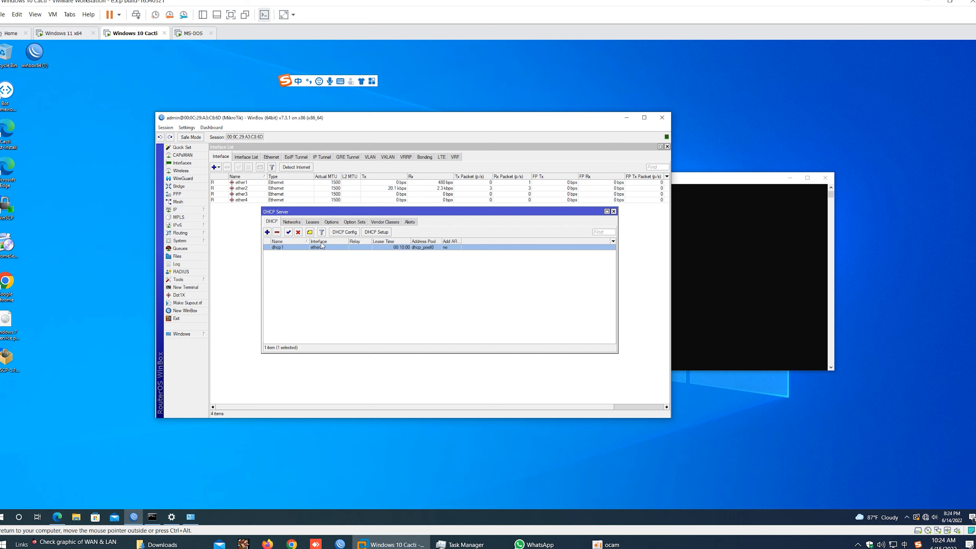
{"action": "left_click", "coordinate": [379, 232]}
{"action": "left_click", "coordinate": [486, 279]}
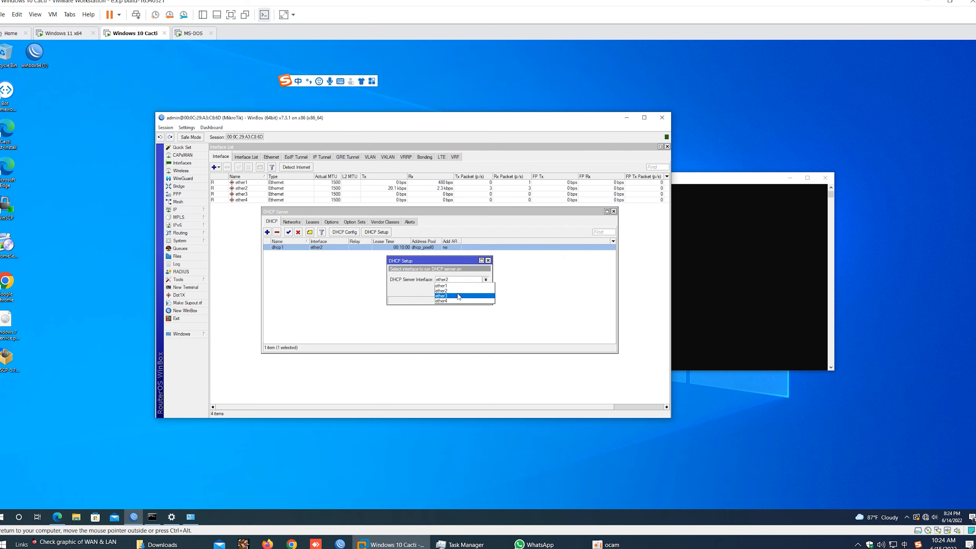
{"action": "left_click", "coordinate": [457, 291]}
{"action": "left_click", "coordinate": [459, 289]}
{"action": "left_click", "coordinate": [460, 289]}
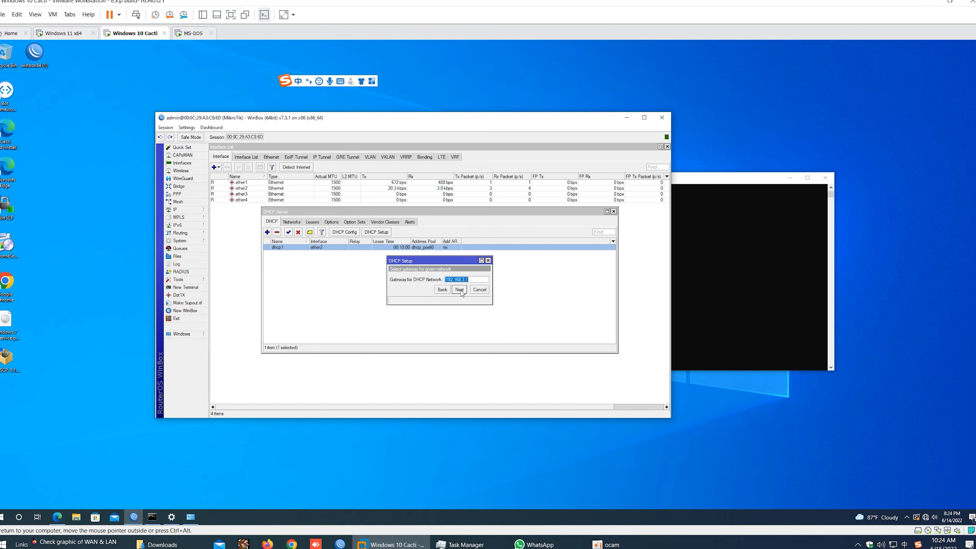
{"action": "left_click", "coordinate": [460, 289]}
{"action": "left_click", "coordinate": [459, 289]}
{"action": "left_click", "coordinate": [459, 289]}
{"action": "left_click", "coordinate": [459, 289]}
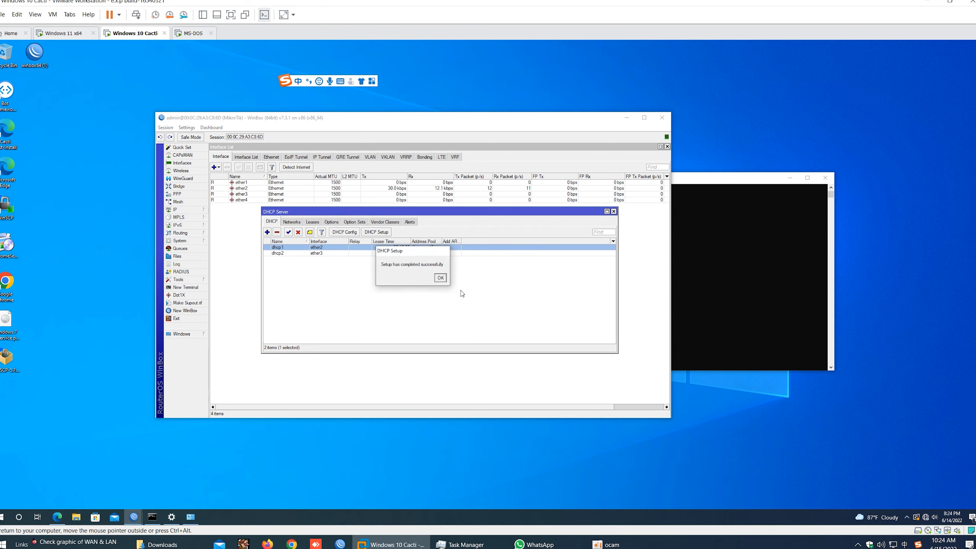
{"action": "left_click", "coordinate": [442, 279]}
Step: Switch to the Windows 11 x64 virtual machine and run ipconfig and ipconfig/all in the command prompt to check its address
{"action": "left_click", "coordinate": [72, 33]}
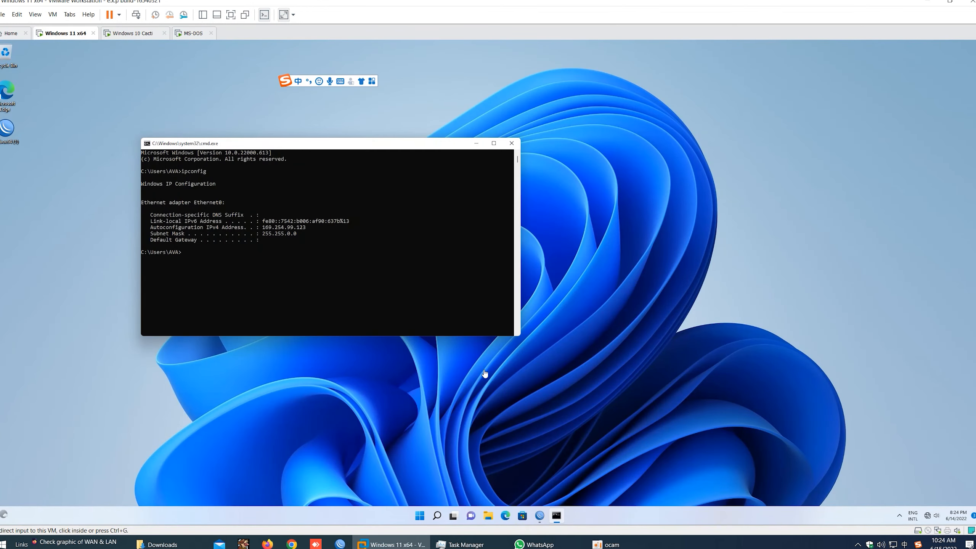
{"action": "right_click", "coordinate": [633, 284]}
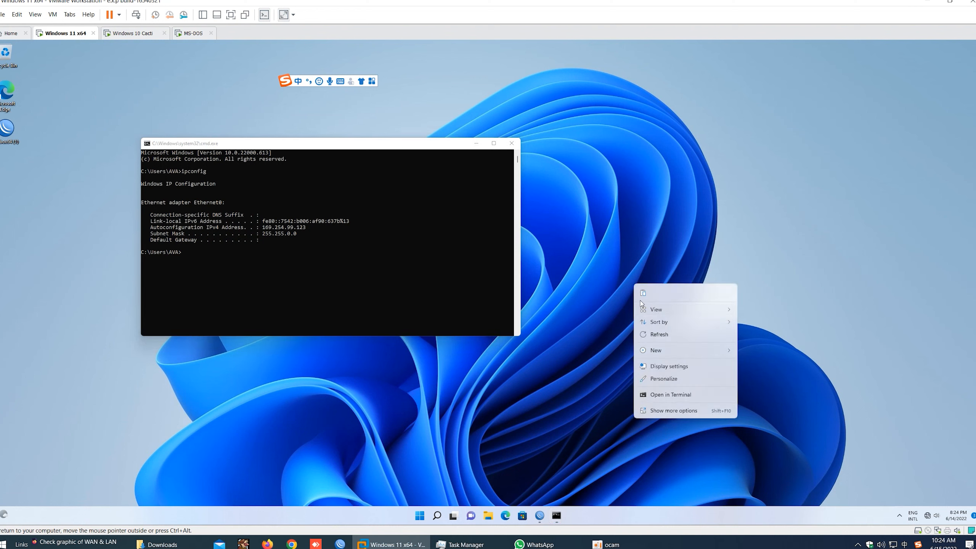
{"action": "left_click", "coordinate": [494, 306]}
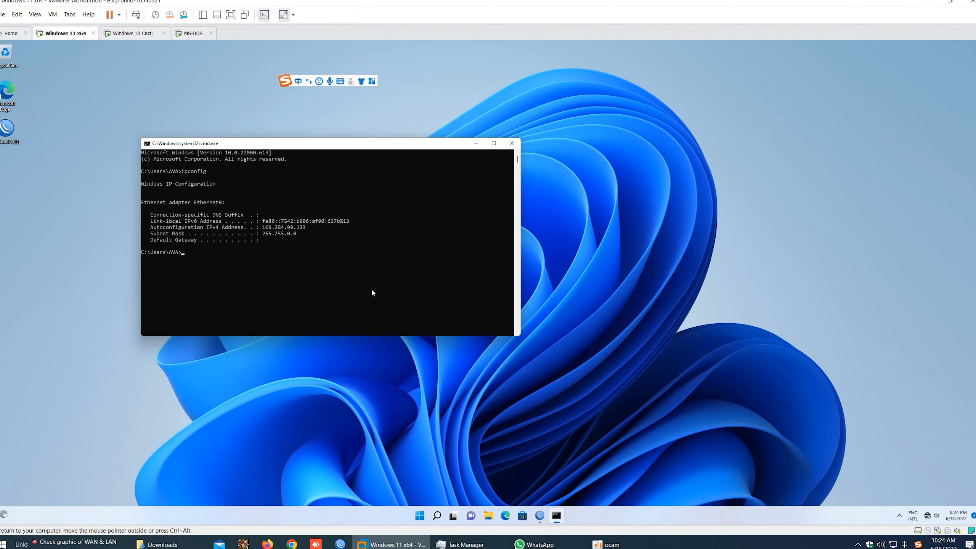
{"action": "key", "text": "Up"}
{"action": "key", "text": "Return"}
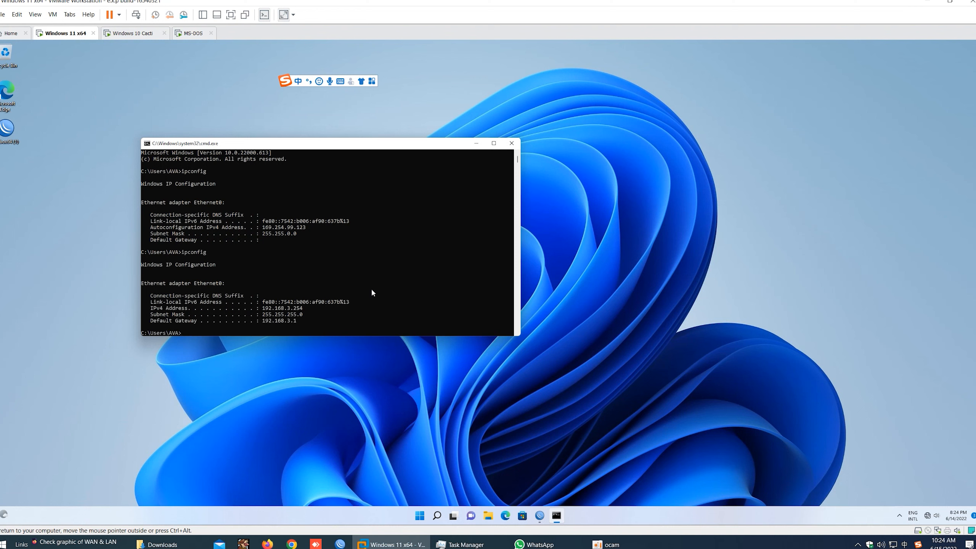
{"action": "scroll", "coordinate": [265, 303], "scroll_direction": "down", "scroll_amount": 2}
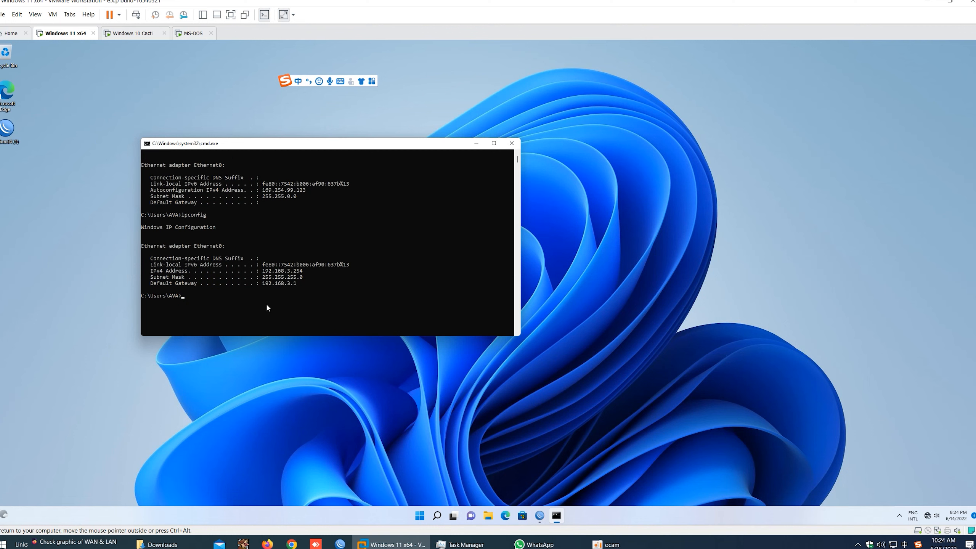
{"action": "type", "text": "ipconfig/all"}
{"action": "key", "text": "Return"}
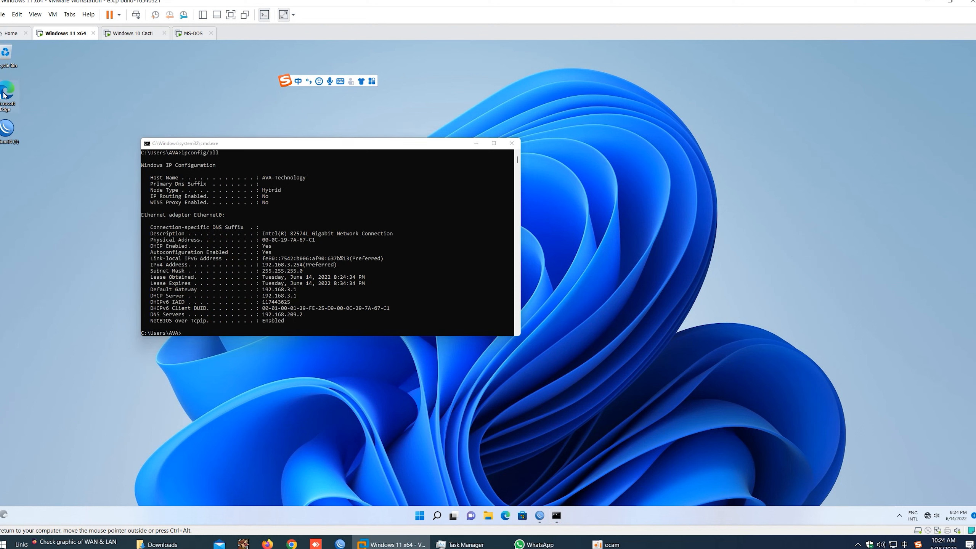
Step: Open Microsoft Edge, load google.com to test internet access, and move the browser window beside the command prompt
{"action": "double_click", "coordinate": [7, 91]}
{"action": "type", "text": "gog"}
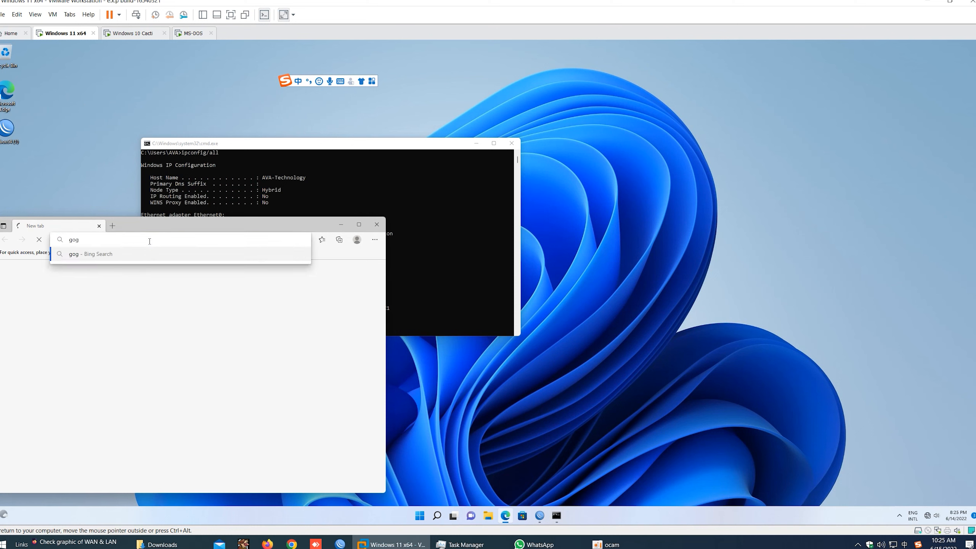
{"action": "key", "text": "BackSpace"}
{"action": "type", "text": "ogle.com"}
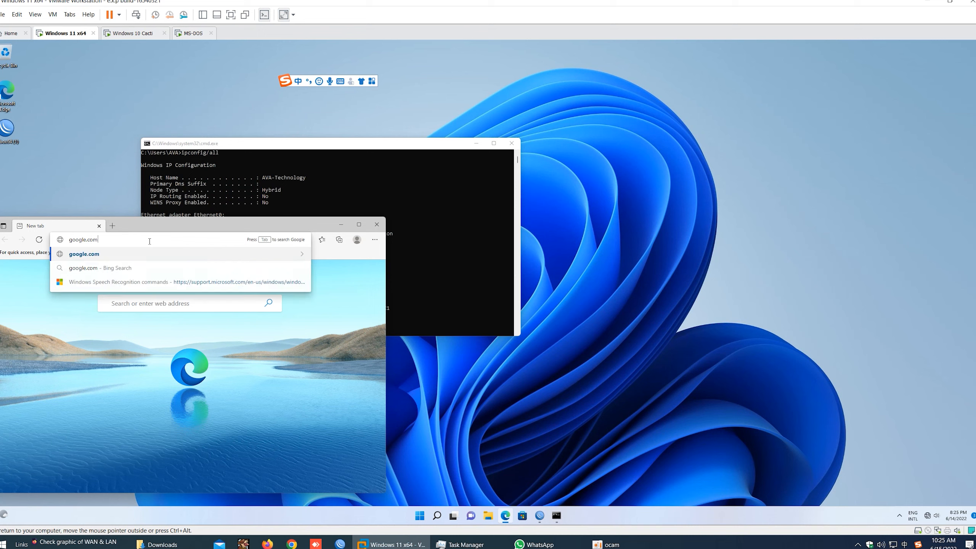
{"action": "key", "text": "Return"}
{"action": "left_click_drag", "start_coordinate": [230, 225], "coordinate": [713, 190]}
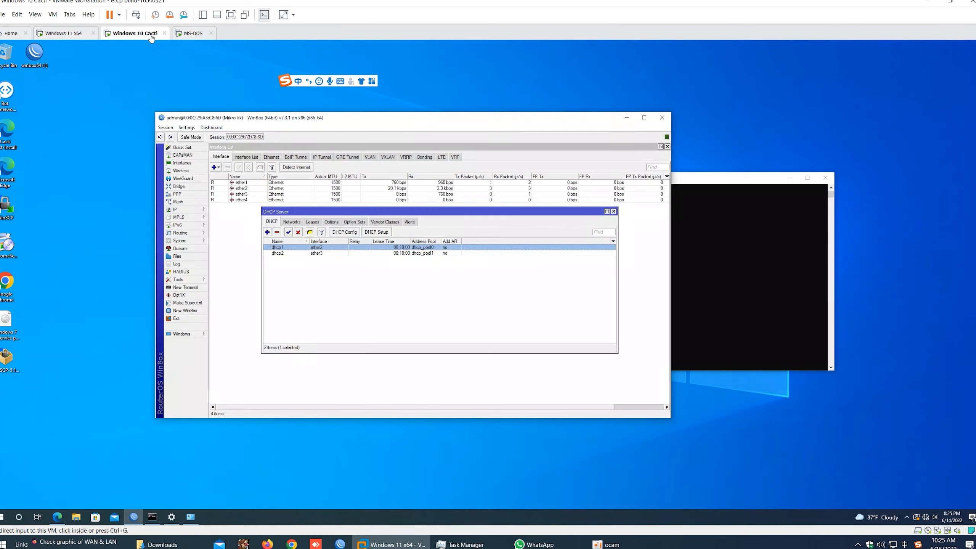
Step: Return to the Windows 10 Cacti virtual machine, view the router's route list, close it and move the WinBox window slightly lower
{"action": "left_click", "coordinate": [150, 36]}
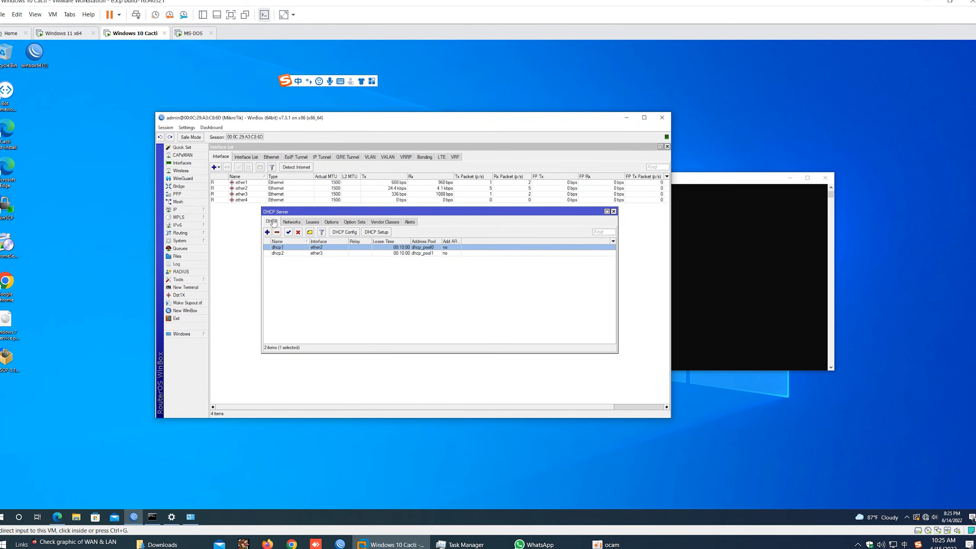
{"action": "left_click", "coordinate": [187, 212]}
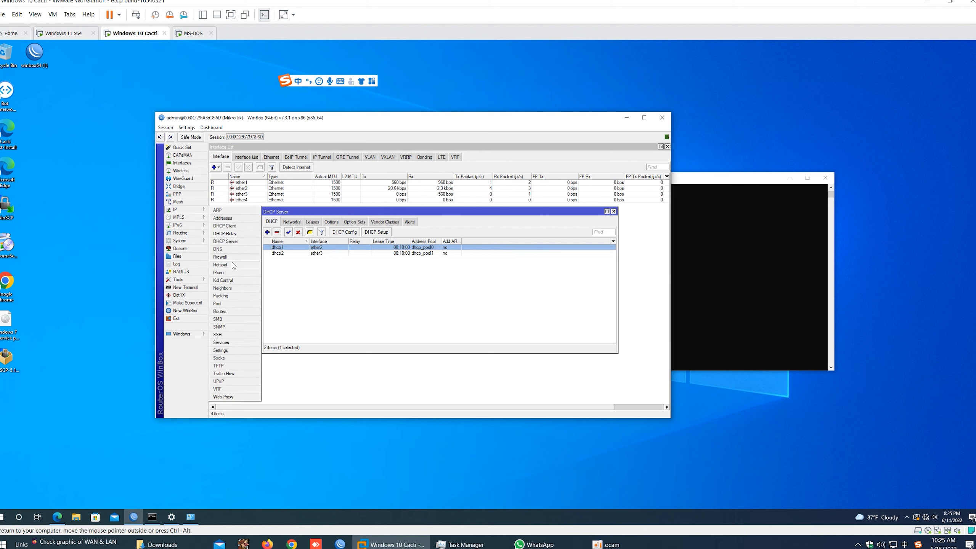
{"action": "left_click", "coordinate": [220, 311]}
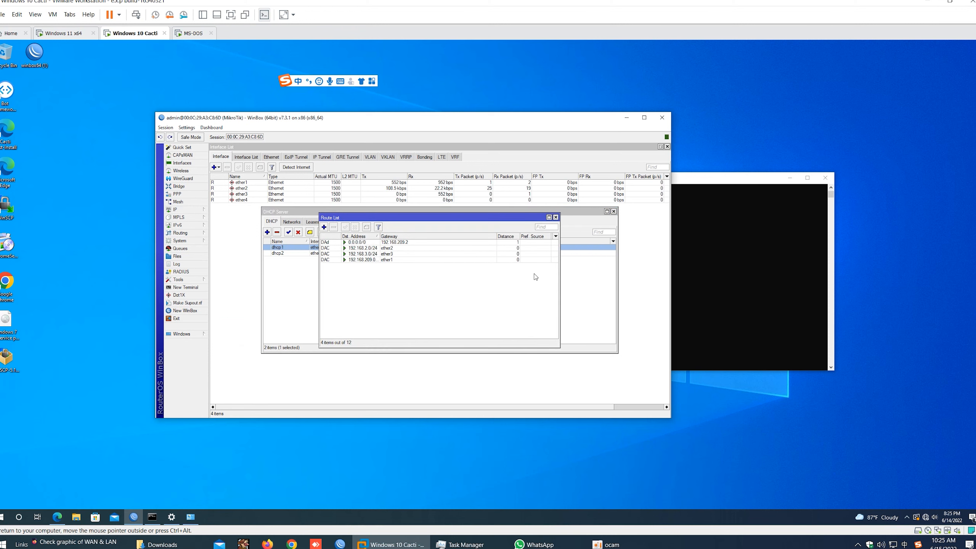
{"action": "left_click", "coordinate": [563, 294]}
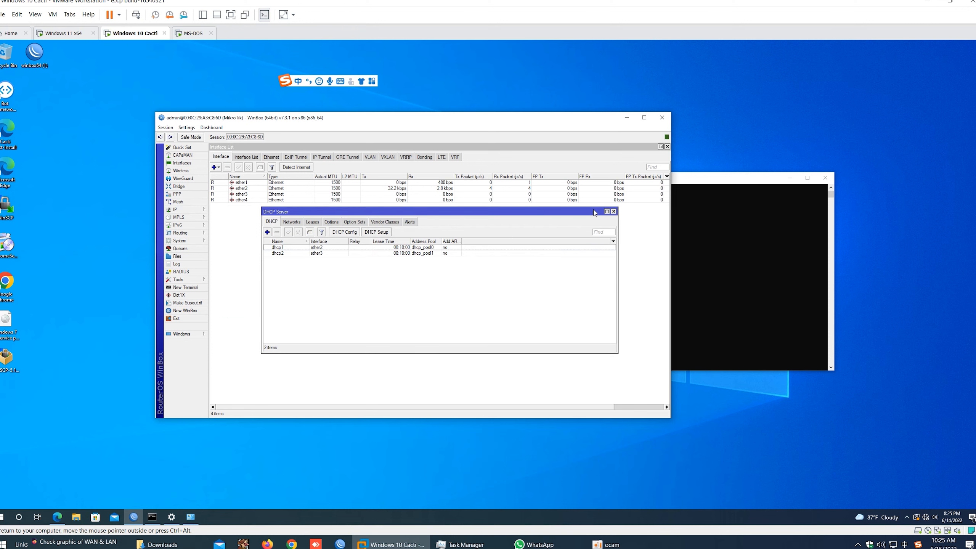
{"action": "left_click_drag", "start_coordinate": [591, 120], "coordinate": [596, 160]}
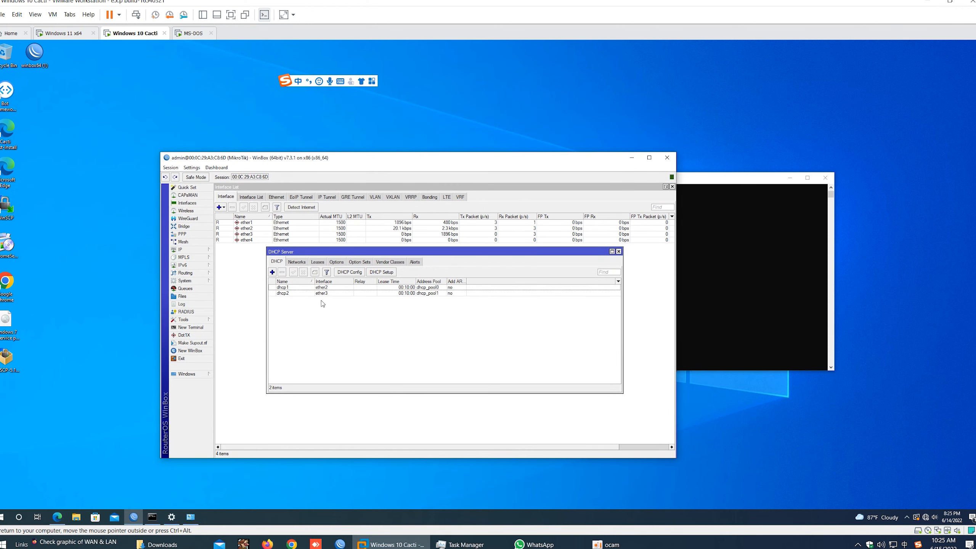
Step: Reopen the route list, widen it and its destination address column to inspect the default route, and move it below the DHCP server entries
{"action": "left_click", "coordinate": [188, 249]}
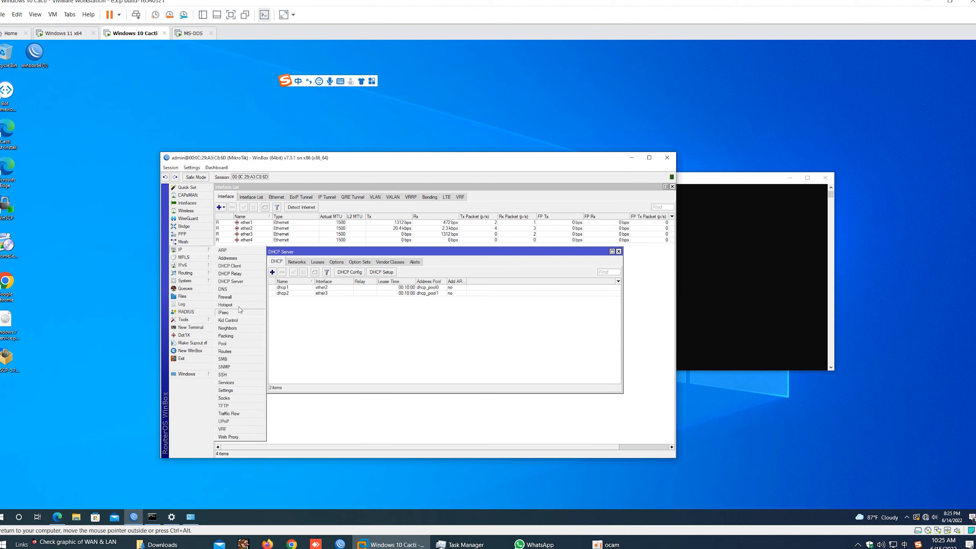
{"action": "left_click", "coordinate": [235, 352]}
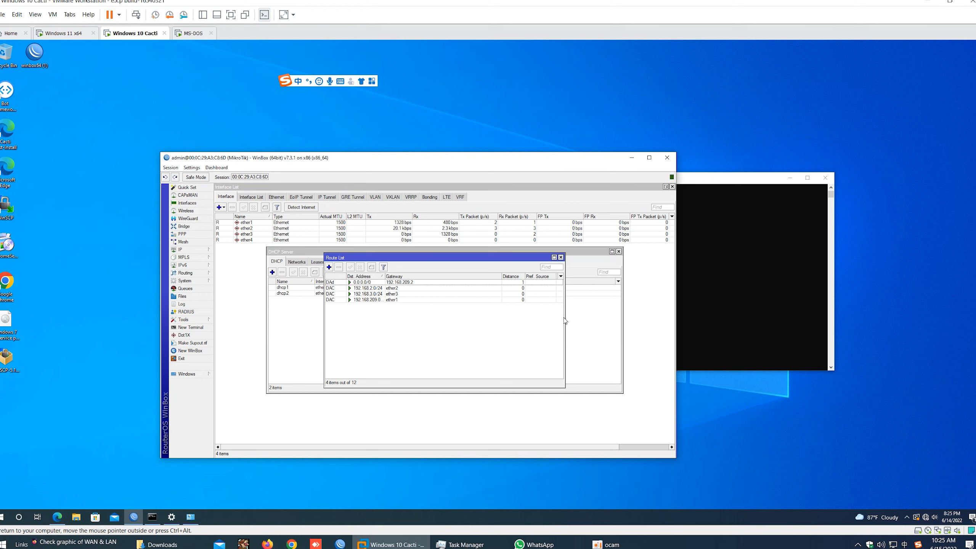
{"action": "left_click_drag", "start_coordinate": [565, 319], "coordinate": [628, 323]}
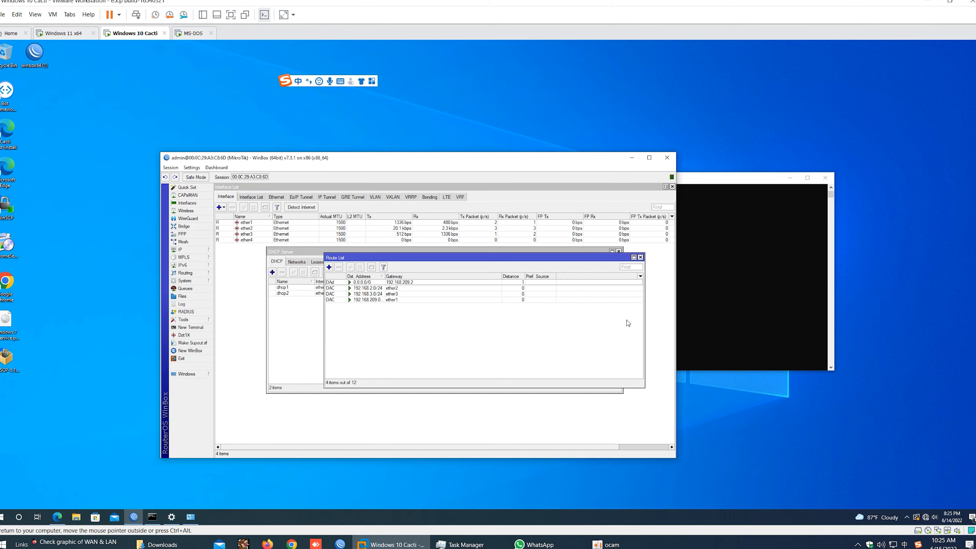
{"action": "left_click_drag", "start_coordinate": [384, 276], "coordinate": [448, 276]}
{"action": "left_click", "coordinate": [391, 285]}
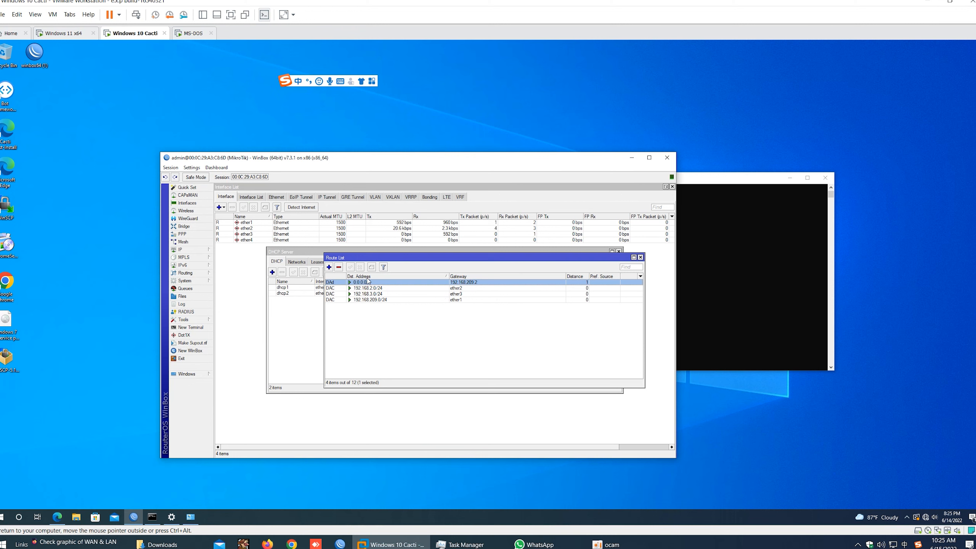
{"action": "left_click_drag", "start_coordinate": [335, 258], "coordinate": [295, 309]}
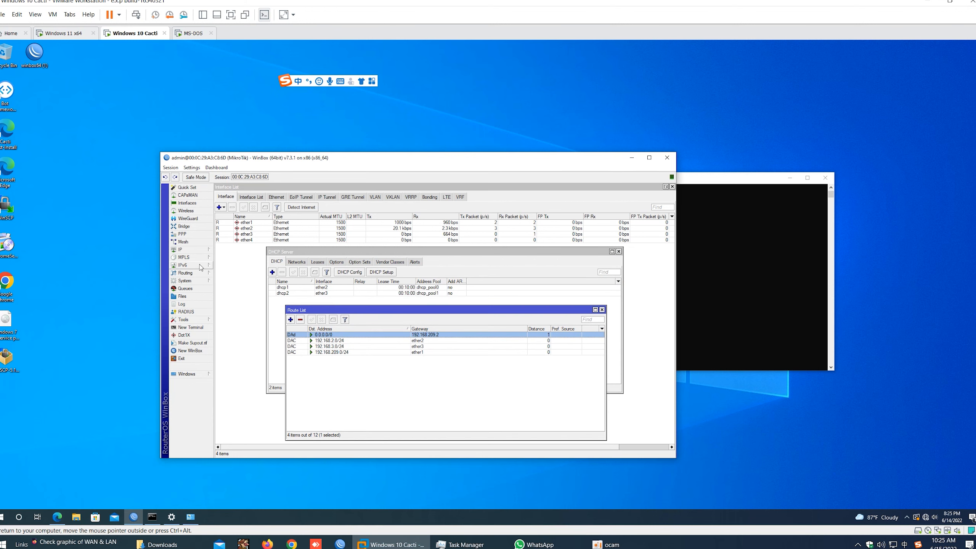
Step: Add a firewall NAT rule with chain srcnat and action masquerade
{"action": "left_click", "coordinate": [182, 250]}
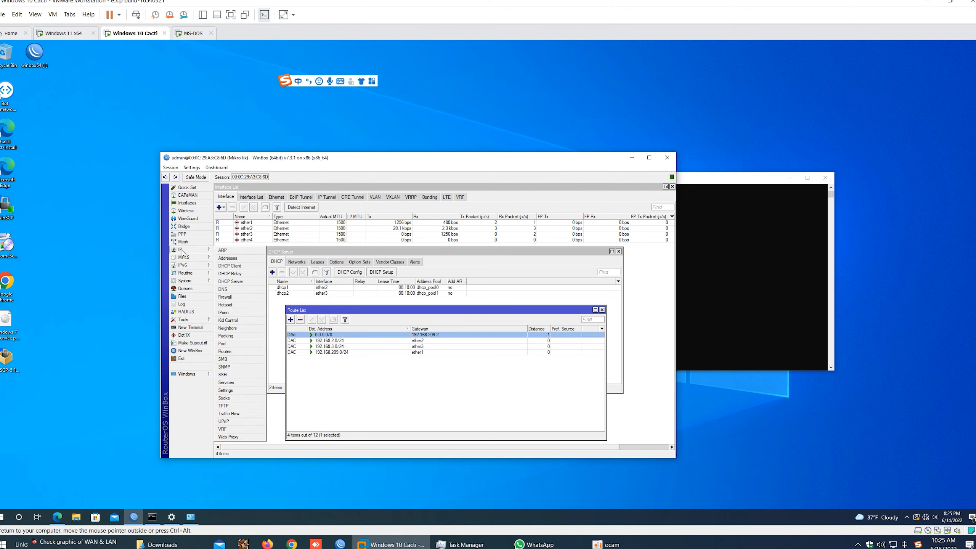
{"action": "left_click", "coordinate": [231, 297]}
{"action": "left_click", "coordinate": [301, 262]}
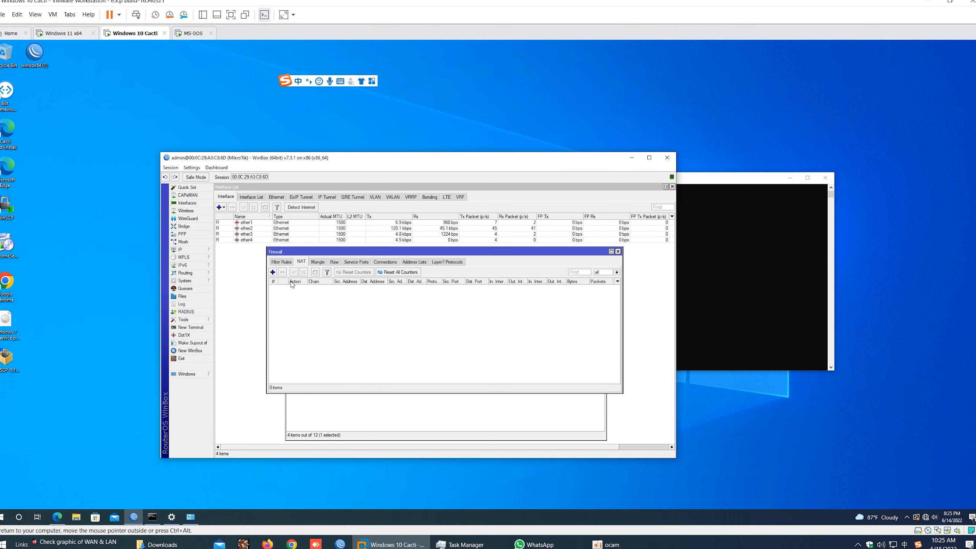
{"action": "left_click", "coordinate": [272, 272]}
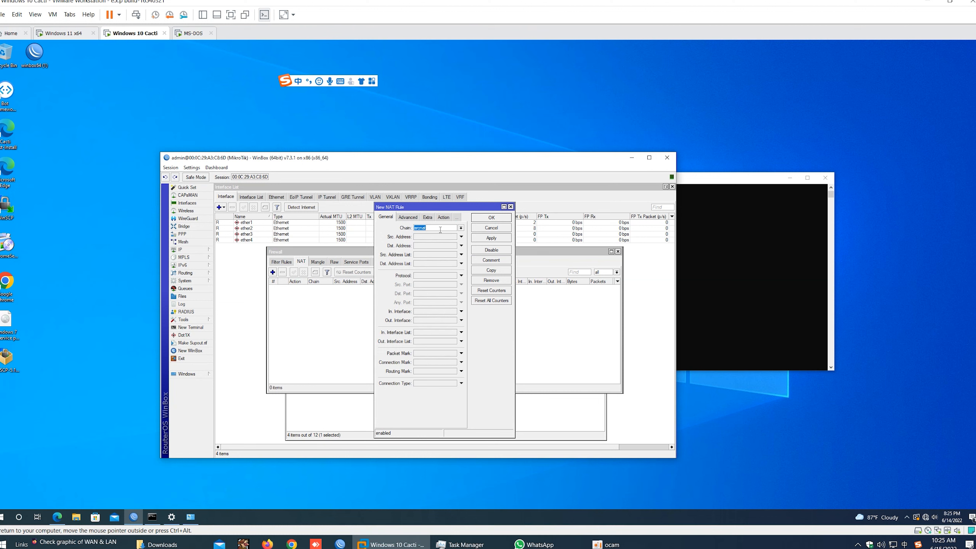
{"action": "left_click", "coordinate": [410, 219]}
{"action": "left_click", "coordinate": [409, 219]}
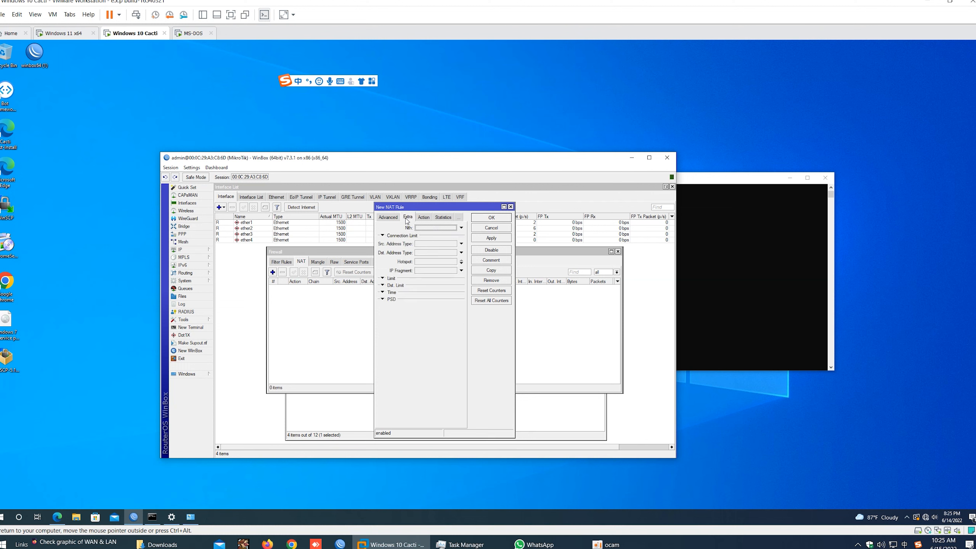
{"action": "left_click", "coordinate": [391, 219]}
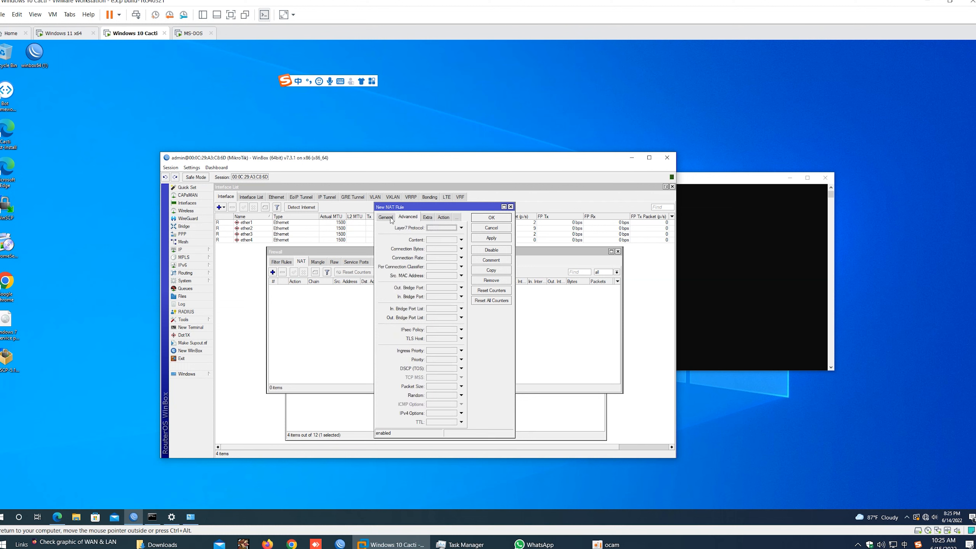
{"action": "left_click", "coordinate": [428, 218]}
{"action": "left_click", "coordinate": [431, 219]}
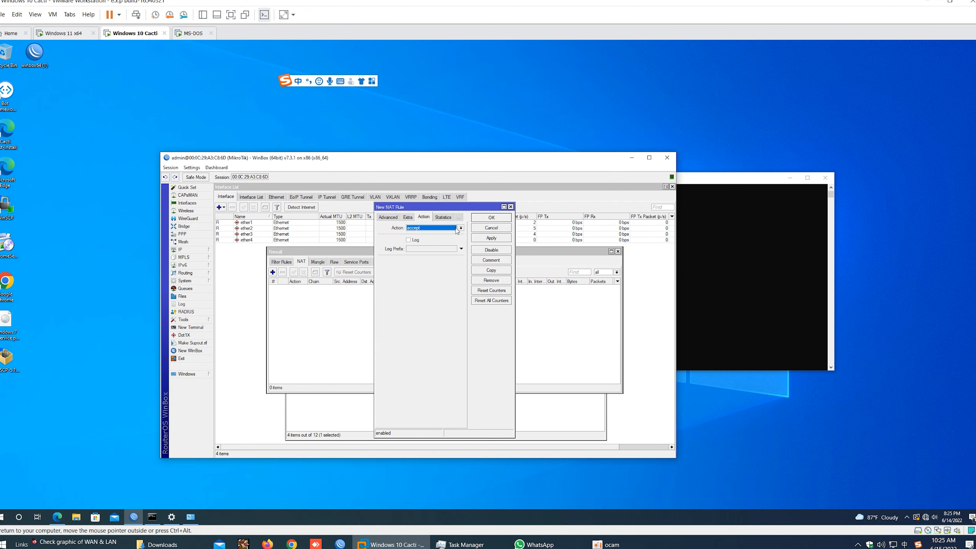
{"action": "left_click", "coordinate": [458, 229]}
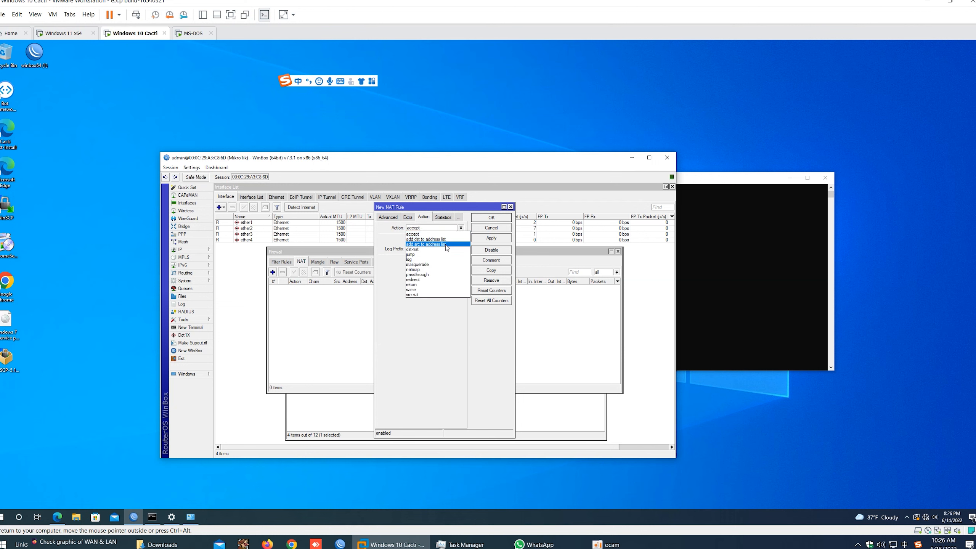
{"action": "left_click", "coordinate": [437, 265]}
{"action": "left_click", "coordinate": [493, 238]}
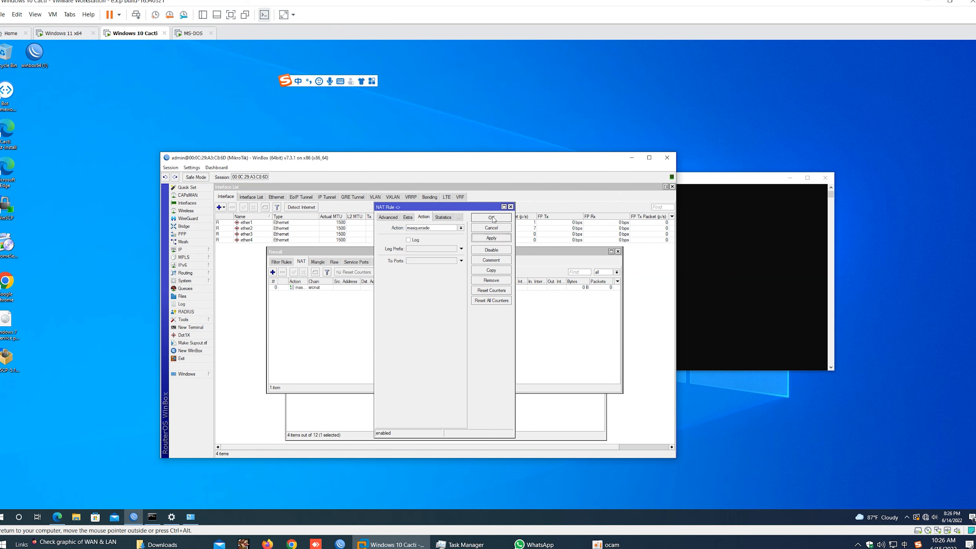
{"action": "left_click", "coordinate": [493, 219]}
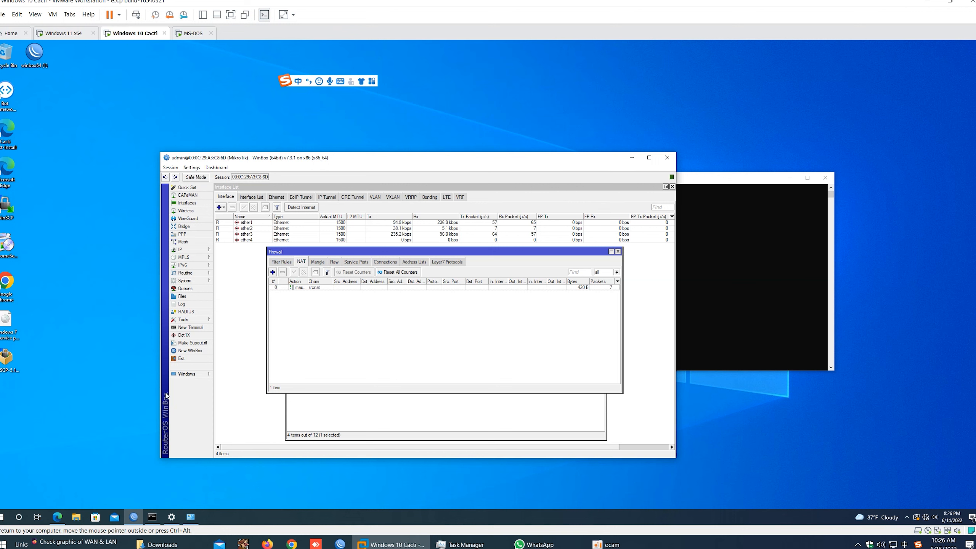
Step: Switch to the Windows 11 x64 virtual machine and reload google.com in the browser to test internet access
{"action": "left_click", "coordinate": [60, 35]}
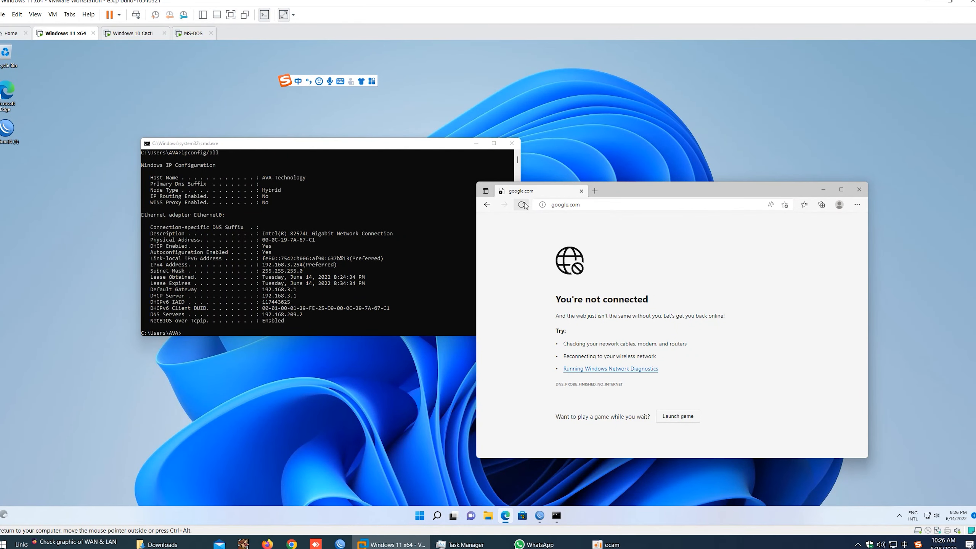
{"action": "left_click", "coordinate": [522, 204]}
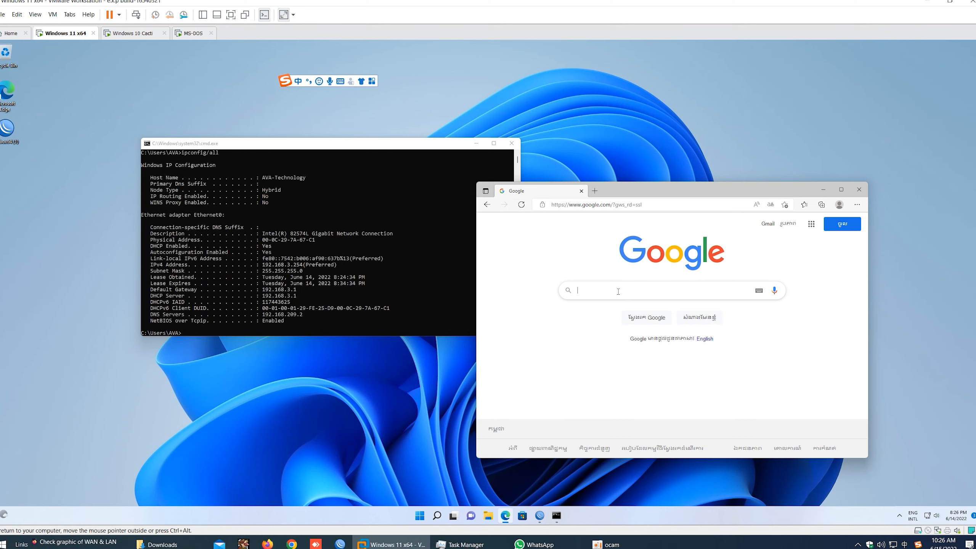
Step: Search Google for "test speed" and open the Speedtest by Ookla result
{"action": "left_click", "coordinate": [618, 290]}
{"action": "type", "text": "test speed"}
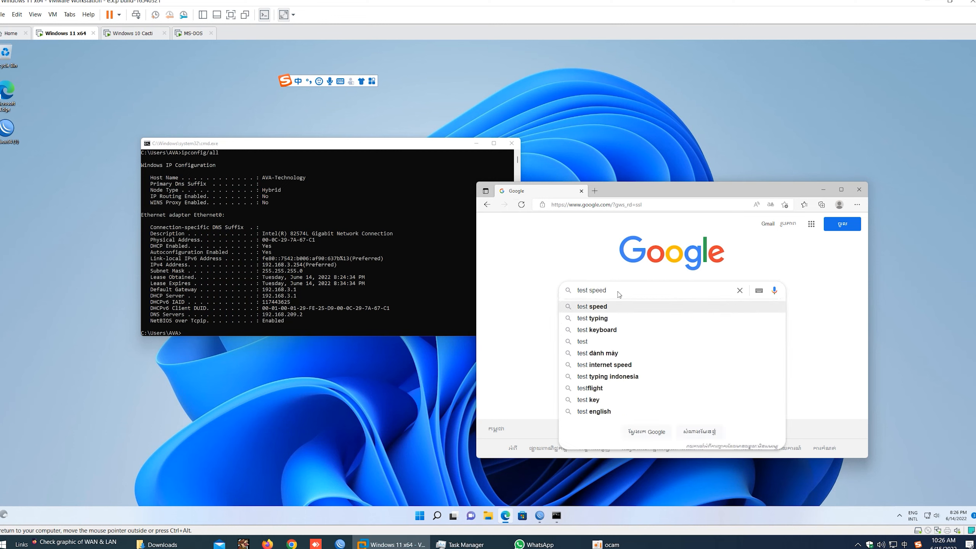
{"action": "key", "text": "Return"}
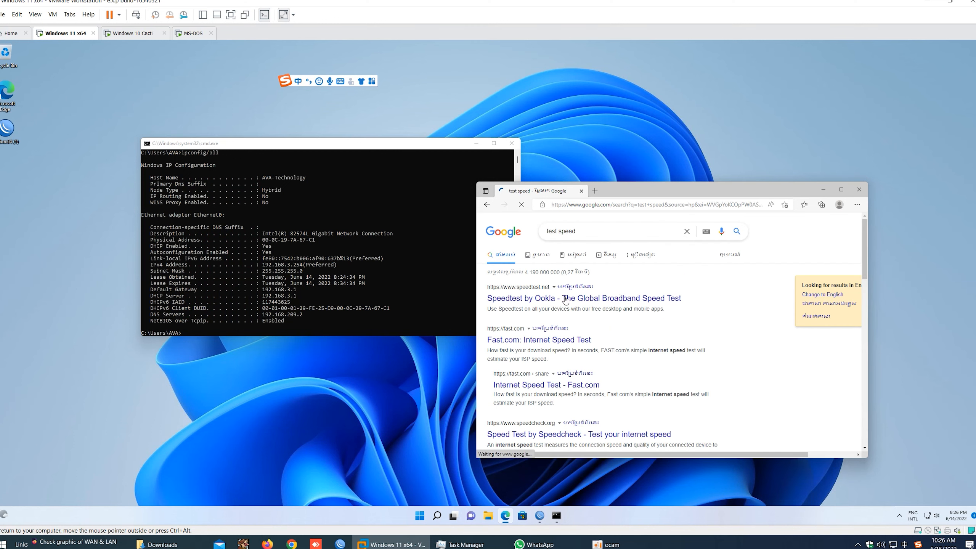
{"action": "left_click", "coordinate": [544, 301]}
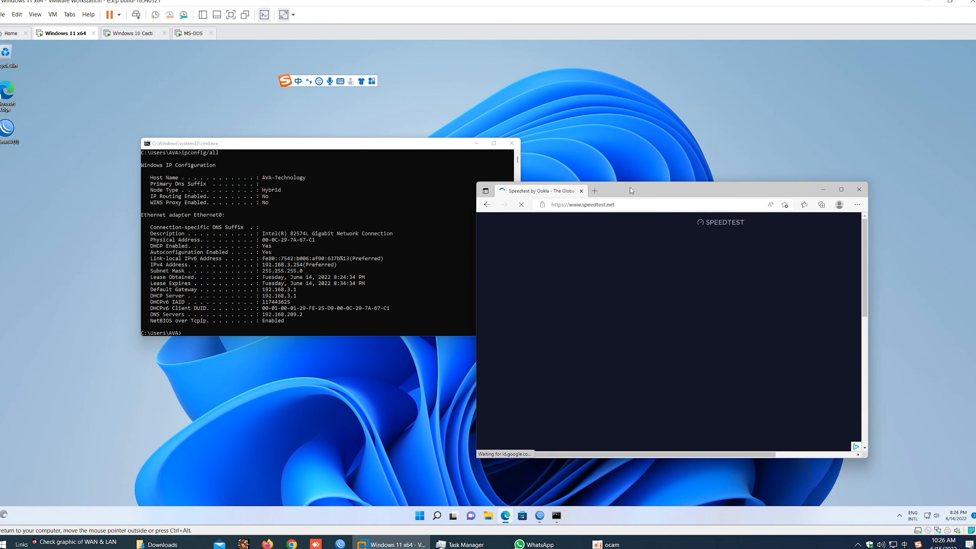
Step: Reposition the browser over the Command Prompt window, start the internet speed test and enlarge the browser window
{"action": "left_click_drag", "start_coordinate": [630, 189], "coordinate": [265, 77]}
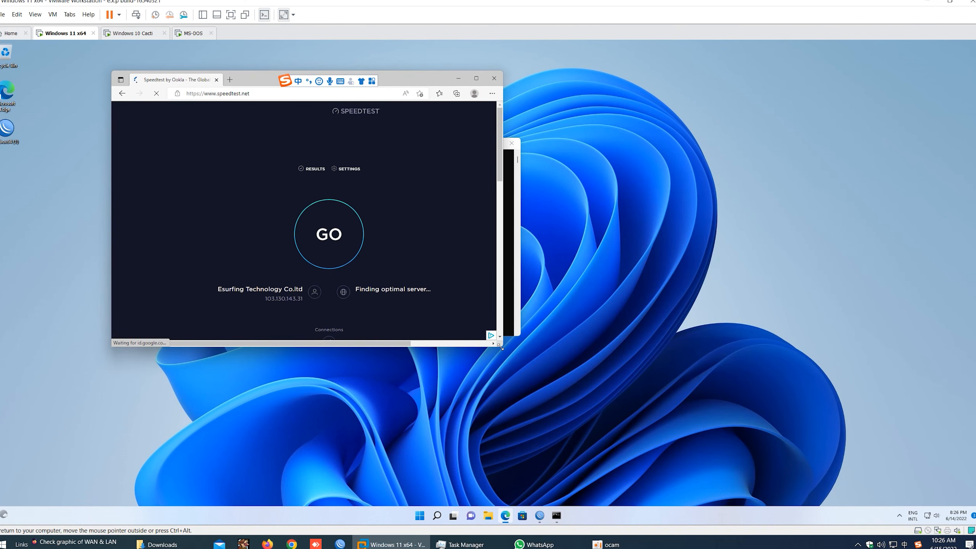
{"action": "left_click", "coordinate": [326, 266]}
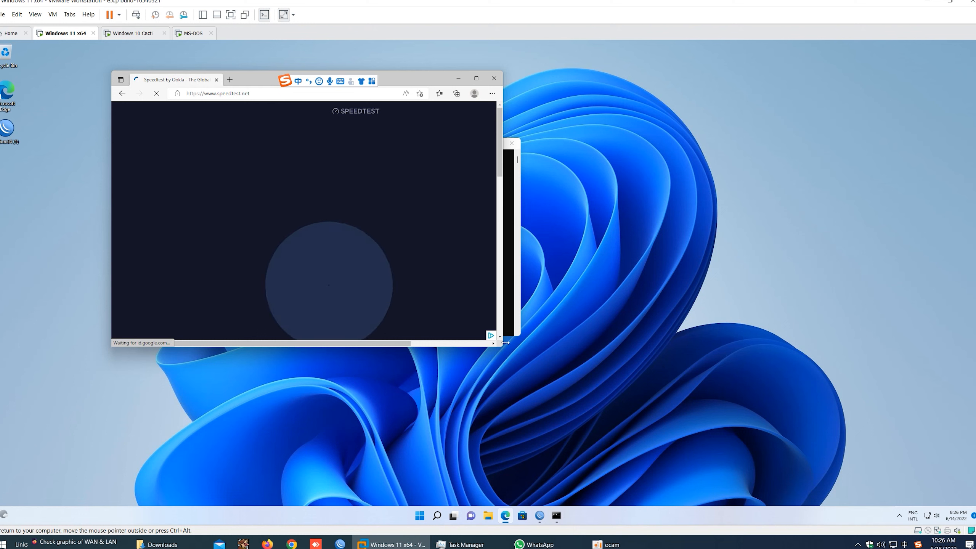
{"action": "left_click_drag", "start_coordinate": [503, 343], "coordinate": [582, 454]}
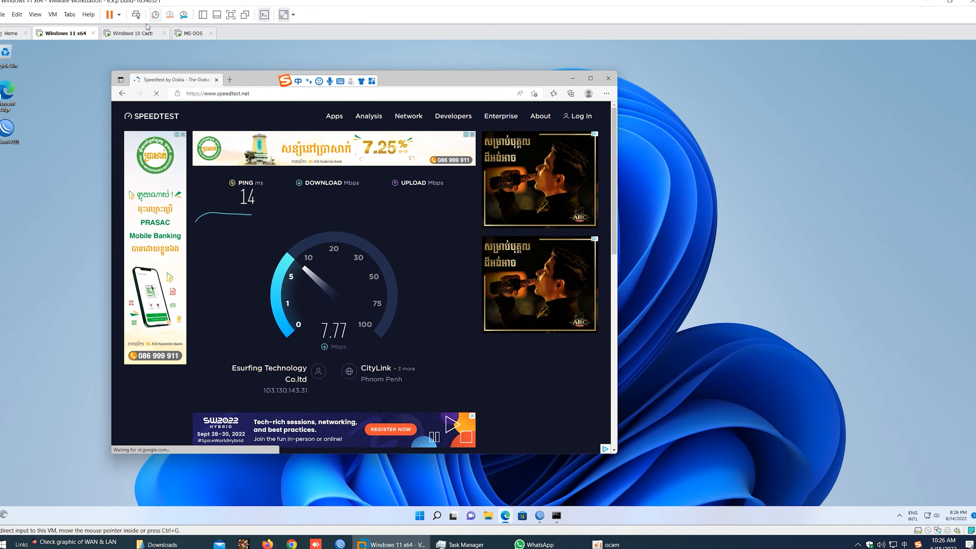
Step: Switch to the Windows 10 Cacti virtual machine and set the router's DNS server to 8.8.8.8
{"action": "left_click", "coordinate": [136, 34]}
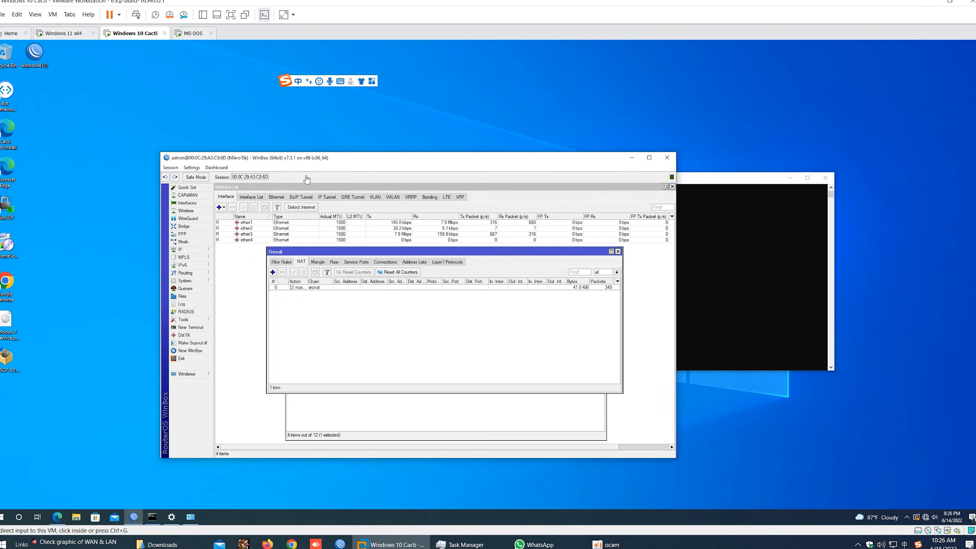
{"action": "left_click", "coordinate": [189, 252]}
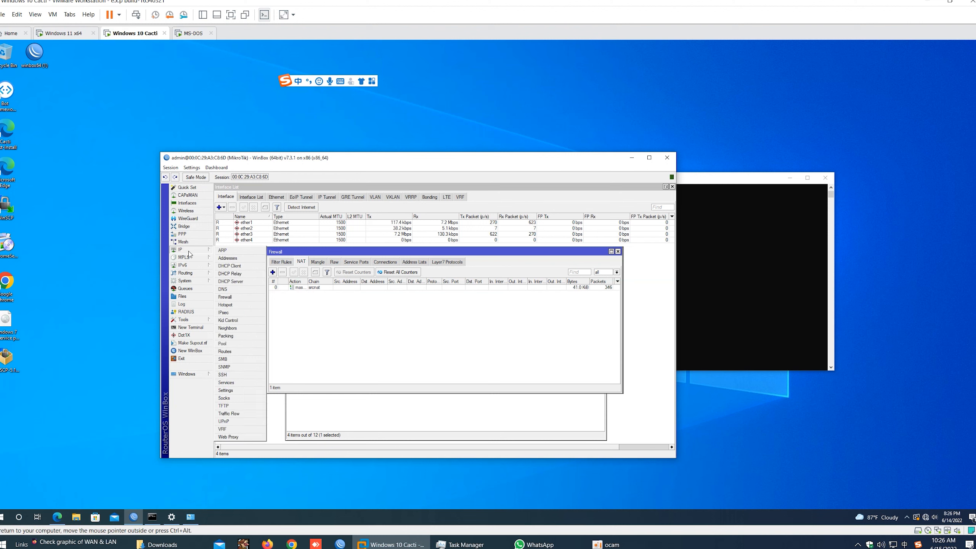
{"action": "left_click", "coordinate": [233, 289]}
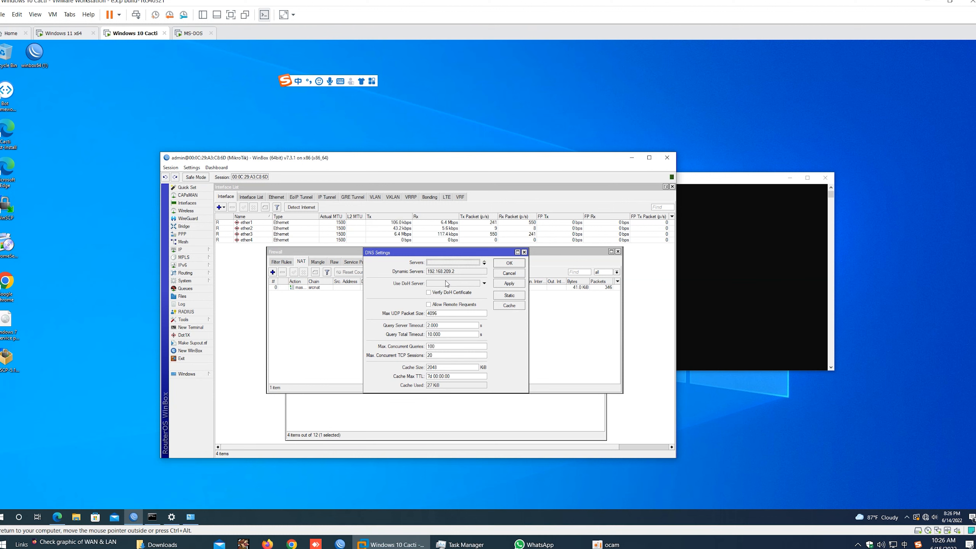
{"action": "left_click", "coordinate": [452, 263]}
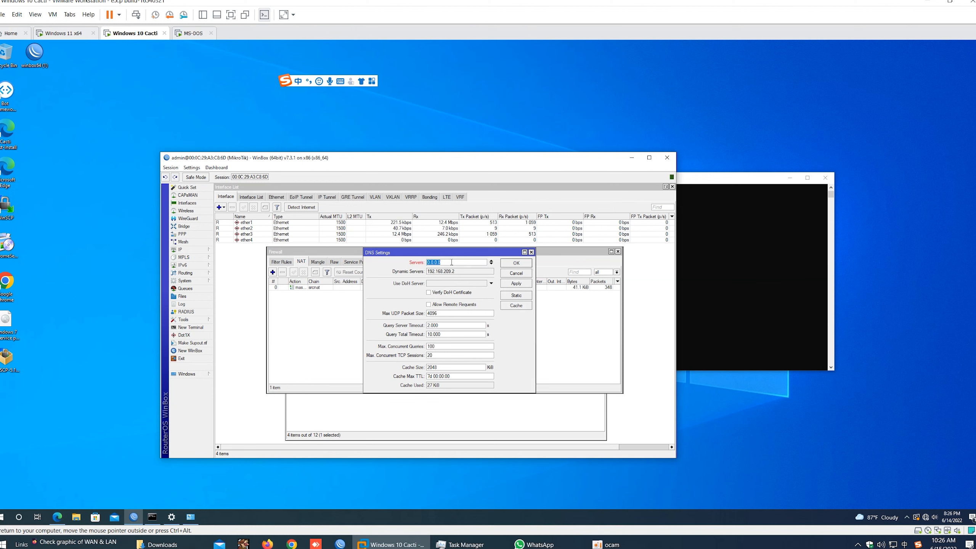
{"action": "type", "text": "8.8.8.8"}
{"action": "left_click", "coordinate": [531, 262]}
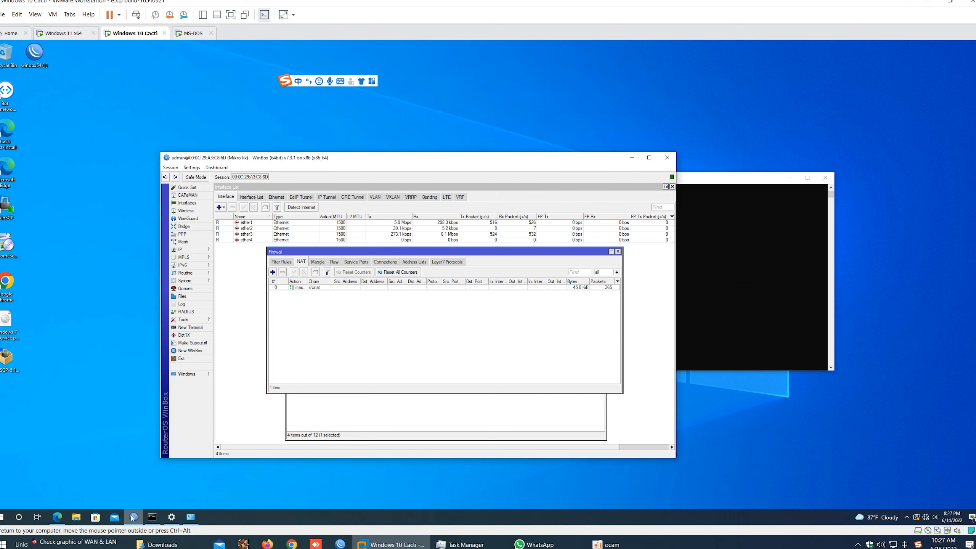
Step: Open Google Chrome, search Google for "test speed" and move the browser window clear of the Command Prompt
{"action": "double_click", "coordinate": [2, 288]}
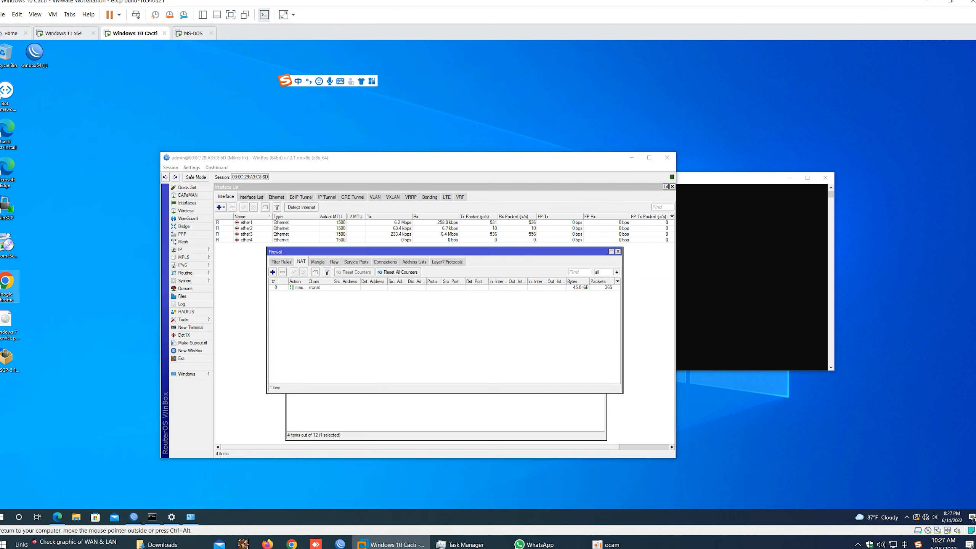
{"action": "right_click", "coordinate": [96, 205]}
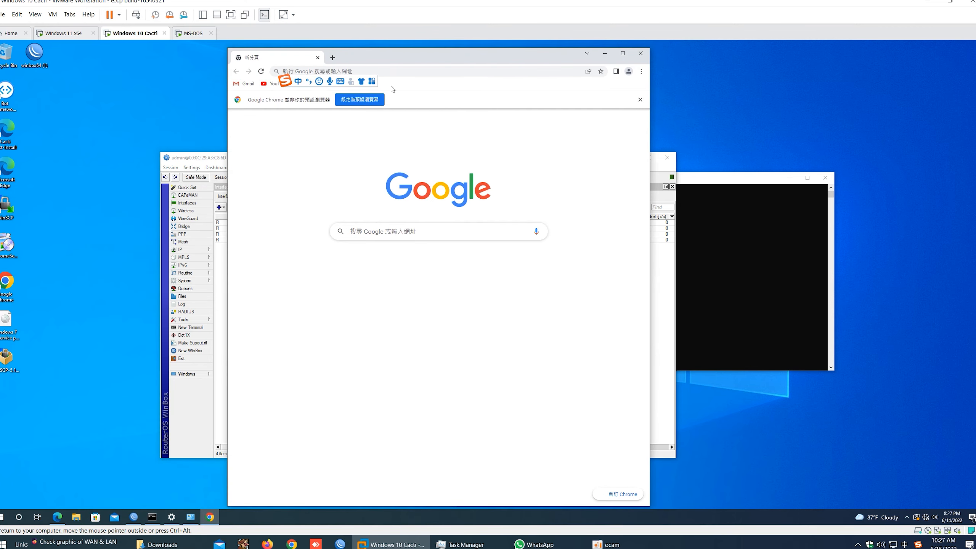
{"action": "left_click", "coordinate": [398, 231]}
{"action": "type", "text": "test"}
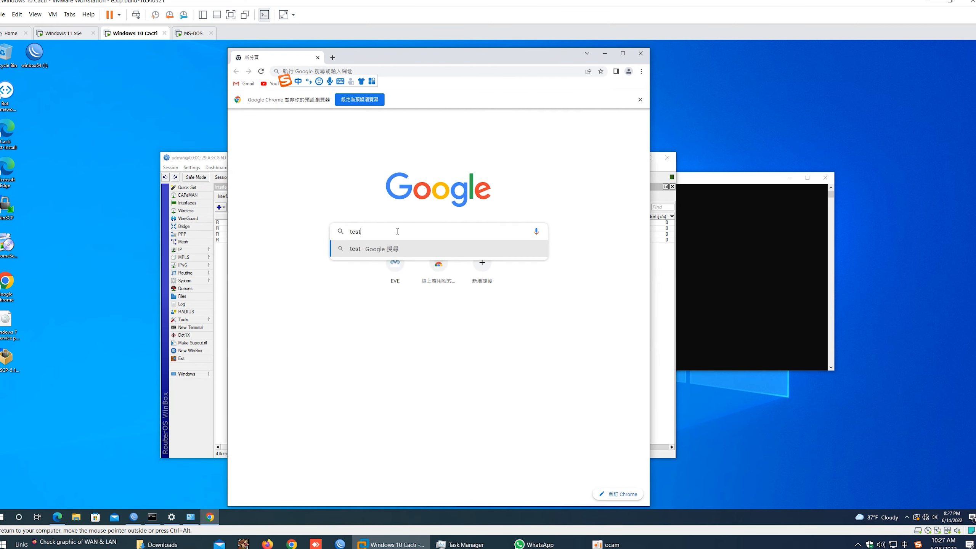
{"action": "type", "text": "speed"}
{"action": "key", "text": "Return"}
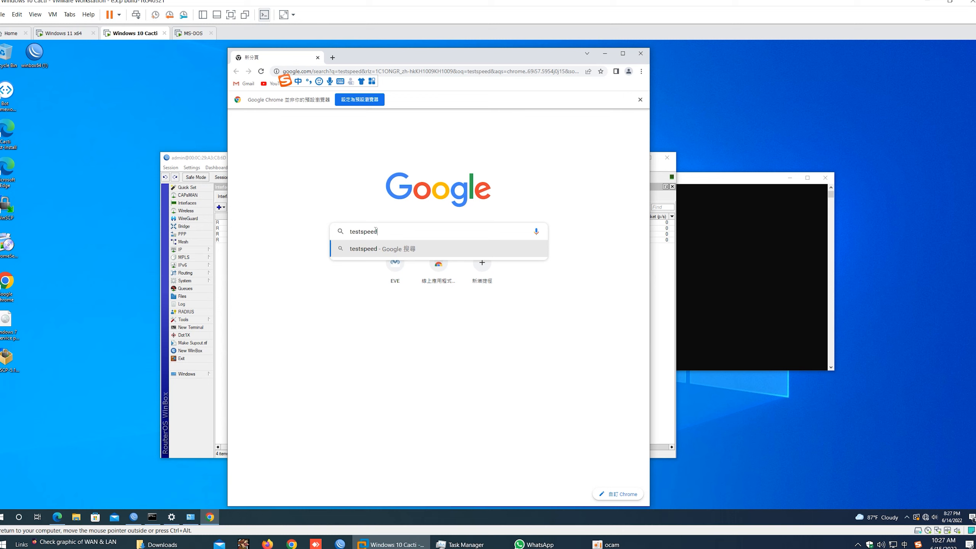
{"action": "left_click", "coordinate": [400, 232]}
{"action": "key", "text": "Return"}
{"action": "left_click_drag", "start_coordinate": [379, 61], "coordinate": [211, 68]}
Step: Repeat the ping to 8.8.8.8 in the Command Prompt
{"action": "left_click", "coordinate": [695, 244]}
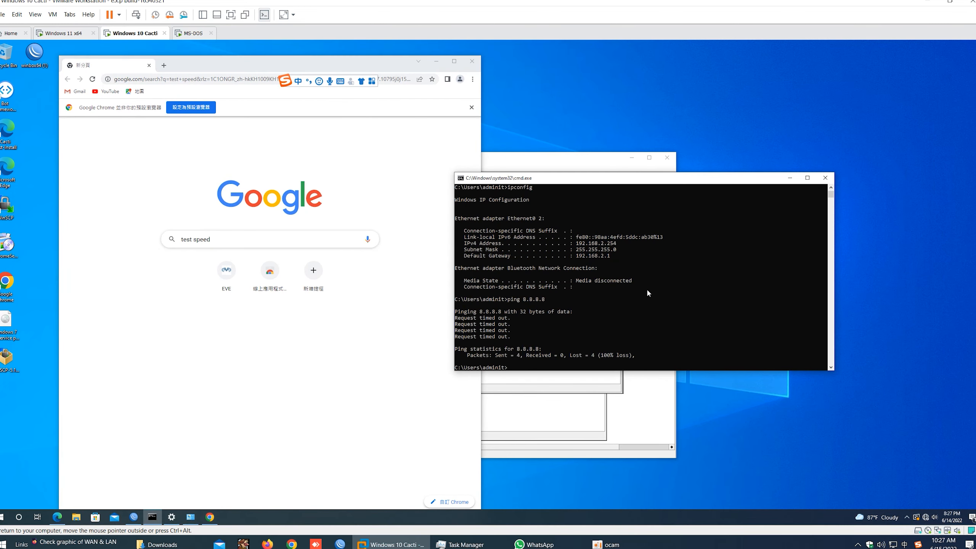
{"action": "key", "text": "Up"}
{"action": "key", "text": "Return"}
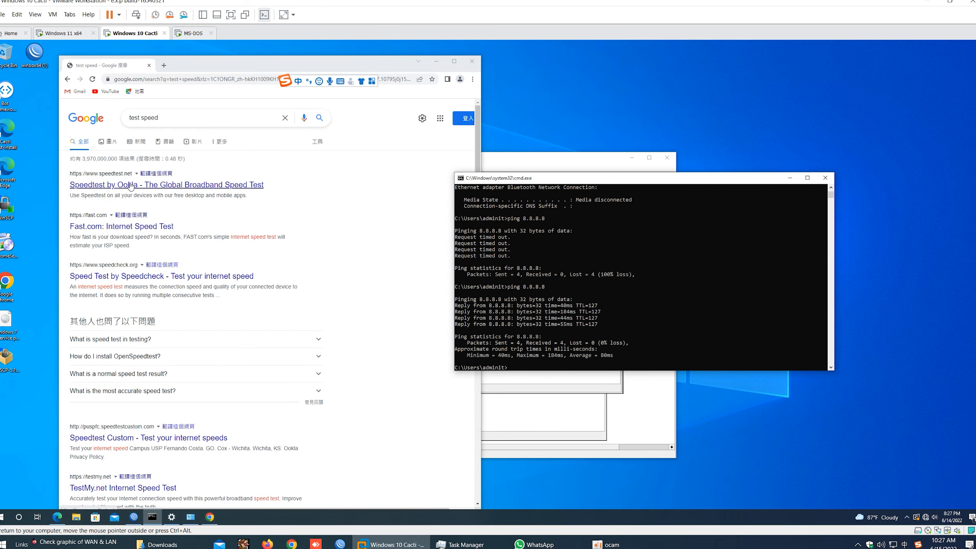
Step: Open Speedtest by Ookla from the search results, shift the browser window slightly and start the speed test
{"action": "left_click", "coordinate": [161, 185]}
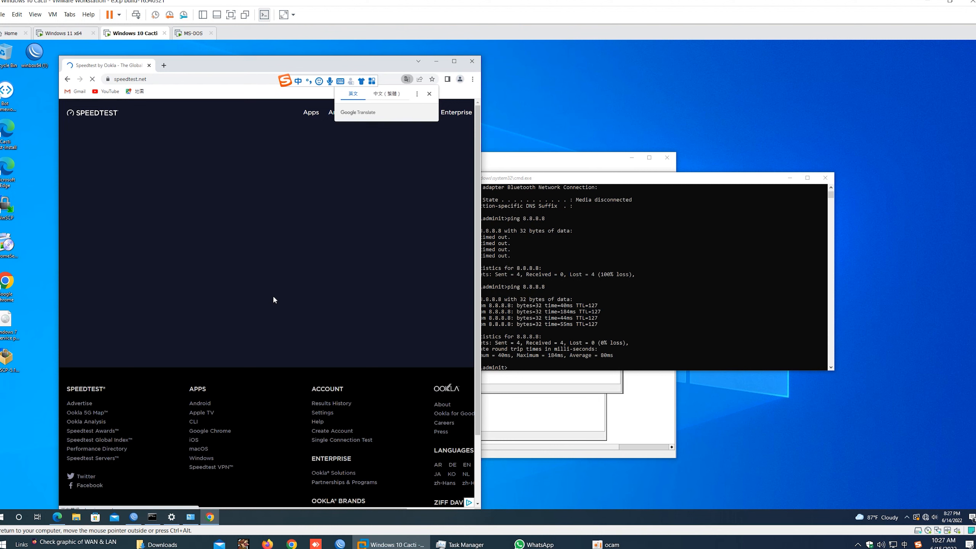
{"action": "left_click_drag", "start_coordinate": [301, 59], "coordinate": [327, 53]}
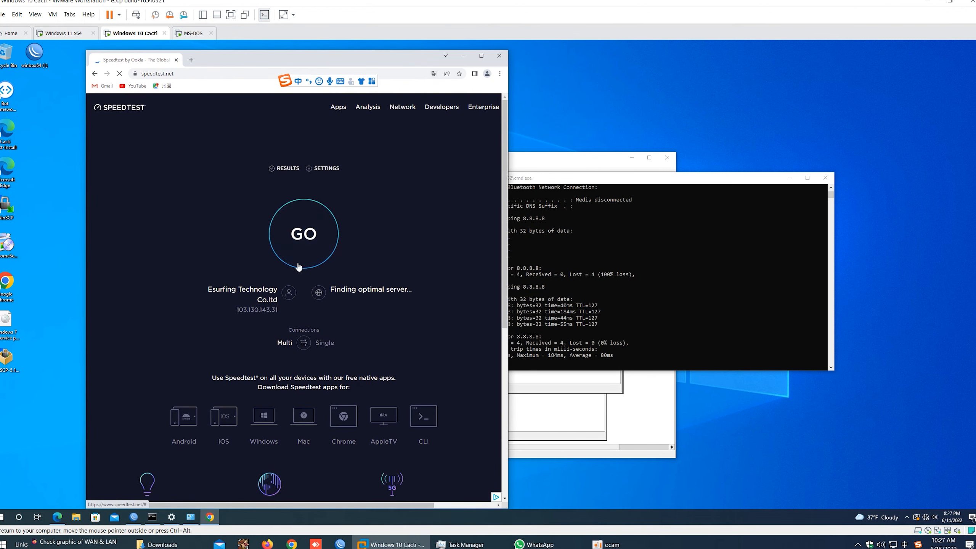
{"action": "left_click", "coordinate": [299, 272]}
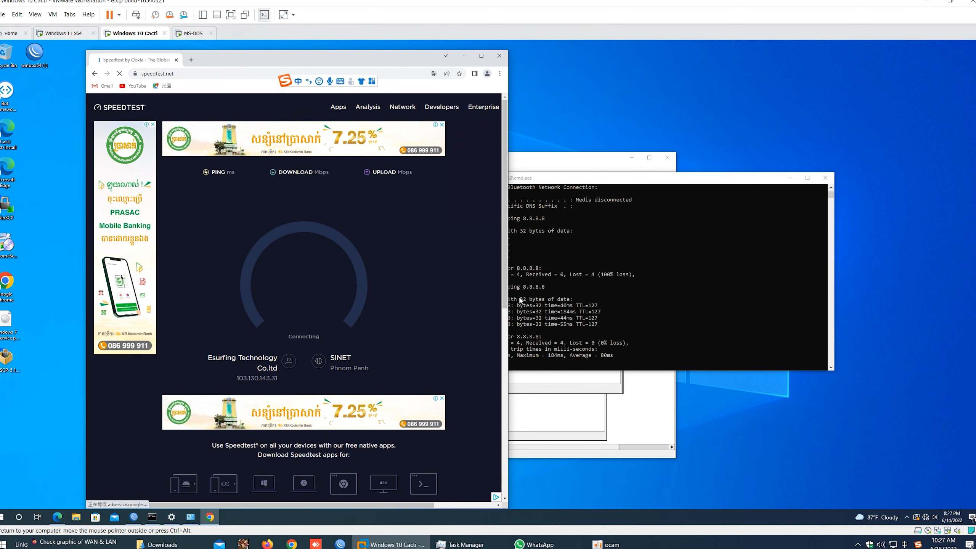
Step: Move the WinBox window beside the speed test and view the interface list, the PPP lists and the IP address list
{"action": "left_click_drag", "start_coordinate": [585, 161], "coordinate": [895, 166]}
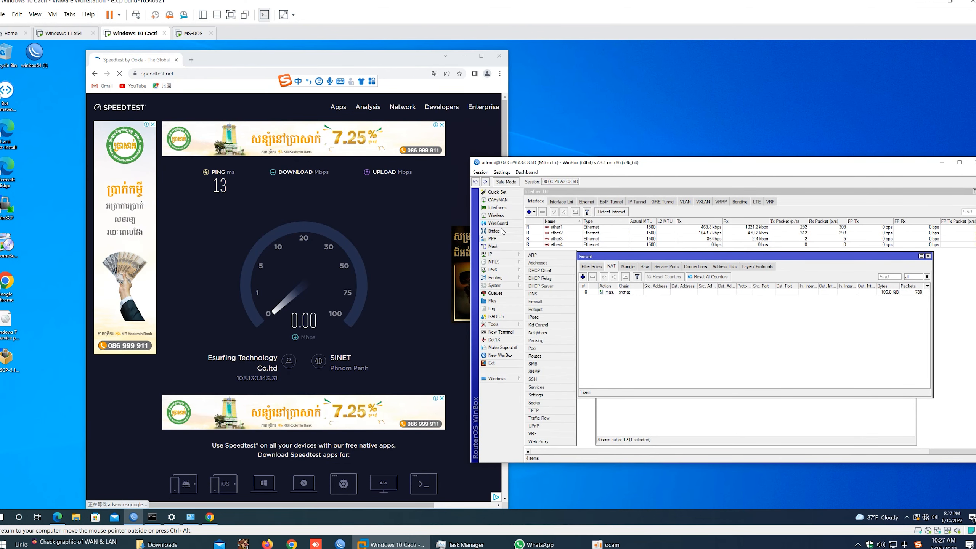
{"action": "left_click", "coordinate": [499, 208]}
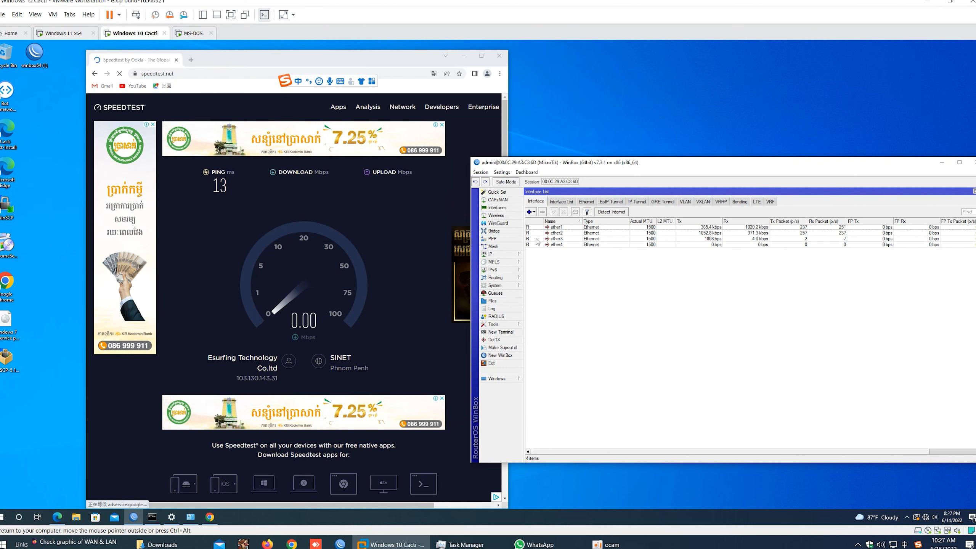
{"action": "left_click", "coordinate": [493, 239]}
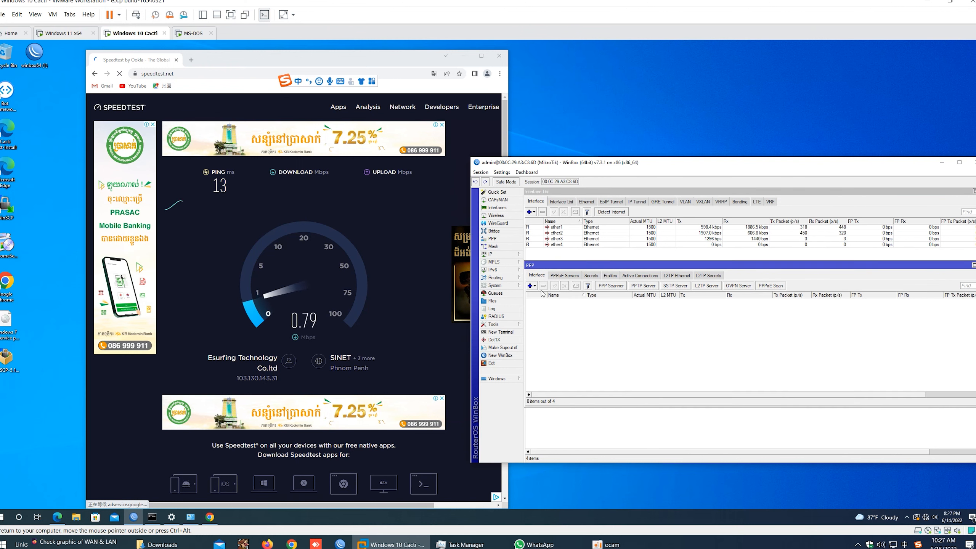
{"action": "left_click", "coordinate": [561, 276]}
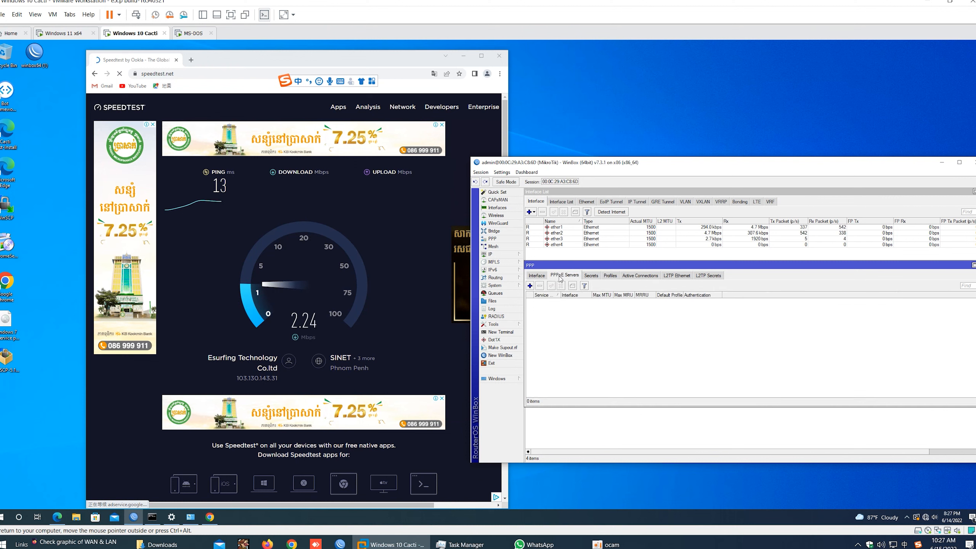
{"action": "left_click", "coordinate": [534, 276]}
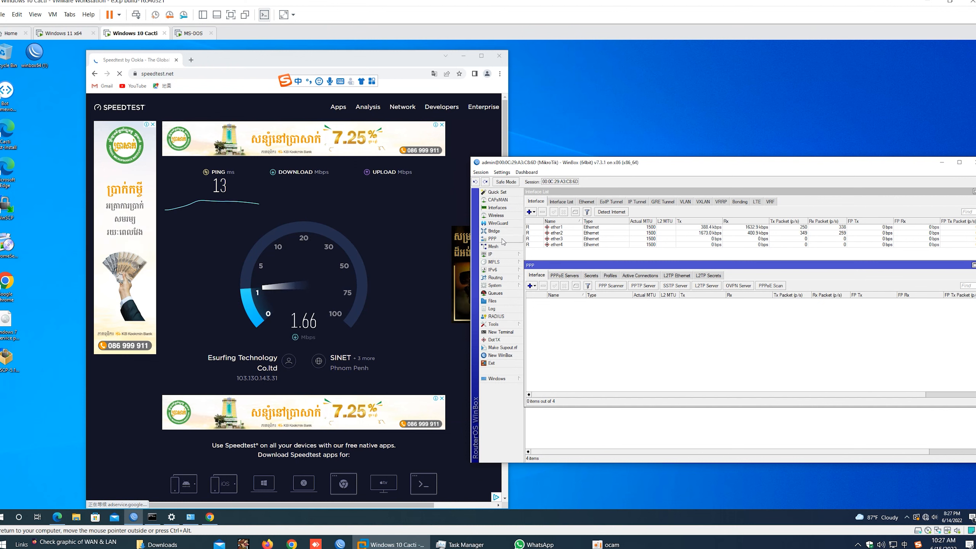
{"action": "left_click", "coordinate": [500, 255]}
{"action": "left_click", "coordinate": [538, 262]}
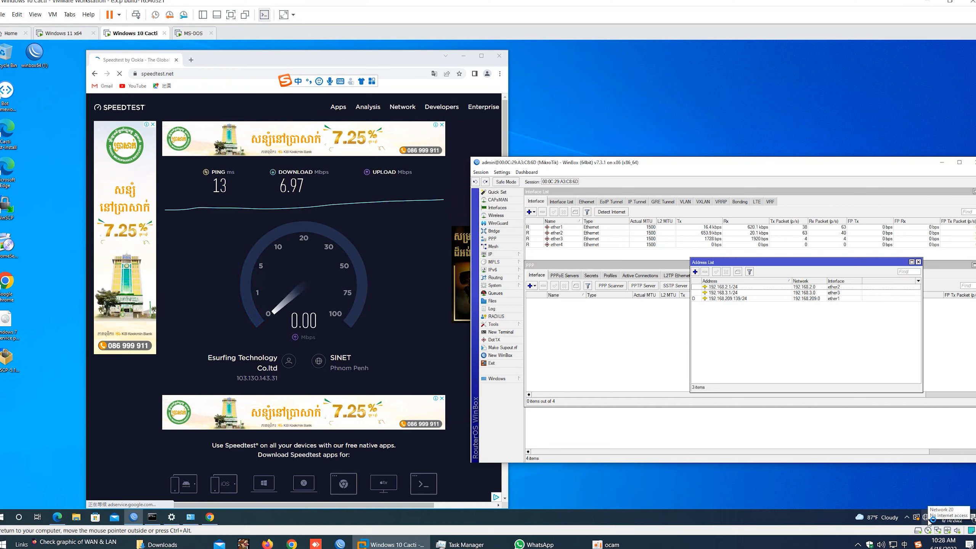
Step: Bring up the Command Prompt and run ipconfig /all to inspect the client's network configuration
{"action": "left_click", "coordinate": [152, 517]}
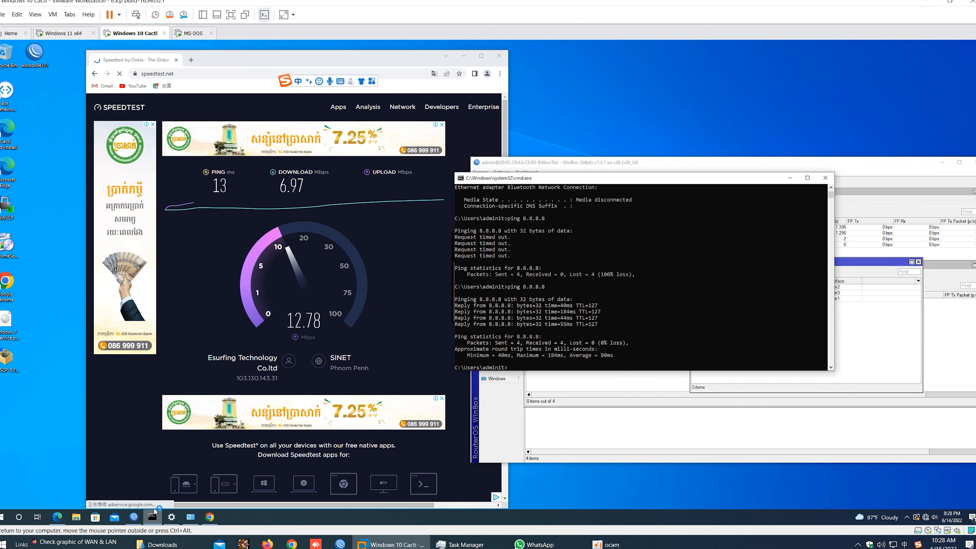
{"action": "type", "text": "ip"}
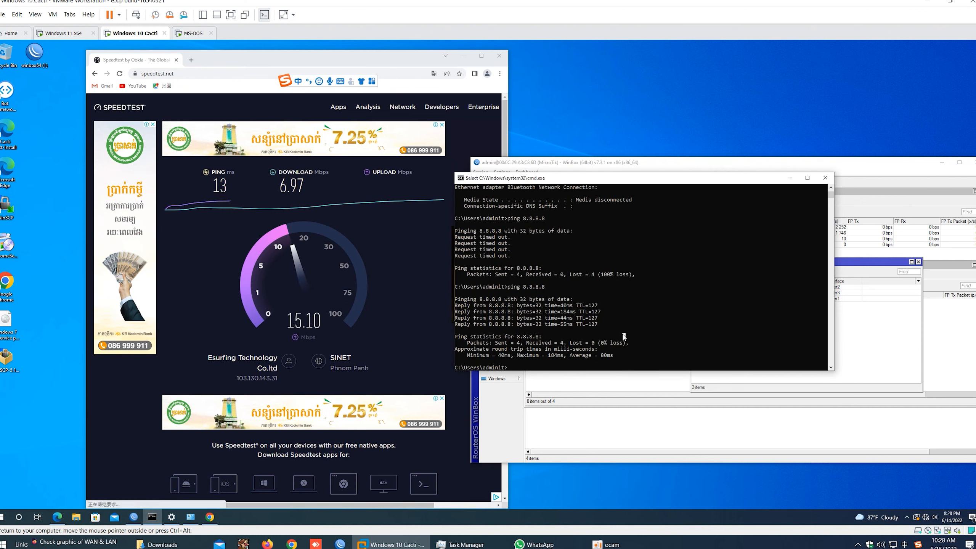
{"action": "type", "text": "config"}
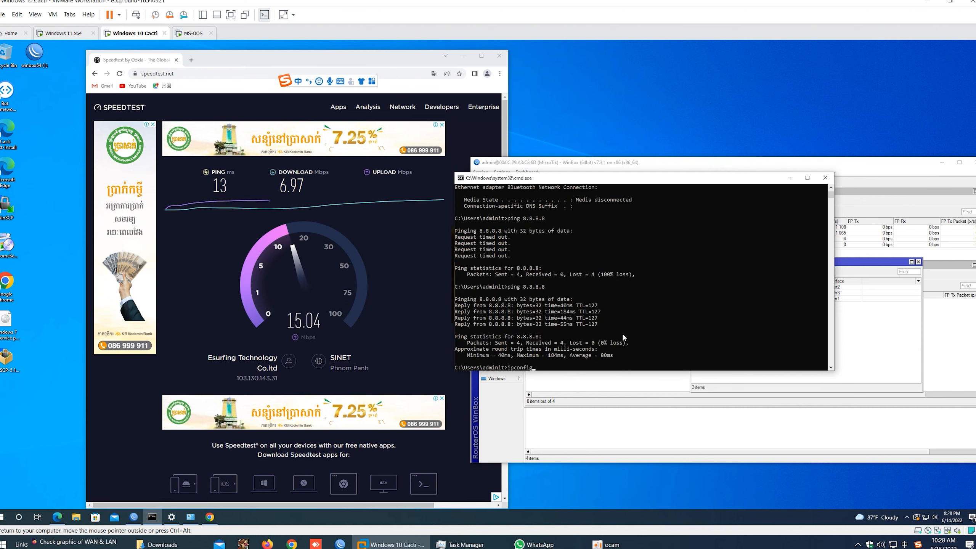
{"action": "type", "text": " /"}
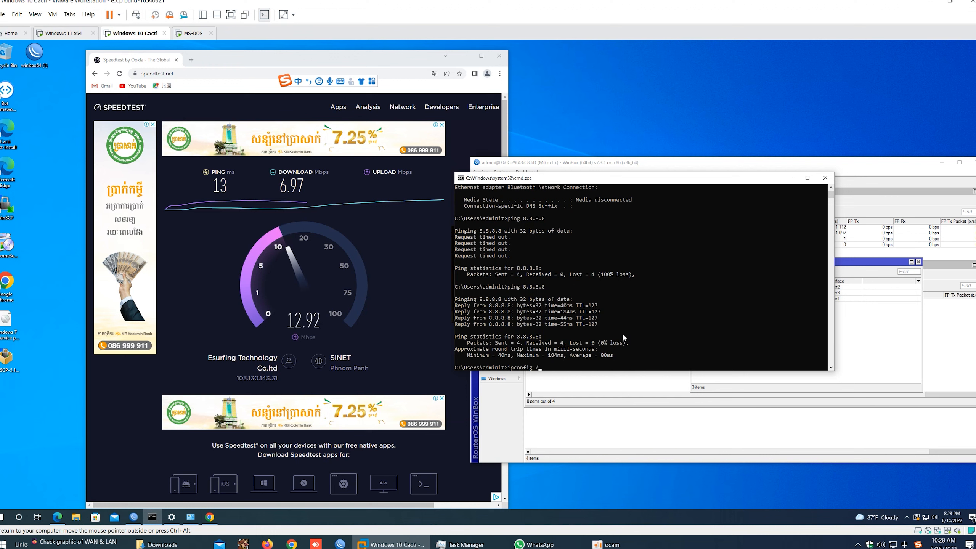
{"action": "type", "text": "all"}
{"action": "key", "text": "Return"}
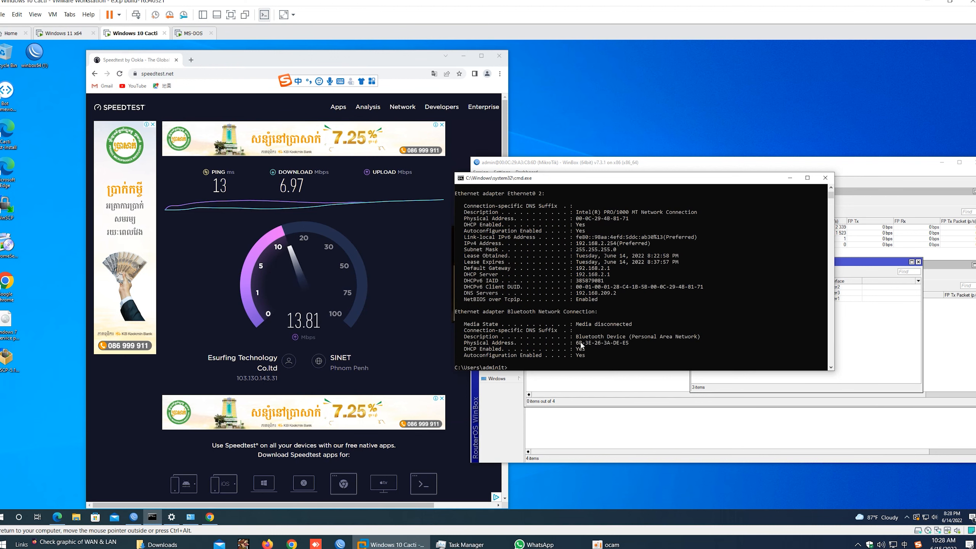
Step: Release the Windows 10 client's IP address with ipconfig /release in the Command Prompt
{"action": "key", "text": "Up"}
{"action": "key", "text": "BackSpace"}
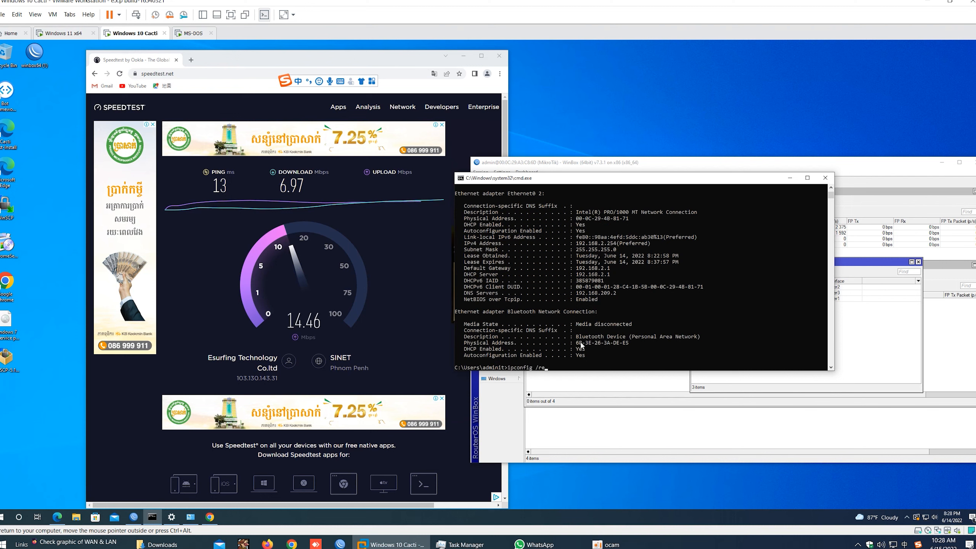
{"action": "type", "text": "release"}
{"action": "key", "text": "Return"}
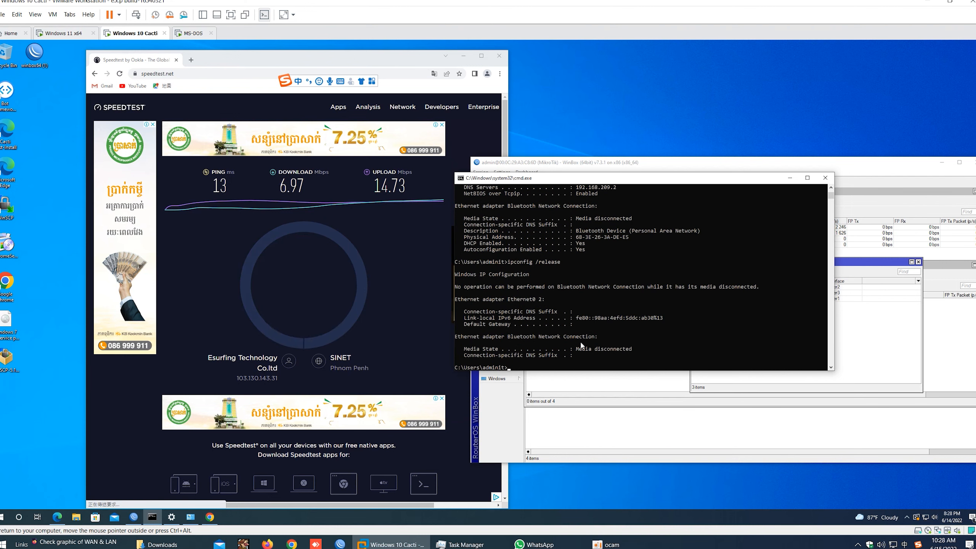
Step: Request a new DHCP lease for the client with ipconfig /renew
{"action": "key", "text": "Up"}
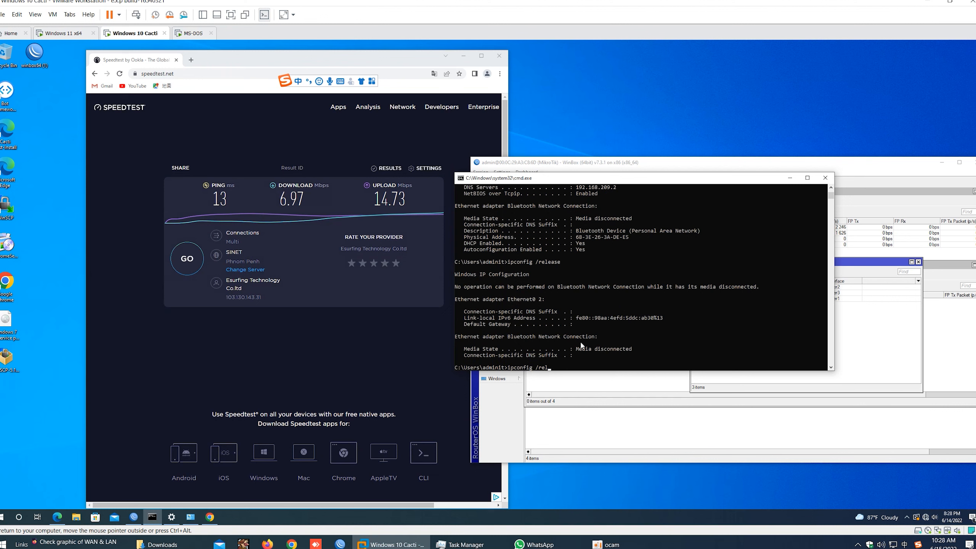
{"action": "type", "text": "new"}
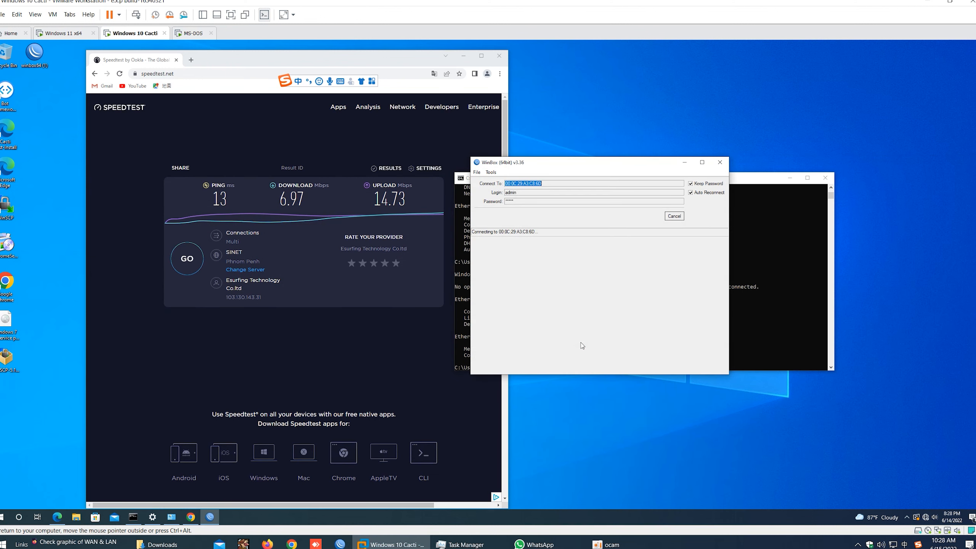
{"action": "left_click", "coordinate": [688, 327]}
{"action": "key", "text": "Return"}
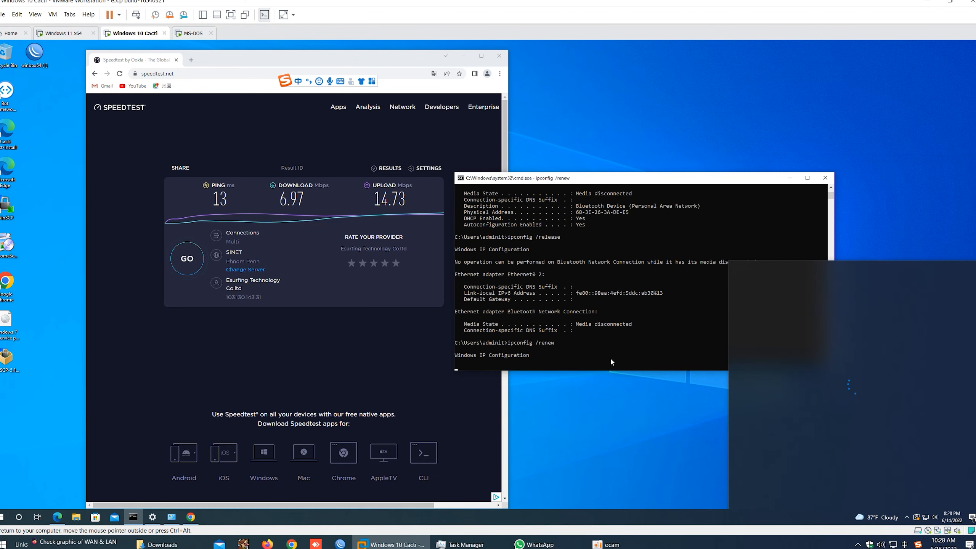
{"action": "left_click", "coordinate": [606, 350]}
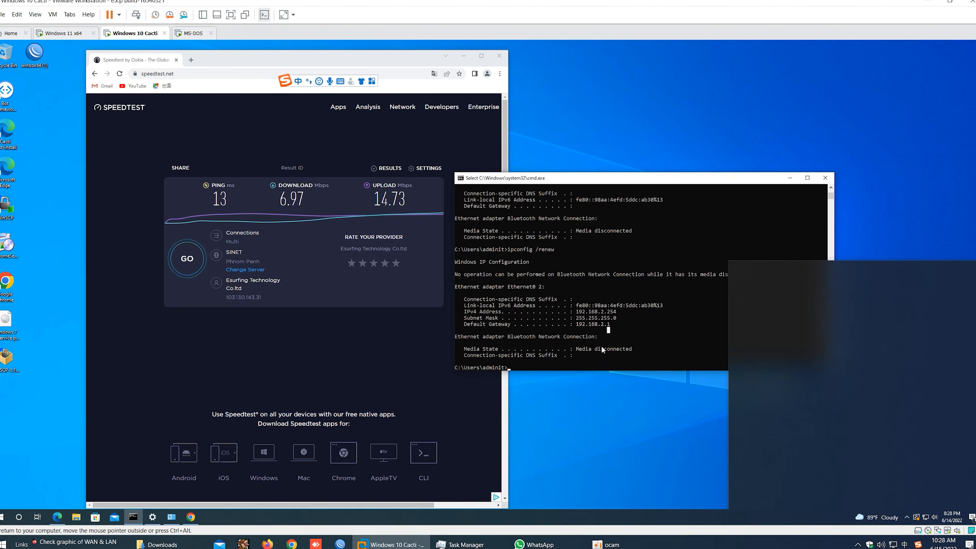
Step: Run ipconfig /all to inspect the renewed address, gateway, DHCP server and DNS details
{"action": "key", "text": "Up"}
{"action": "key", "text": "BackSpace"}
{"action": "key", "text": "BackSpace"}
{"action": "key", "text": "BackSpace"}
{"action": "key", "text": "BackSpace"}
{"action": "key", "text": "BackSpace"}
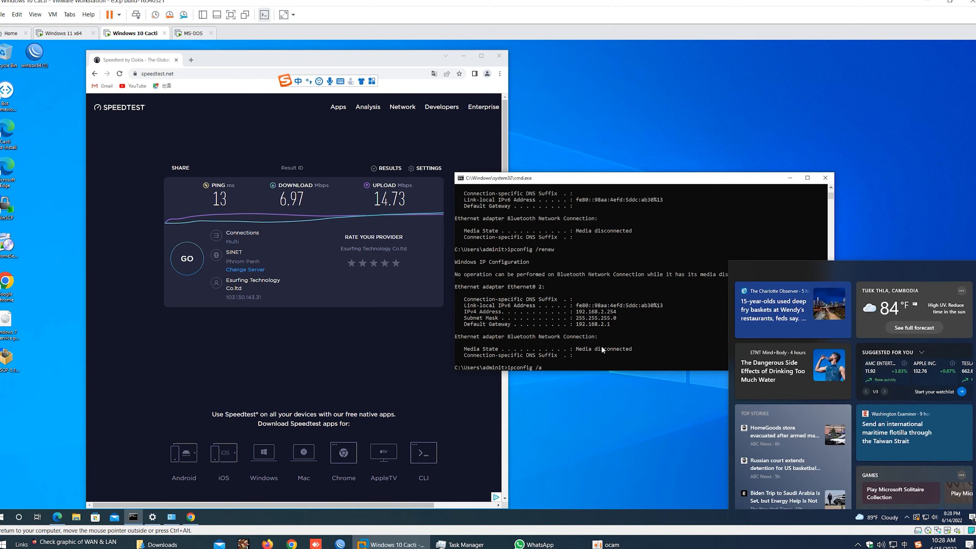
{"action": "type", "text": "all"}
{"action": "key", "text": "Return"}
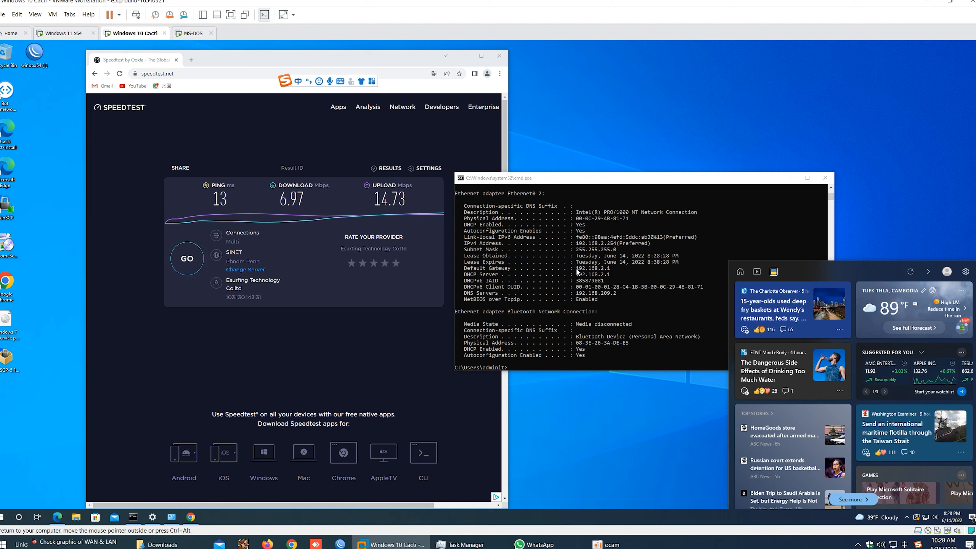
Step: Close the Command Prompt and the speed test browser, and refresh the Windows 10 desktop
{"action": "left_click", "coordinate": [825, 178]}
{"action": "left_click", "coordinate": [499, 56]}
{"action": "right_click", "coordinate": [285, 187]}
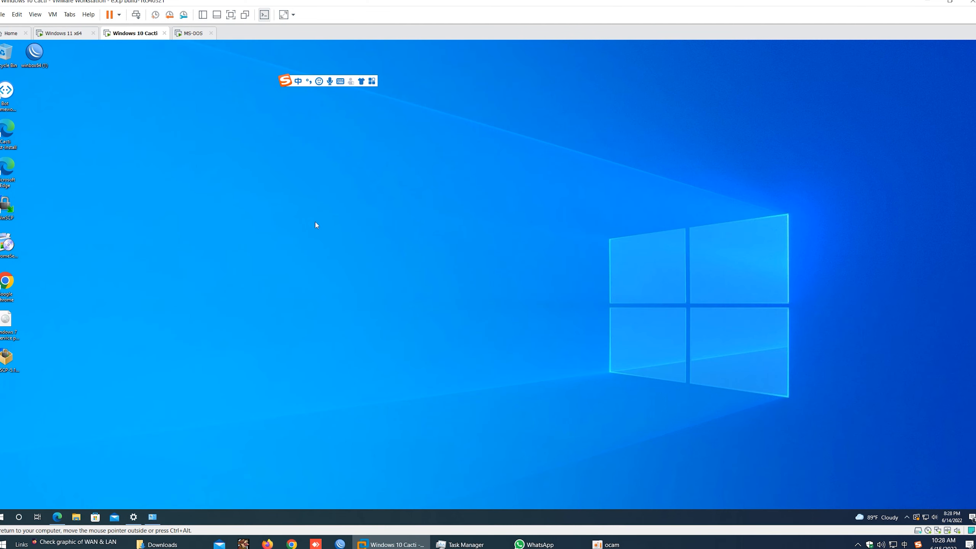
{"action": "left_click", "coordinate": [318, 215]}
{"action": "right_click", "coordinate": [299, 240]}
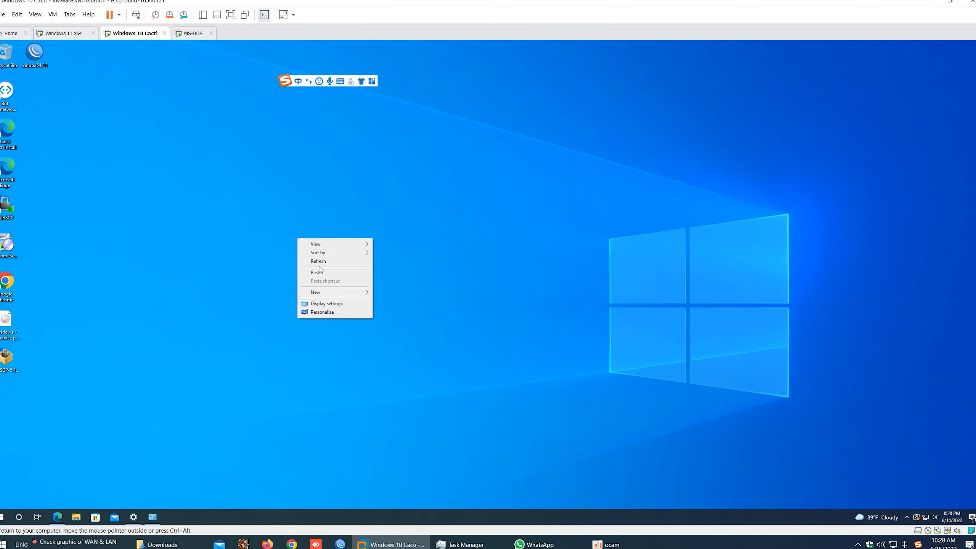
{"action": "left_click", "coordinate": [315, 261]}
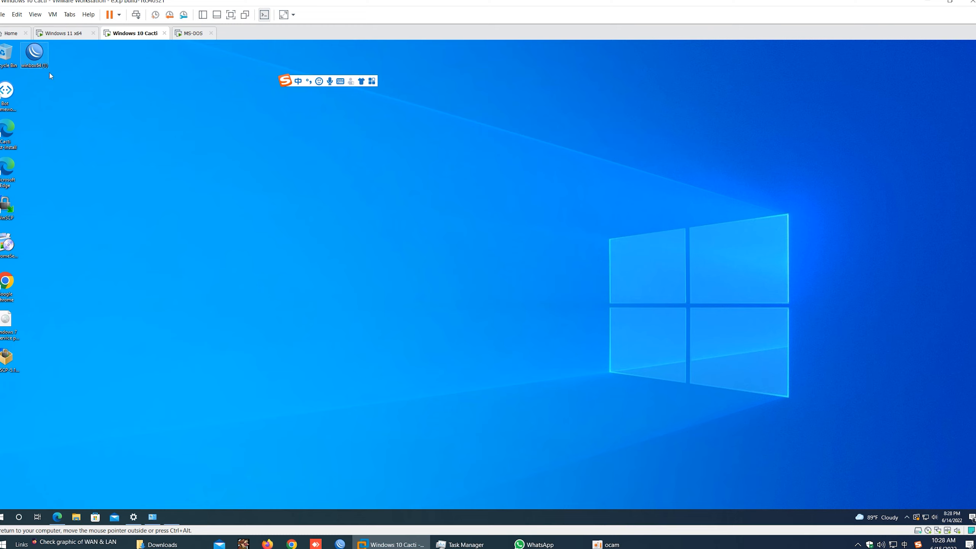
Step: Reconnect to the router with WinBox, dismiss the software key notice and move the window towards the middle of the desktop
{"action": "double_click", "coordinate": [47, 68]}
{"action": "left_click", "coordinate": [659, 217]}
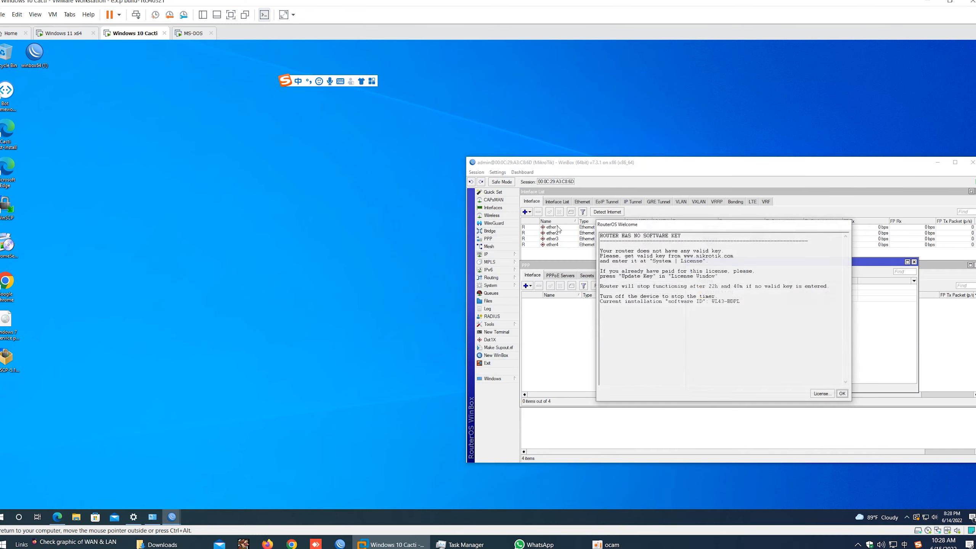
{"action": "left_click", "coordinate": [842, 393]}
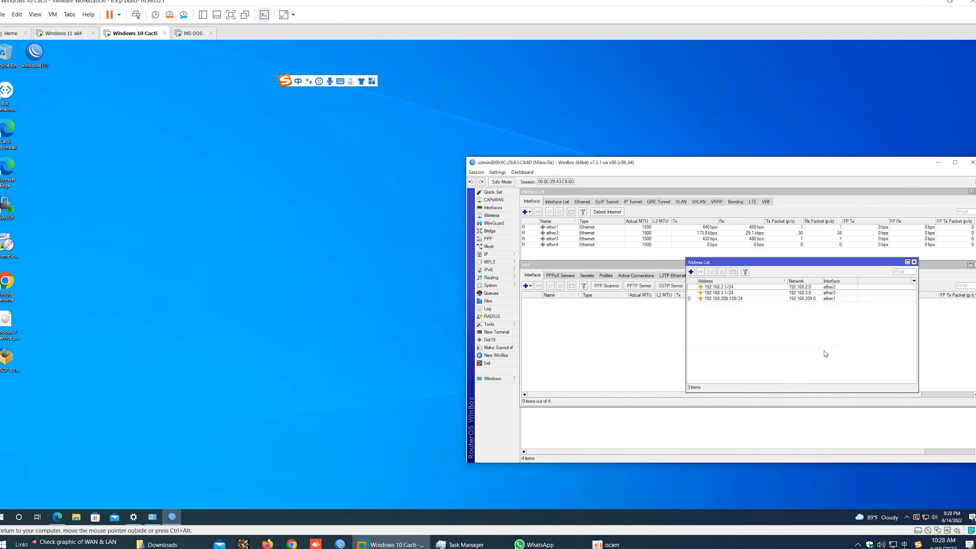
{"action": "left_click_drag", "start_coordinate": [749, 164], "coordinate": [618, 136]}
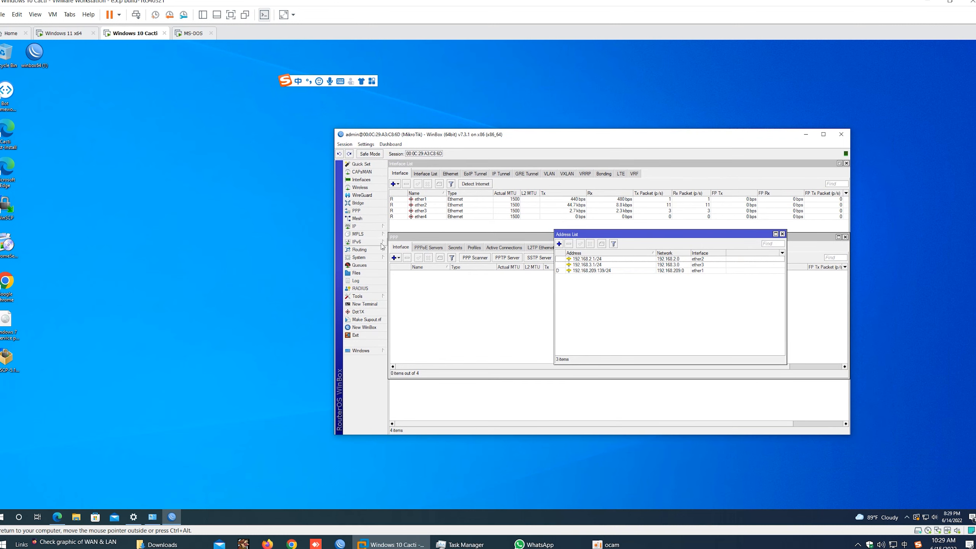
Step: Disable the 192.168.2.1/24 address on ether2 and the 192.168.3.1/24 address on ether3
{"action": "left_click", "coordinate": [356, 226]}
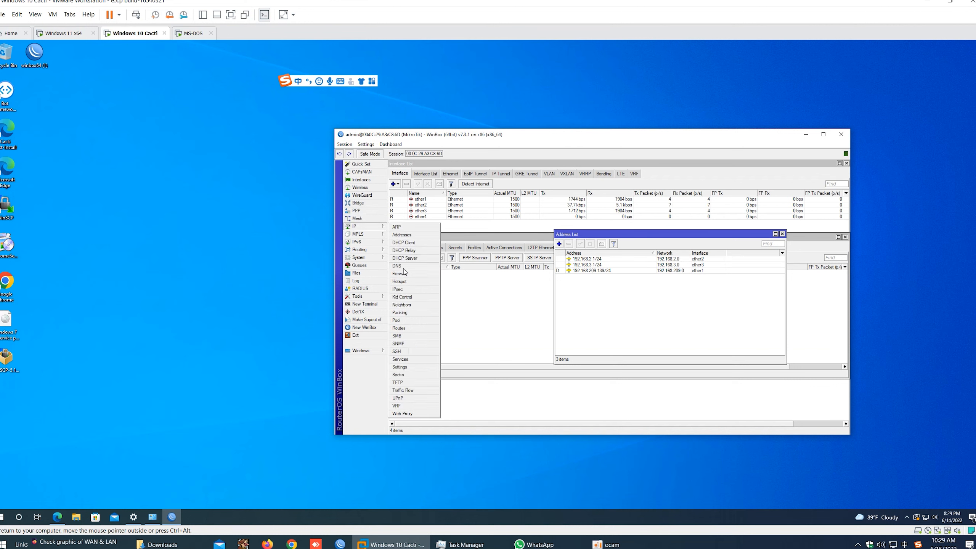
{"action": "left_click", "coordinate": [367, 181]}
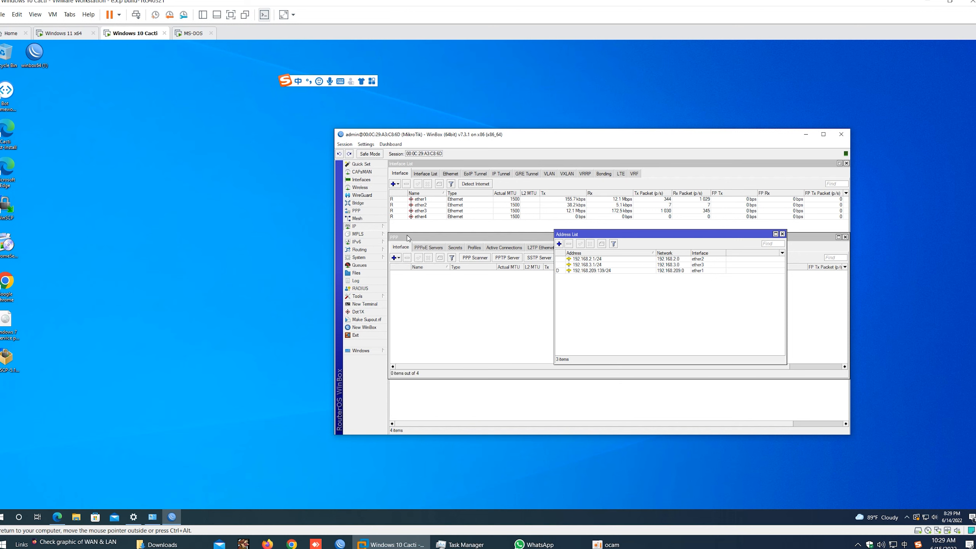
{"action": "left_click", "coordinate": [584, 260]}
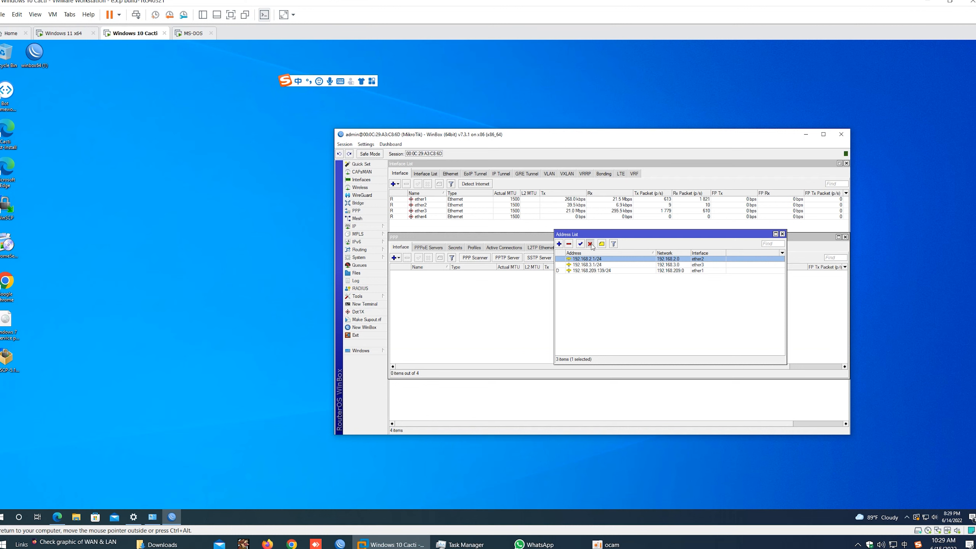
{"action": "left_click", "coordinate": [590, 245]}
{"action": "left_click", "coordinate": [592, 265]}
{"action": "left_click", "coordinate": [590, 244]}
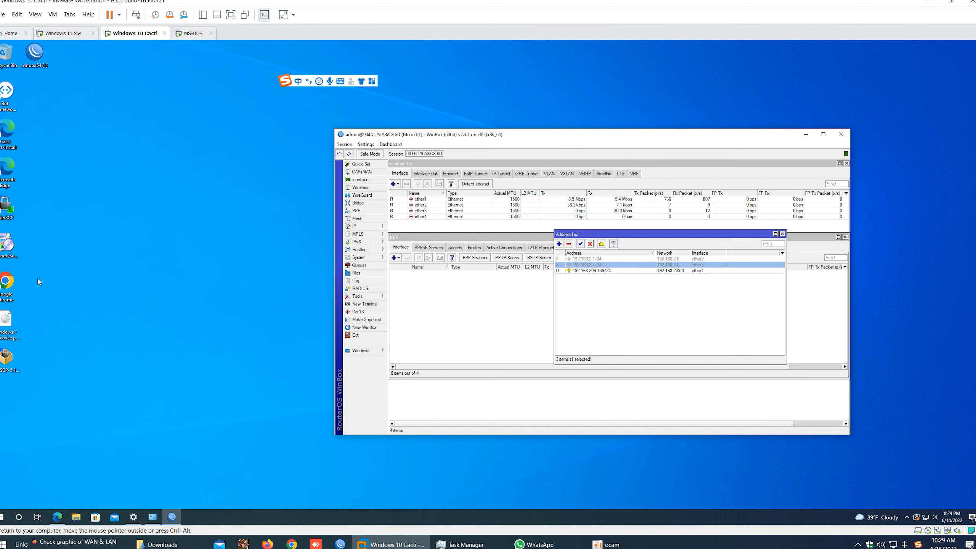
Step: Launch Chrome on the Windows 10 client and try to load google.com
{"action": "double_click", "coordinate": [7, 281]}
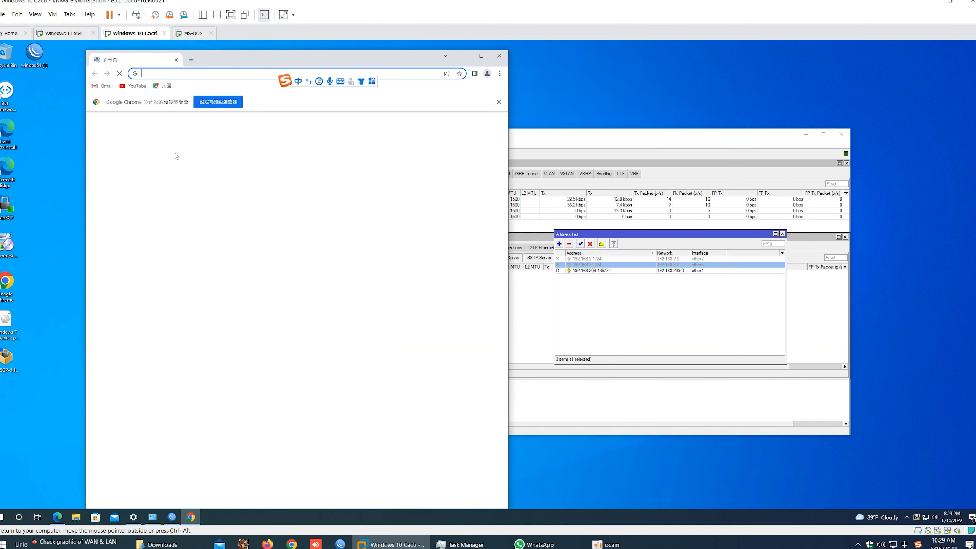
{"action": "left_click", "coordinate": [222, 229]}
{"action": "type", "text": "g"}
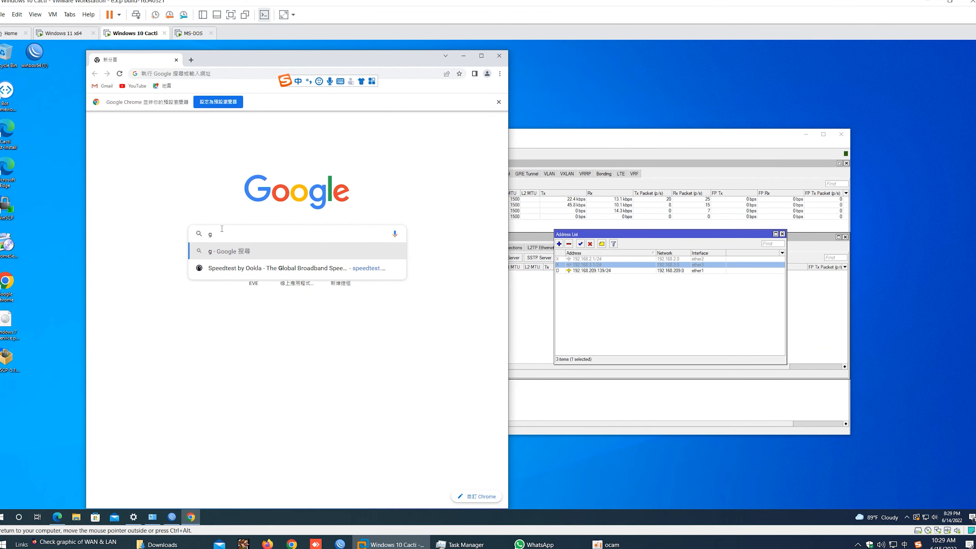
{"action": "type", "text": "oogle.com"}
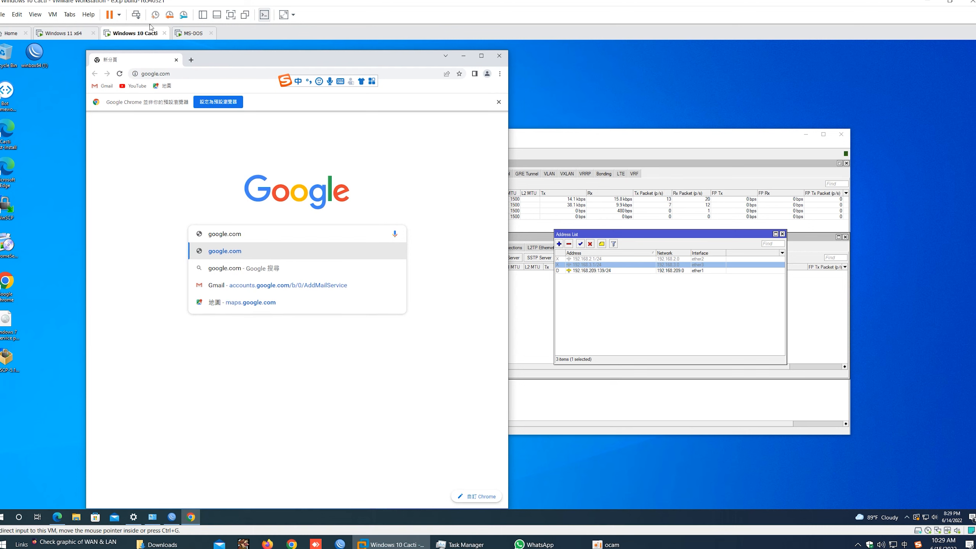
Step: Switch to the Windows 11 virtual machine, try loading google.com in Edge and move the browser window aside
{"action": "left_click", "coordinate": [63, 33]}
{"action": "left_click", "coordinate": [265, 96]}
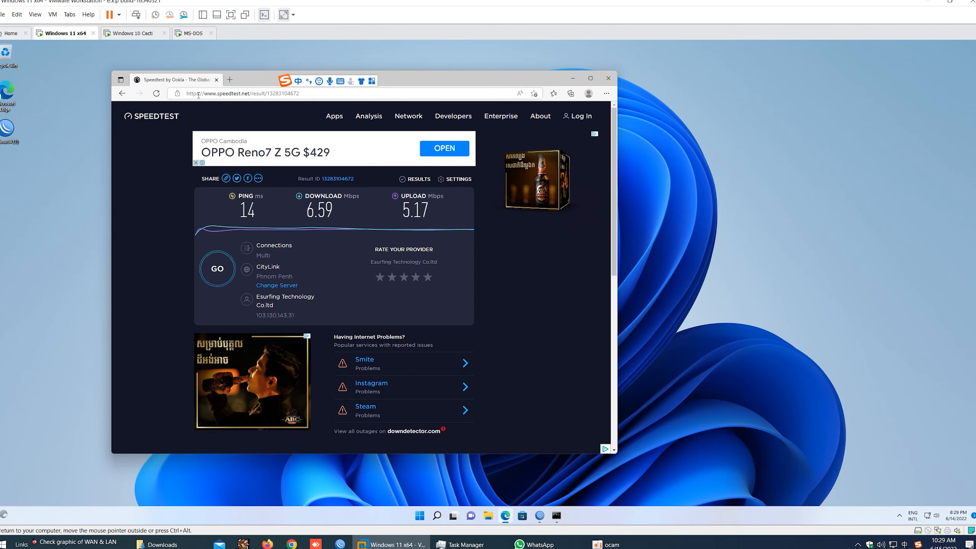
{"action": "type", "text": "googel"}
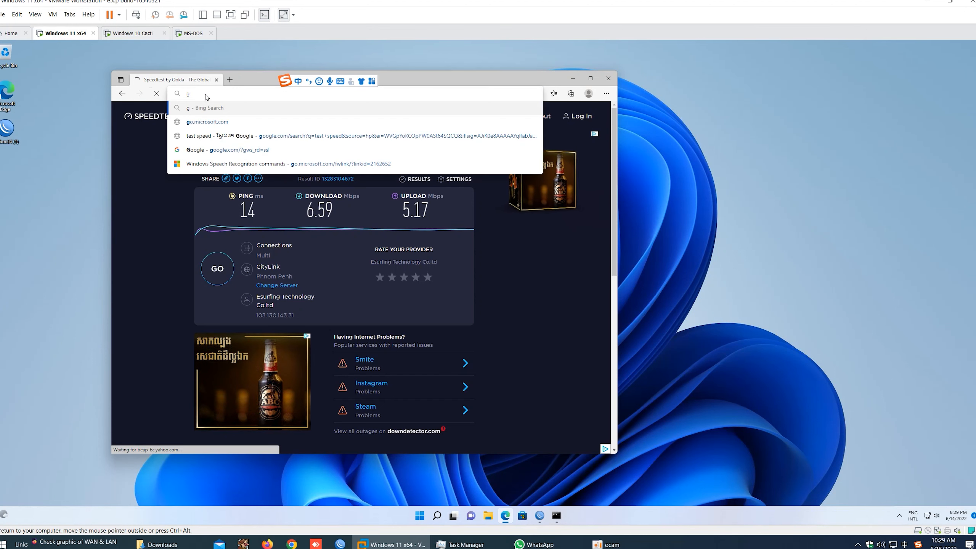
{"action": "key", "text": "BackSpace"}
{"action": "key", "text": "BackSpace"}
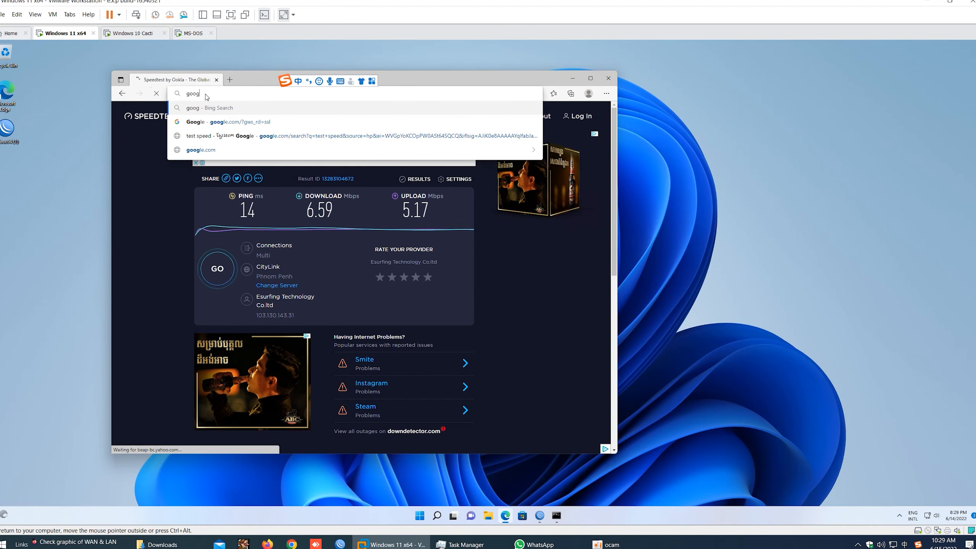
{"action": "type", "text": "le.com"}
{"action": "key", "text": "Return"}
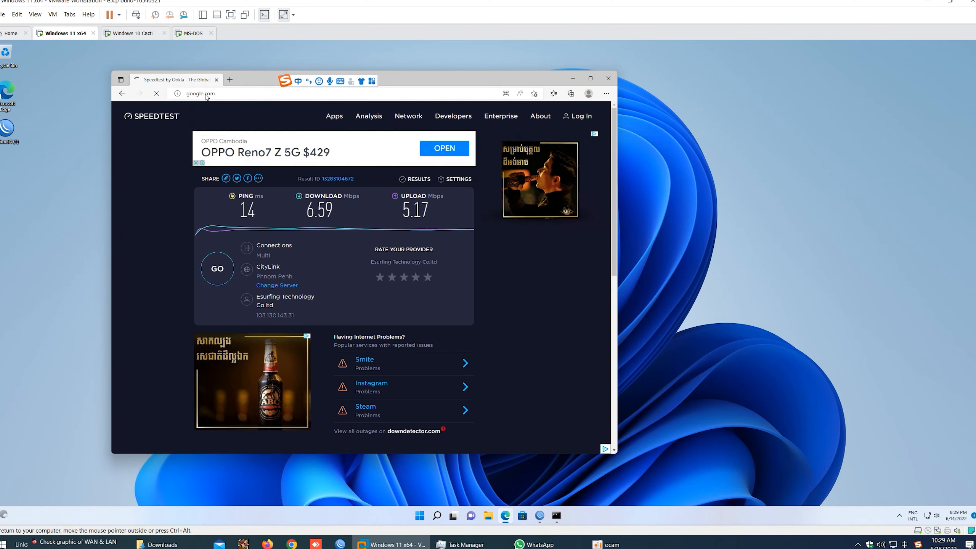
{"action": "left_click_drag", "start_coordinate": [411, 78], "coordinate": [581, 84]}
Step: Back in the Windows 10 virtual machine, re-enable the ether2 and ether3 LAN addresses and reload google.com
{"action": "left_click", "coordinate": [141, 34]}
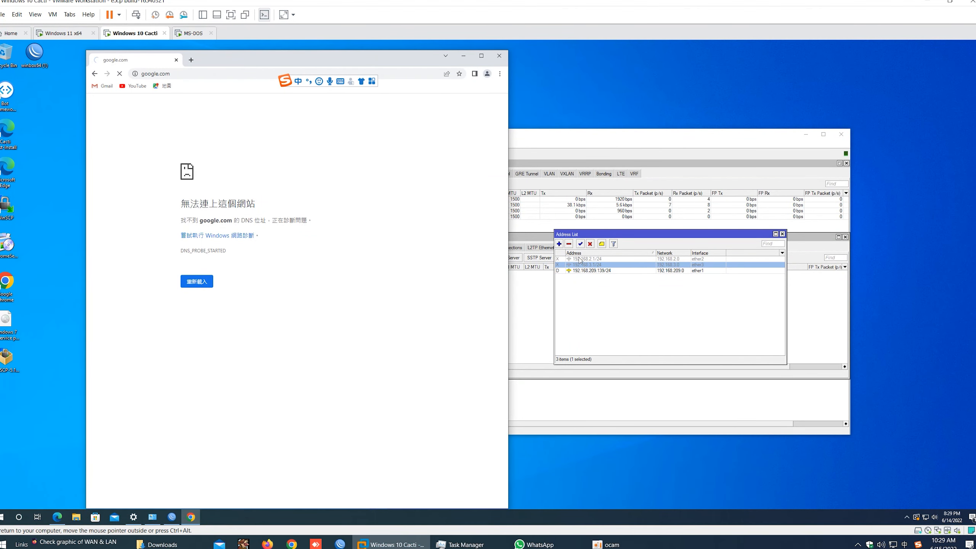
{"action": "left_click", "coordinate": [580, 259]}
{"action": "left_click", "coordinate": [580, 243]}
{"action": "left_click", "coordinate": [580, 265]}
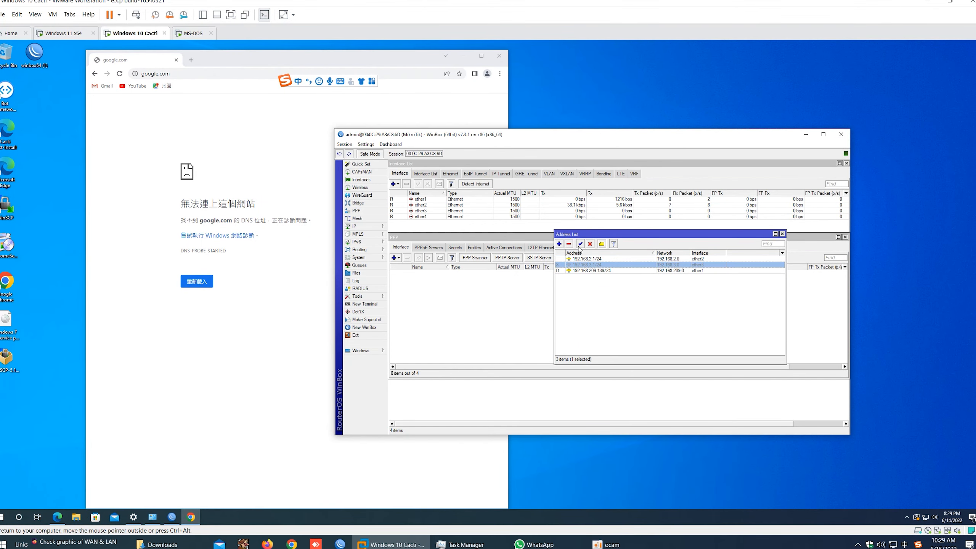
{"action": "left_click", "coordinate": [580, 244]}
{"action": "left_click", "coordinate": [198, 283]}
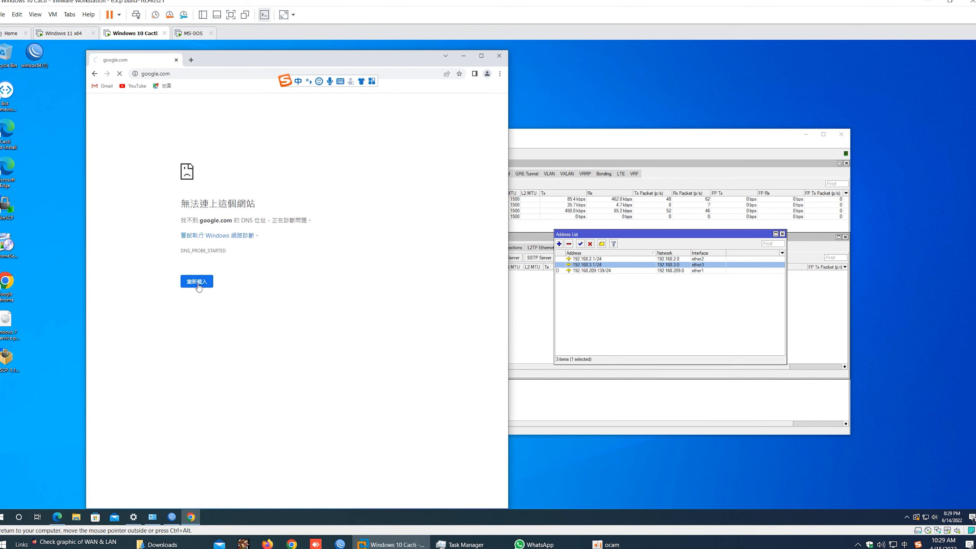
Step: Return to the Windows 11 virtual machine and search Google for "my ip" to test its internet access
{"action": "left_click", "coordinate": [191, 35]}
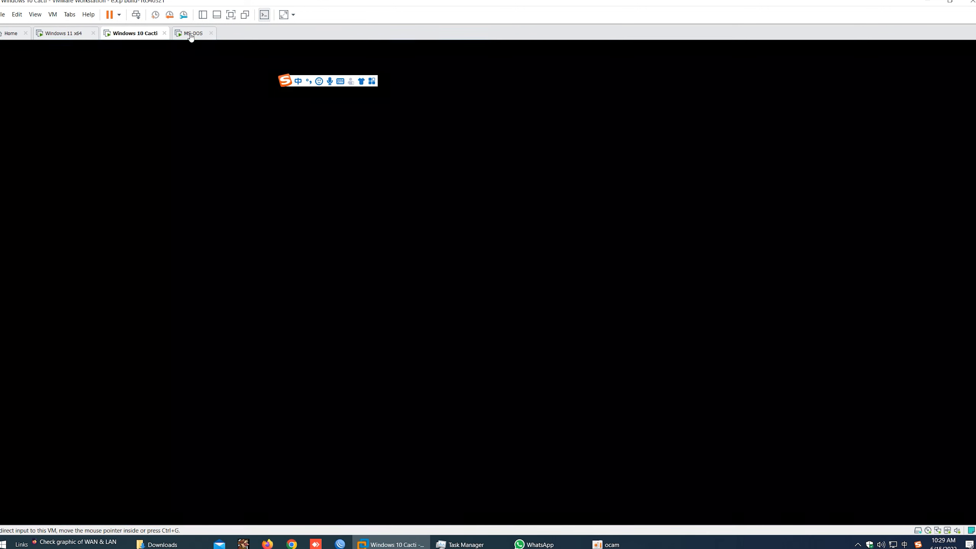
{"action": "left_click", "coordinate": [142, 36]}
{"action": "left_click", "coordinate": [69, 34]}
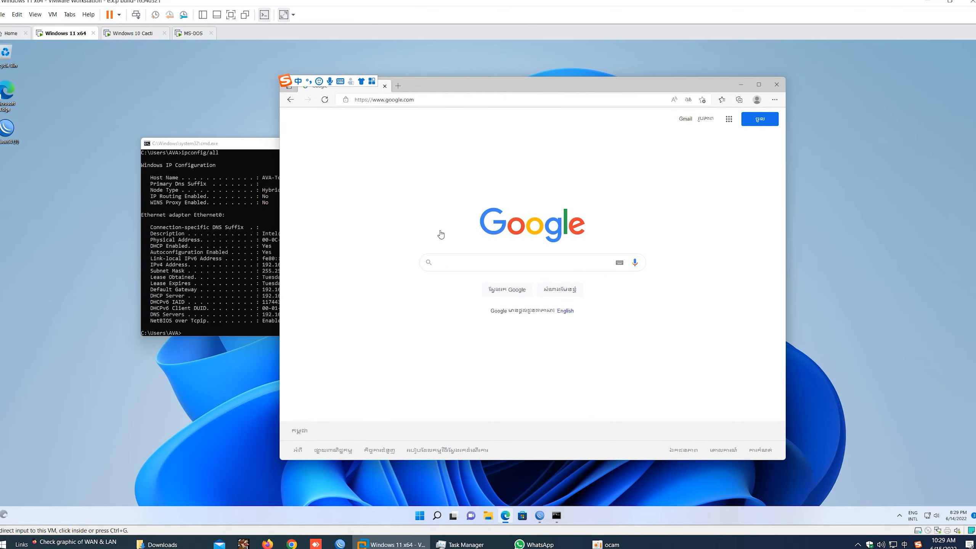
{"action": "left_click", "coordinate": [469, 262]}
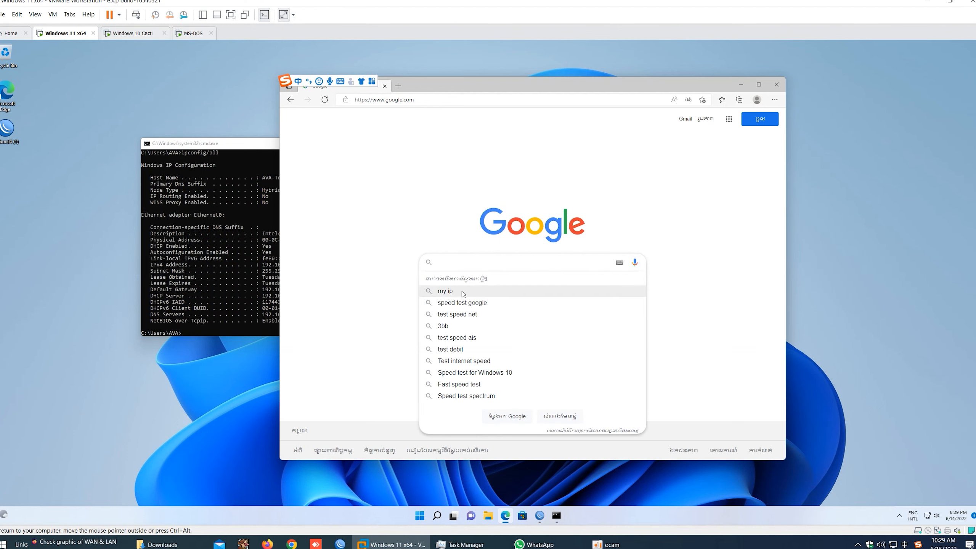
{"action": "left_click", "coordinate": [462, 294]}
Step: Return to WinBox in the Windows 10 virtual machine and view the router's firewall NAT rules
{"action": "left_click", "coordinate": [180, 34]}
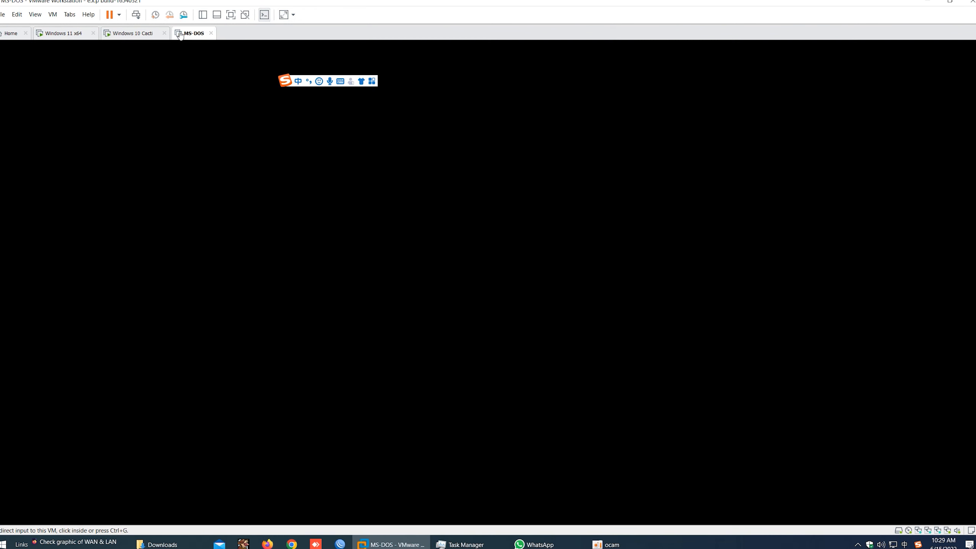
{"action": "left_click", "coordinate": [156, 36]}
{"action": "left_click", "coordinate": [577, 138]}
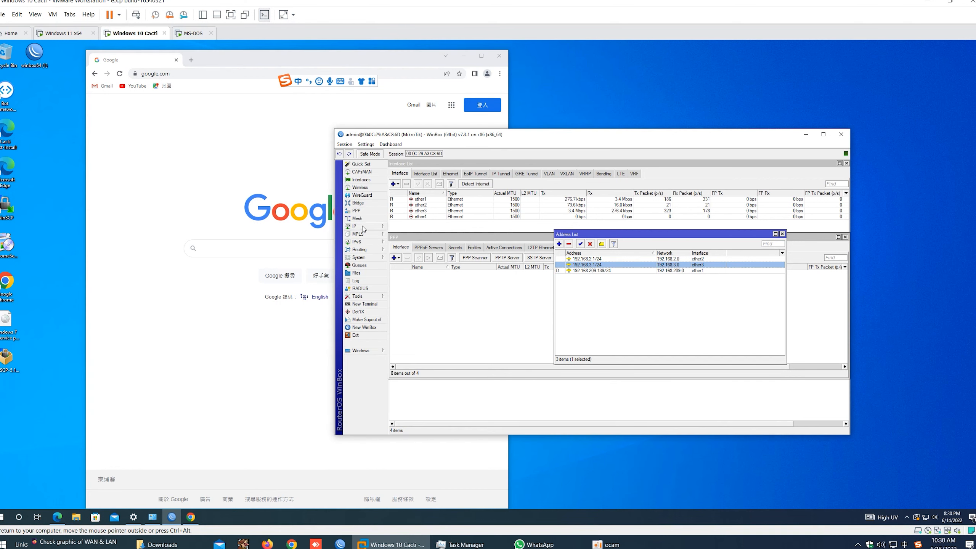
{"action": "left_click", "coordinate": [357, 226]}
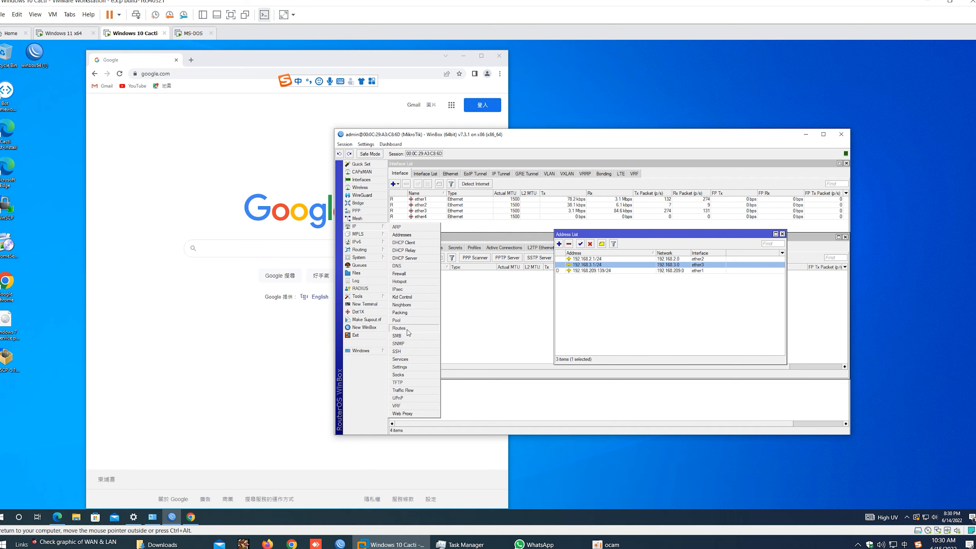
{"action": "left_click", "coordinate": [411, 274]}
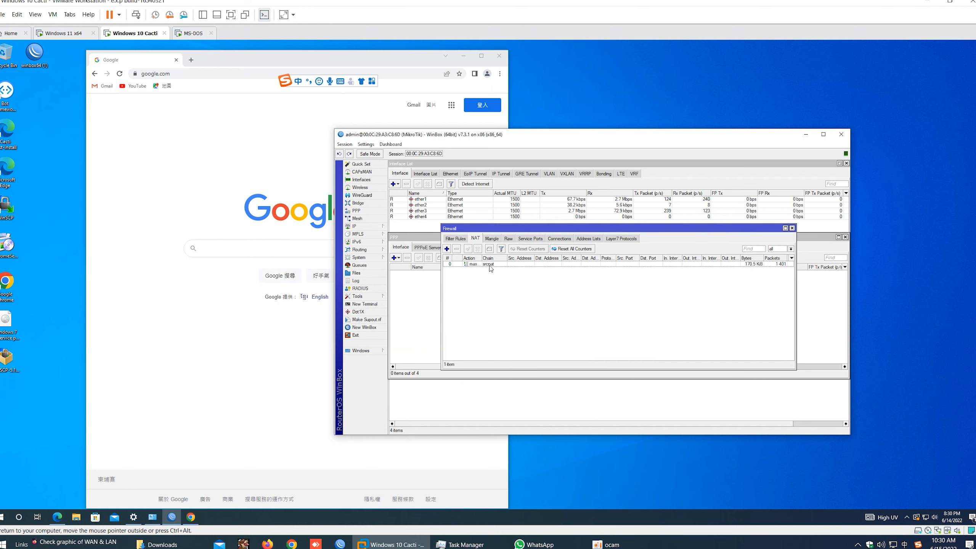